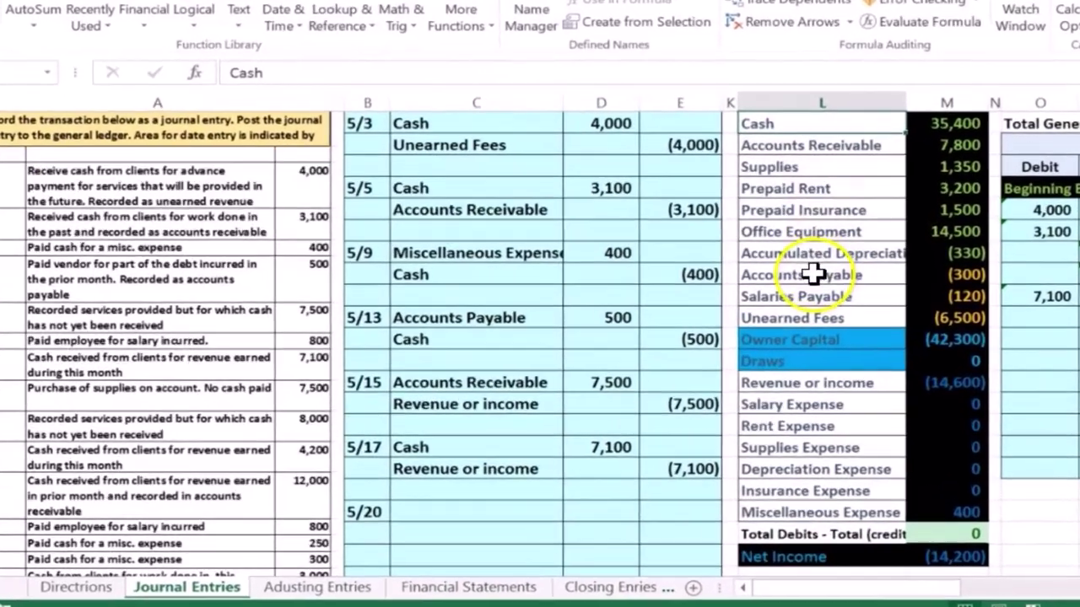
Step: Examine the Accounts Payable and Supplies lines of the trial balance for the 5/20 transaction
{"action": "left_click", "coordinate": [714, 311]}
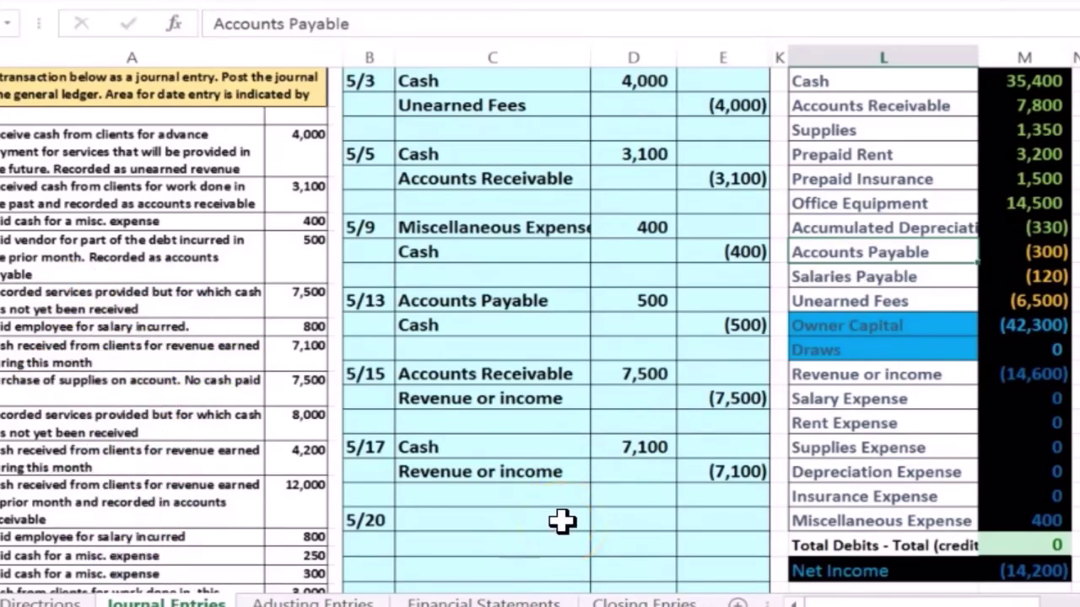
{"action": "left_click_drag", "start_coordinate": [868, 126], "coordinate": [1026, 126]}
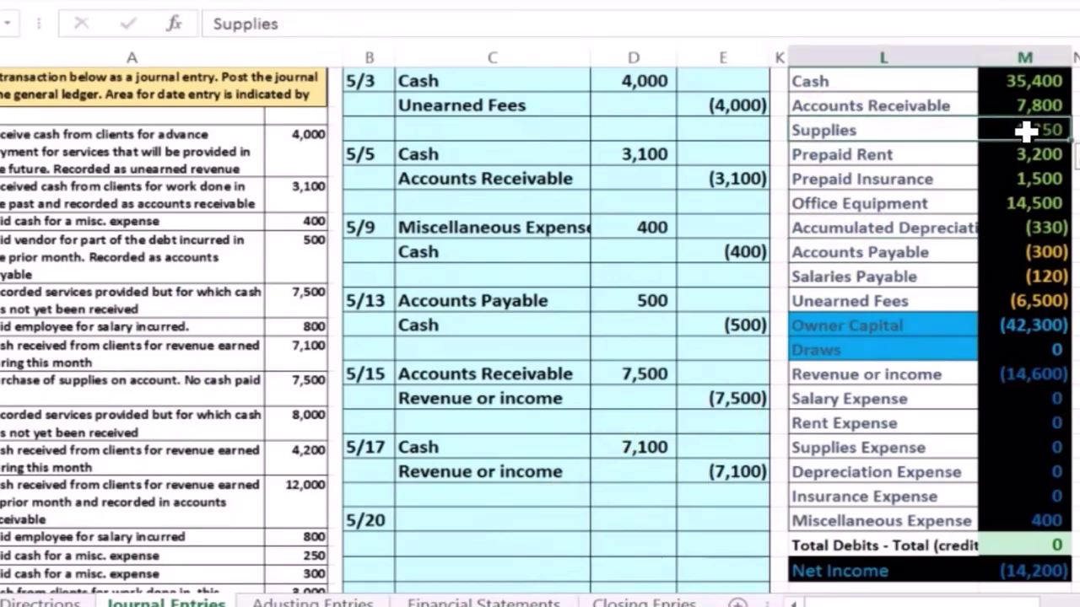
{"action": "scroll", "coordinate": [1013, 216], "scroll_direction": "up", "scroll_amount": 1}
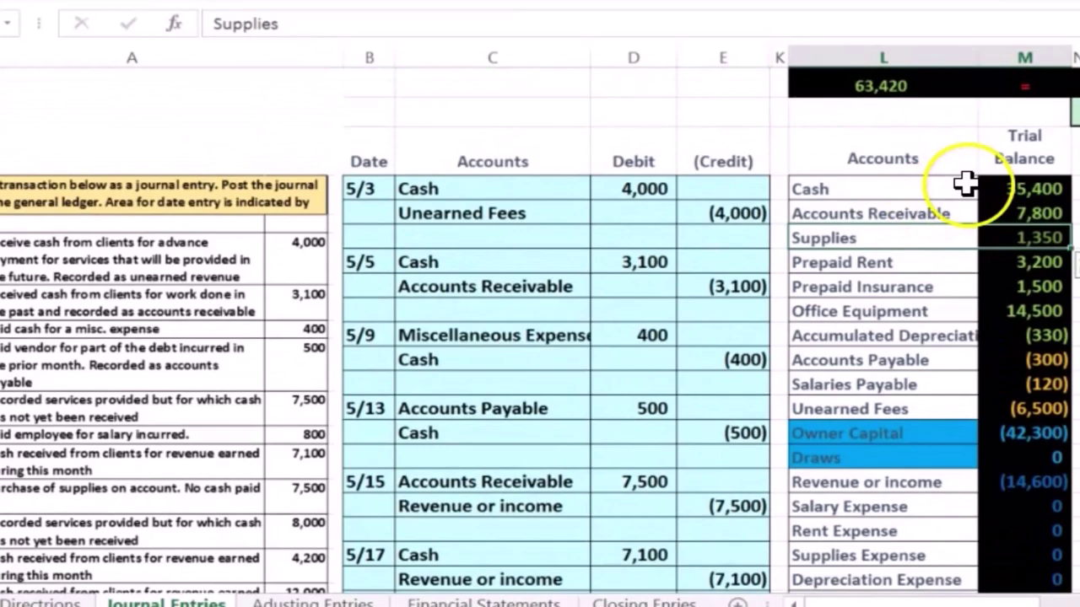
{"action": "scroll", "coordinate": [976, 208], "scroll_direction": "down", "scroll_amount": 1}
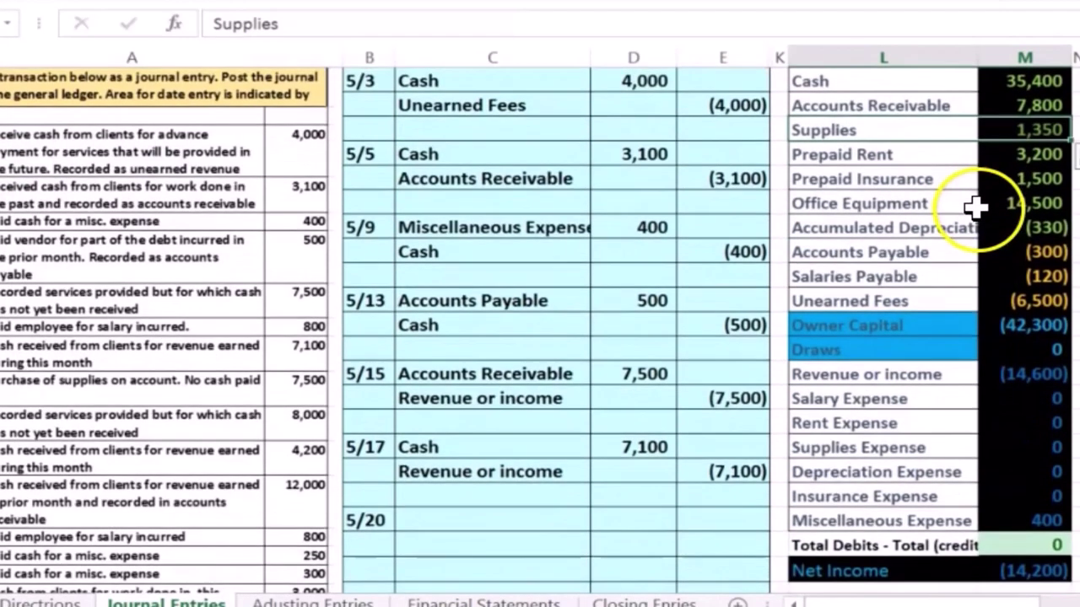
{"action": "left_click", "coordinate": [1008, 133]}
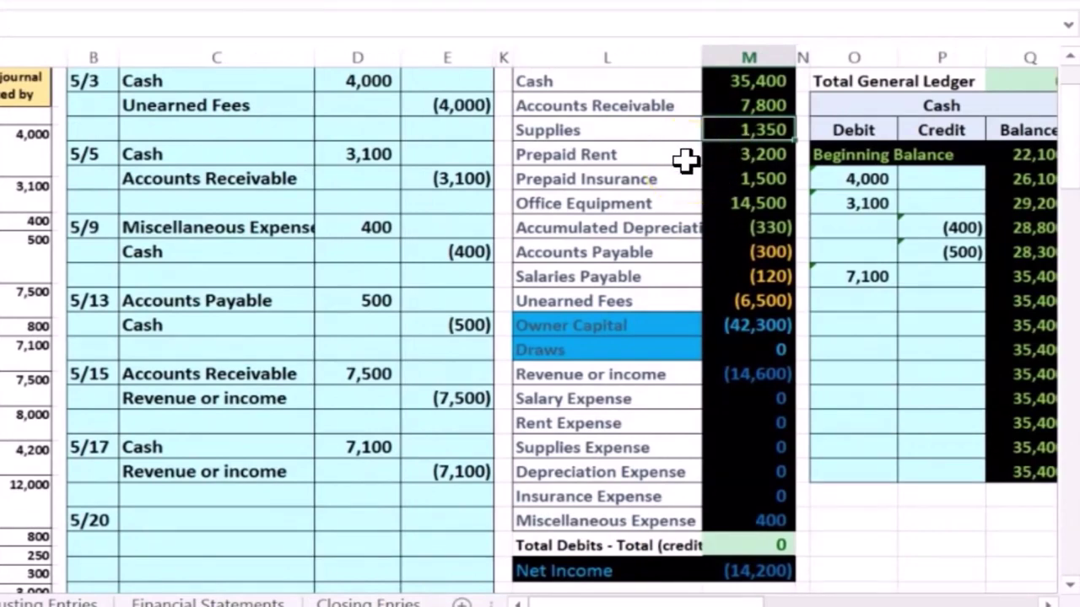
Step: Copy the Supplies account name from the trial balance into the 5/20 journal entry's first account cell, pasting values only
{"action": "left_click", "coordinate": [602, 131]}
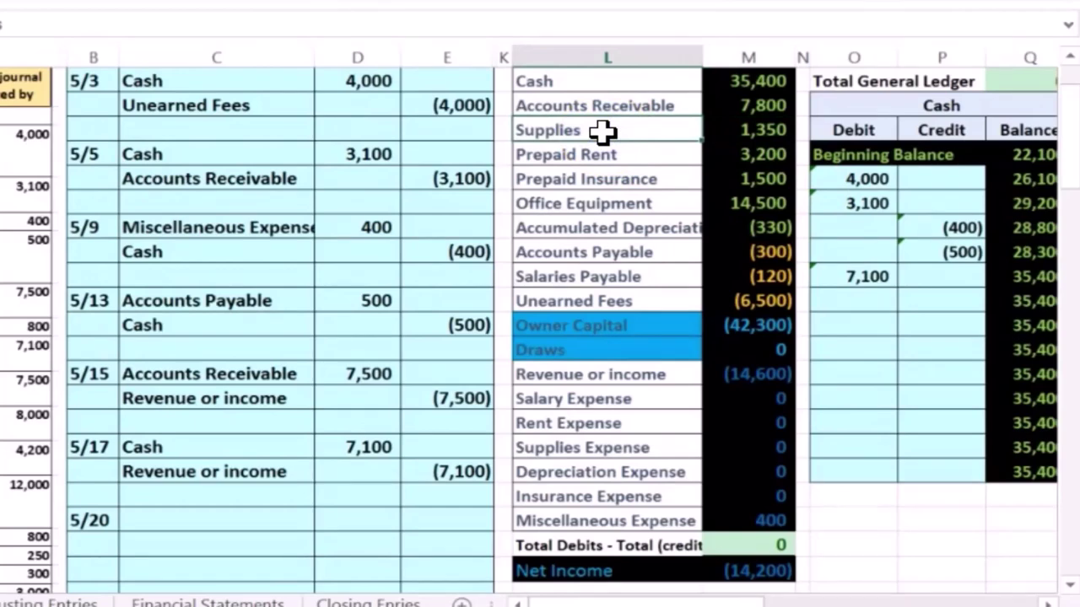
{"action": "right_click", "coordinate": [602, 131]}
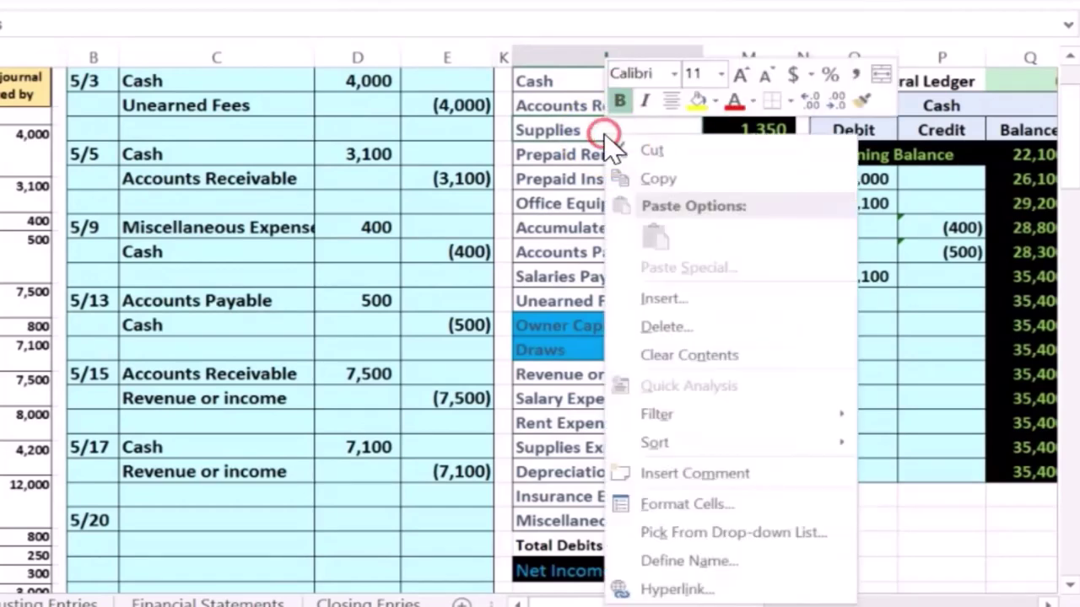
{"action": "left_click", "coordinate": [632, 176]}
{"action": "left_click", "coordinate": [218, 509]}
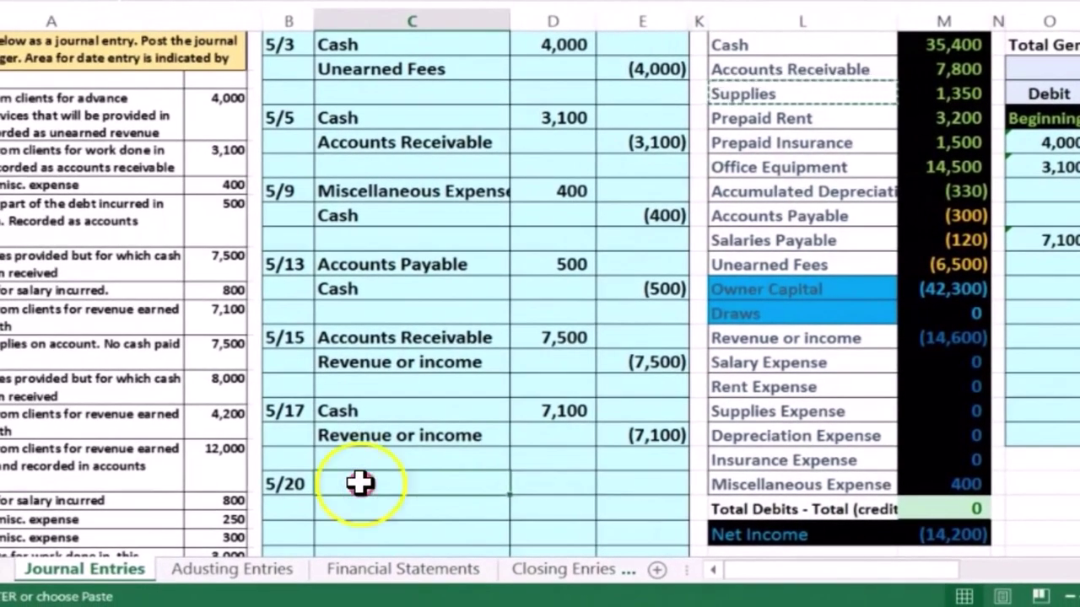
{"action": "right_click", "coordinate": [360, 483]}
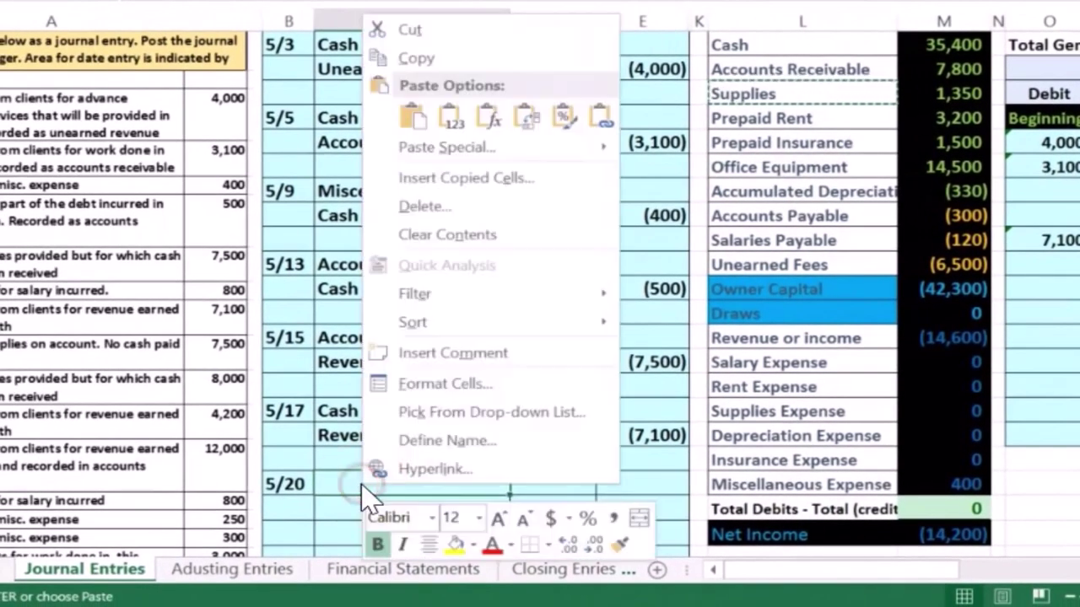
{"action": "left_click", "coordinate": [447, 127]}
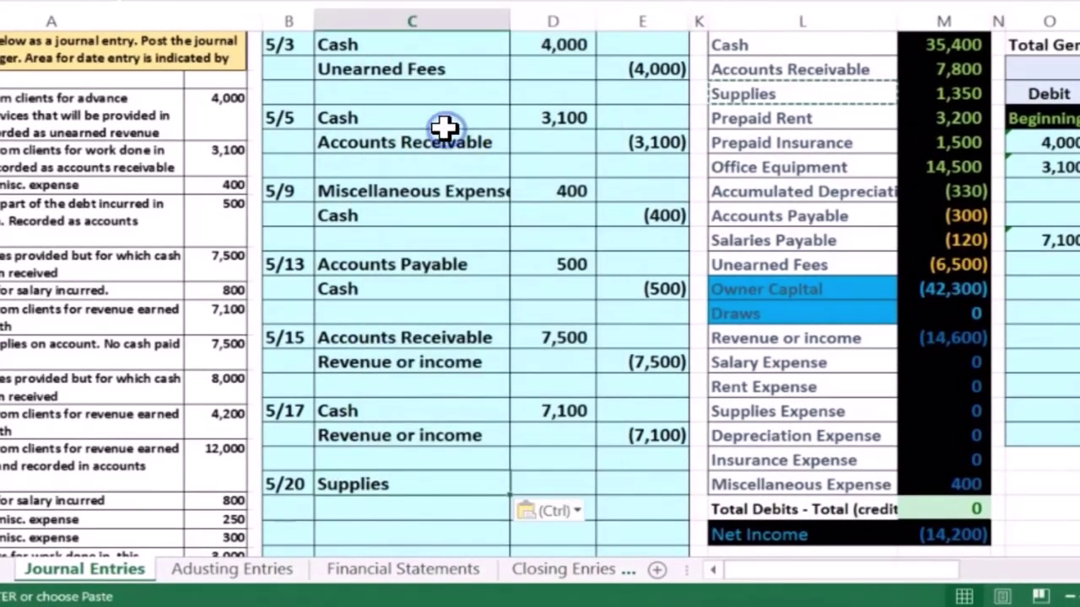
Step: Enter 7,500 as the Supplies debit and -7500 as the credit on the line below in the 5/20 entry
{"action": "left_click", "coordinate": [533, 485]}
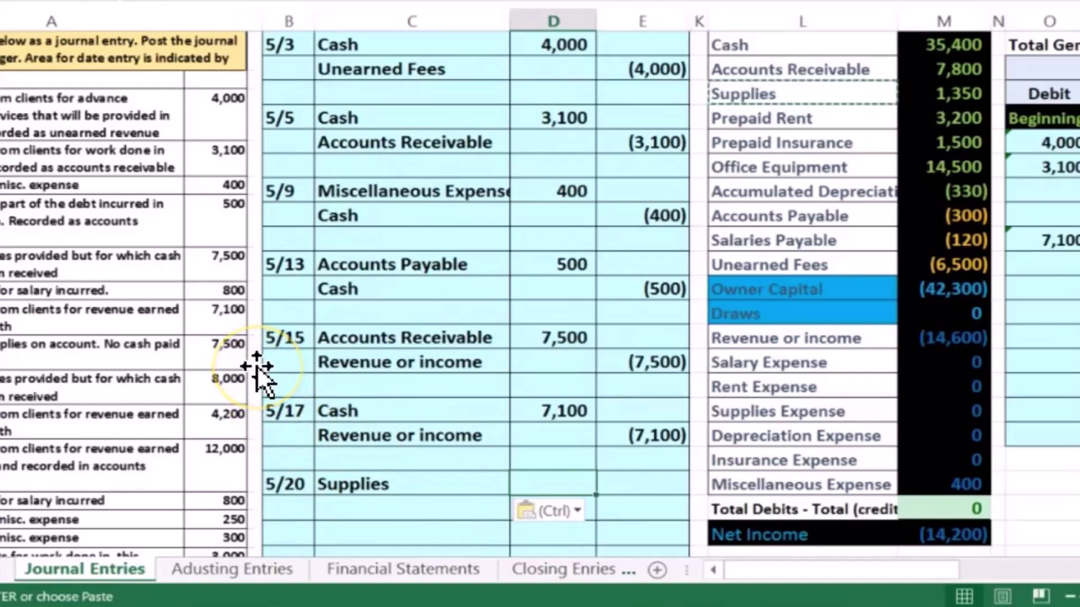
{"action": "key", "text": "Escape"}
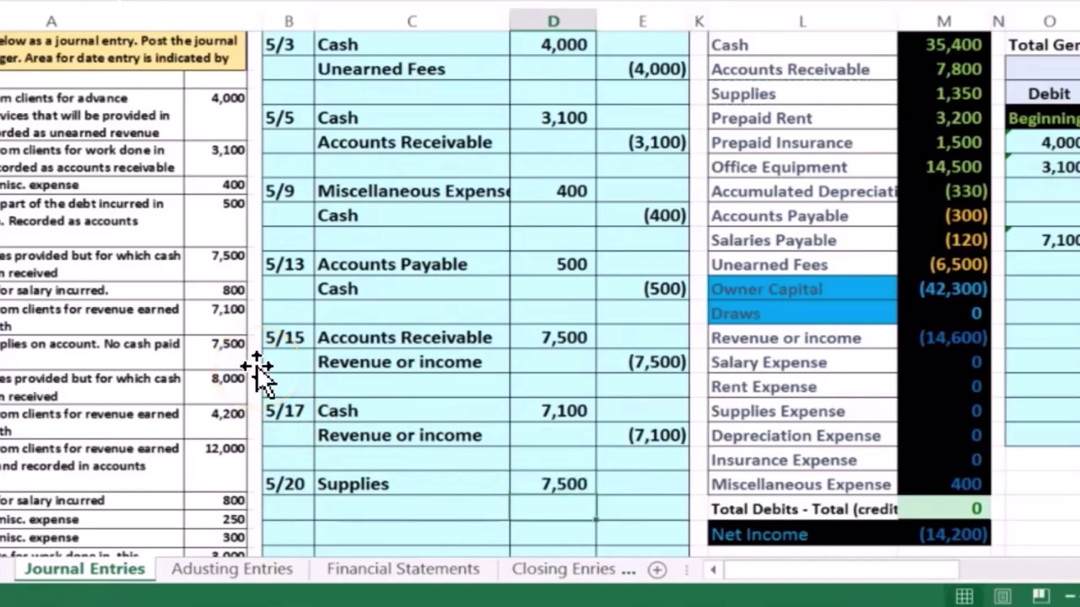
{"action": "key", "text": "Right"}
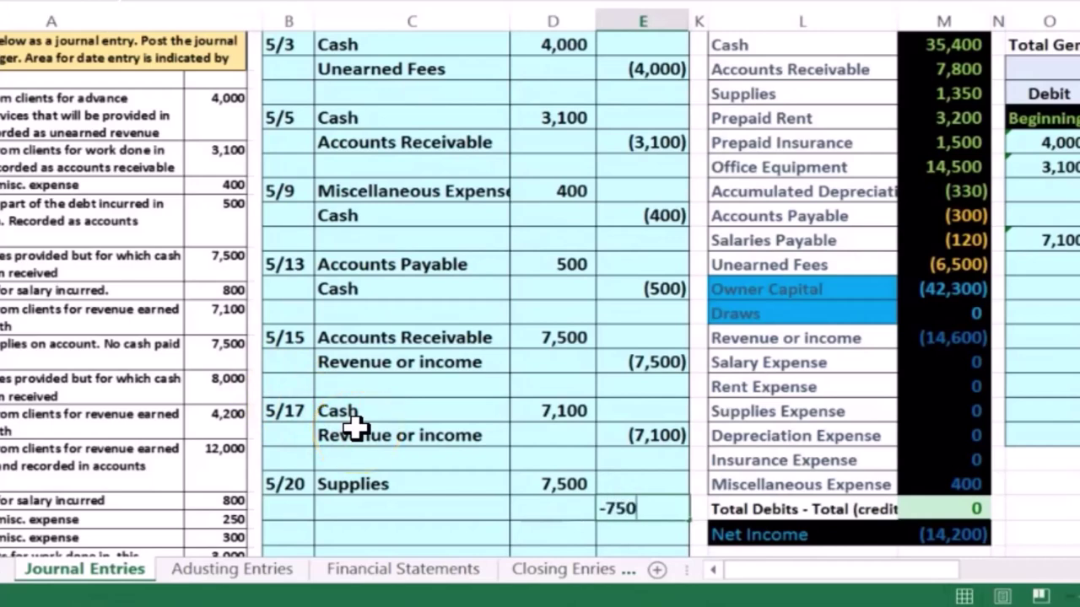
{"action": "key", "text": "Return"}
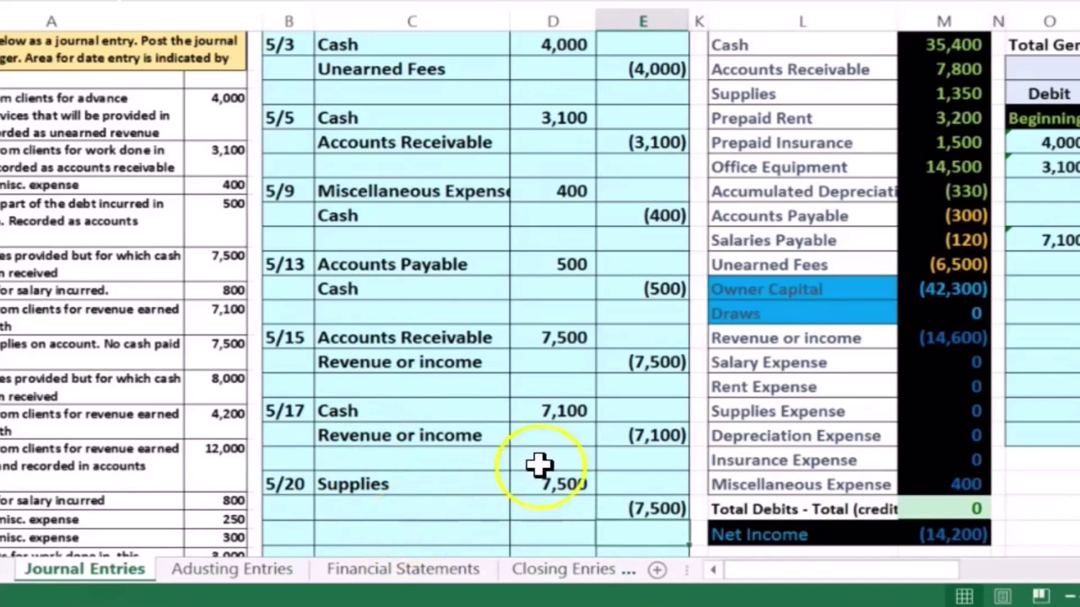
Step: Copy the Accounts Payable name from the trial balance into the 5/20 entry's credit line, pasting values only
{"action": "left_click", "coordinate": [759, 219]}
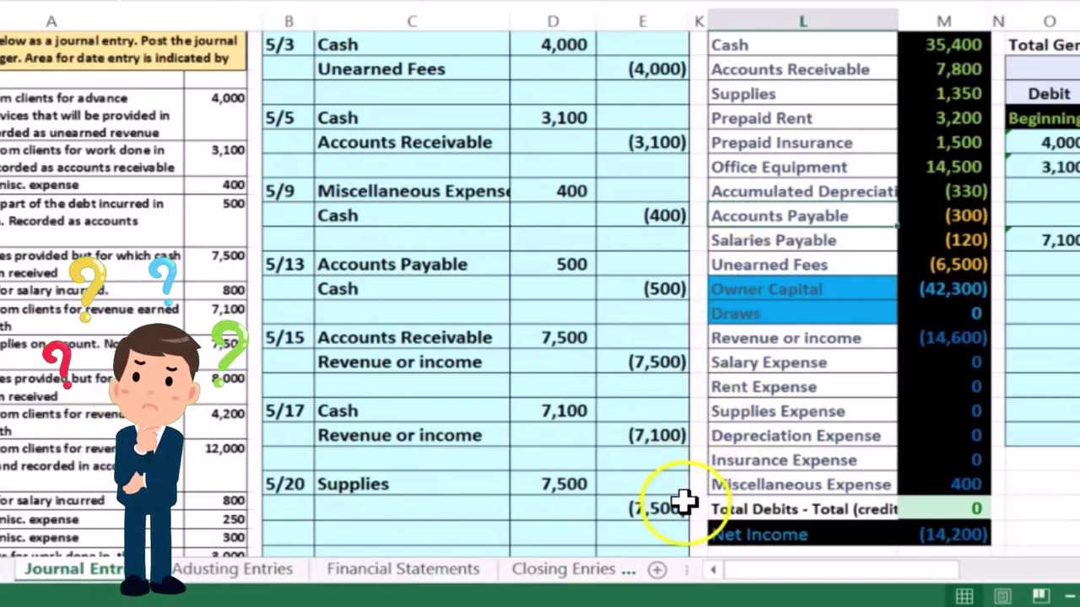
{"action": "left_click", "coordinate": [909, 213], "text": "shift"}
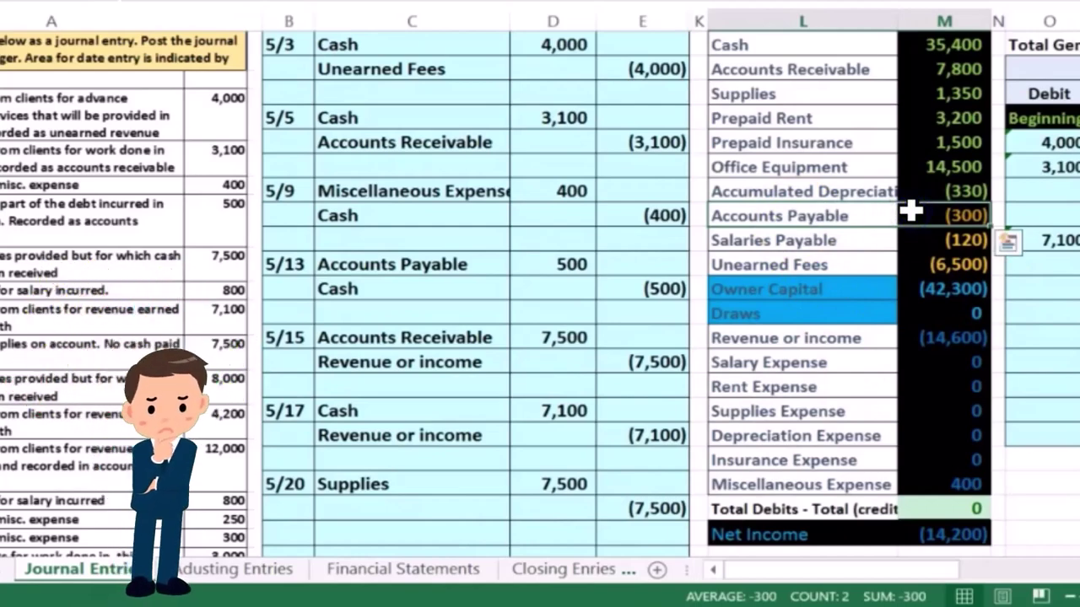
{"action": "left_click", "coordinate": [911, 212]}
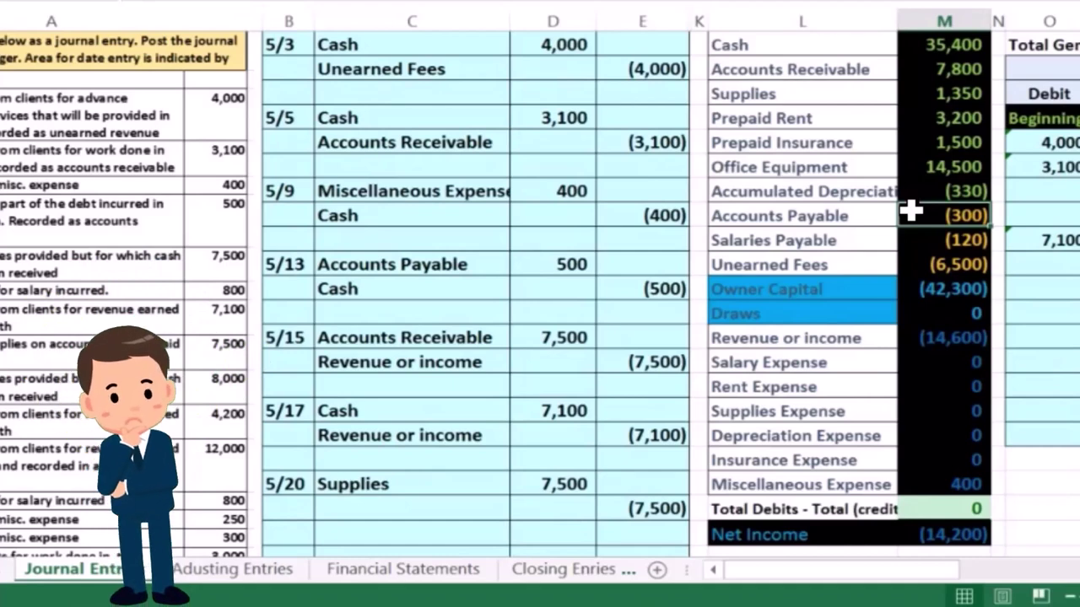
{"action": "right_click", "coordinate": [775, 216]}
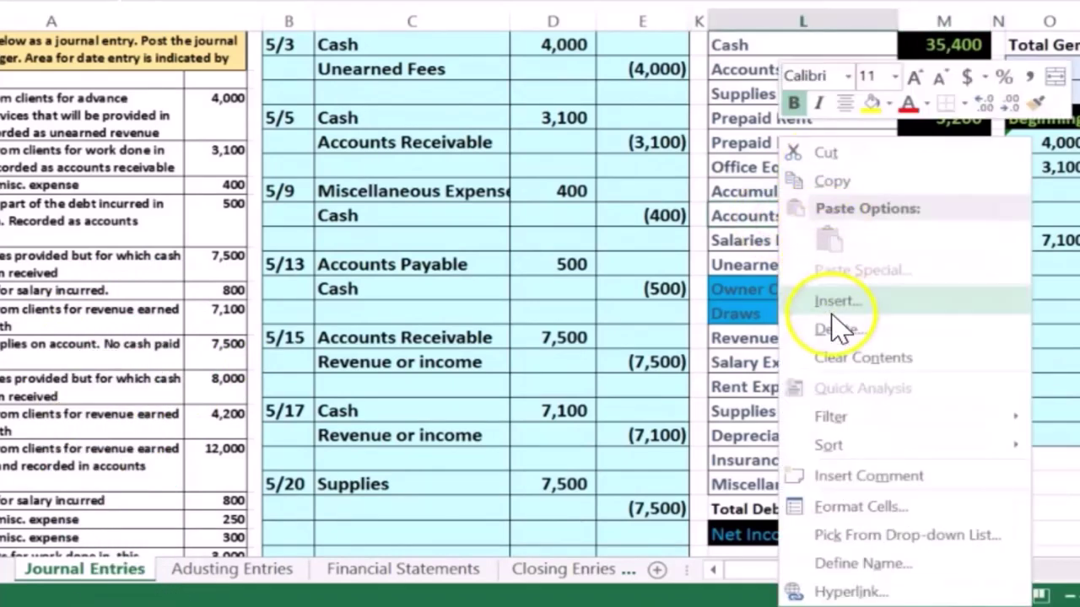
{"action": "left_click", "coordinate": [801, 181]}
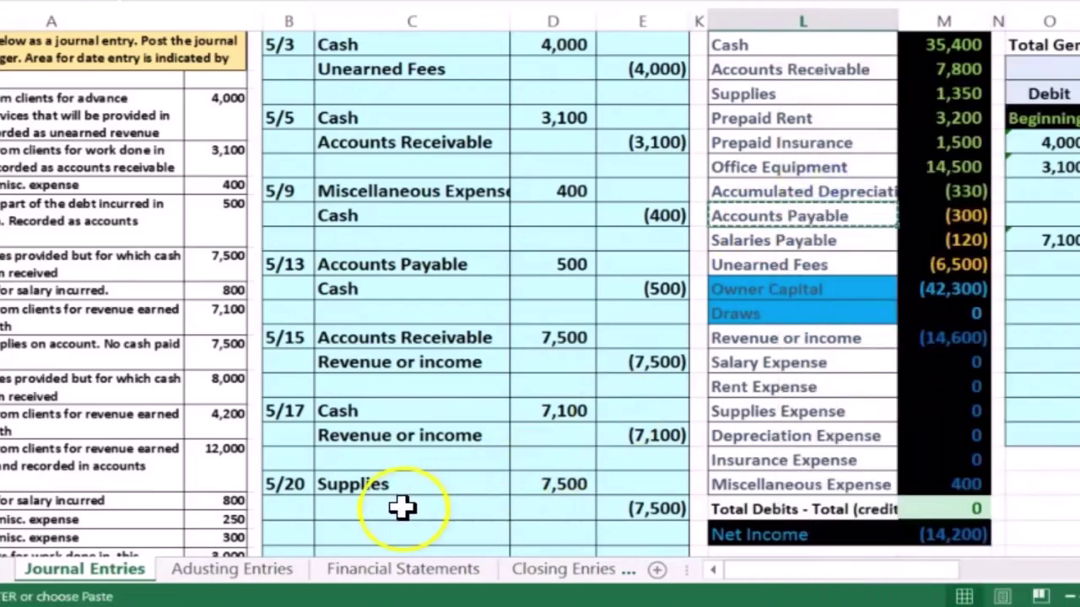
{"action": "left_click", "coordinate": [401, 506]}
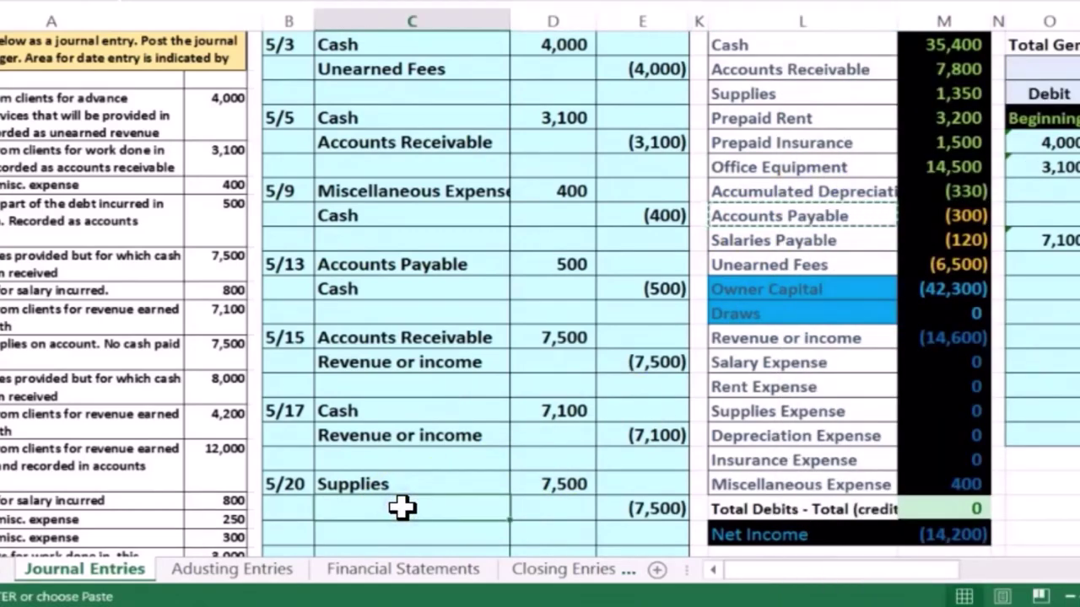
{"action": "right_click", "coordinate": [402, 506]}
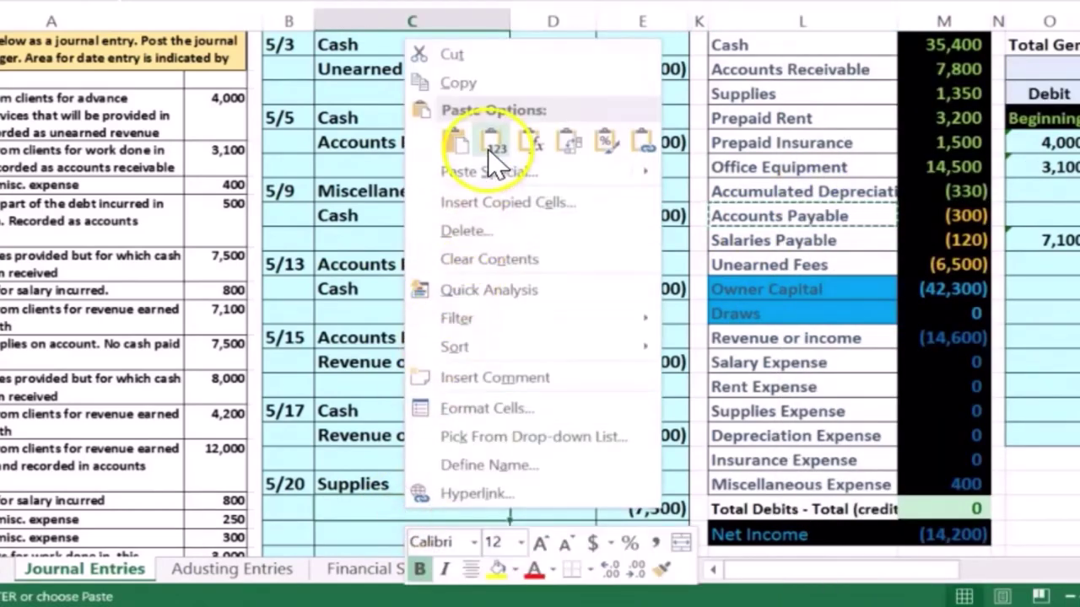
{"action": "left_click", "coordinate": [442, 145]}
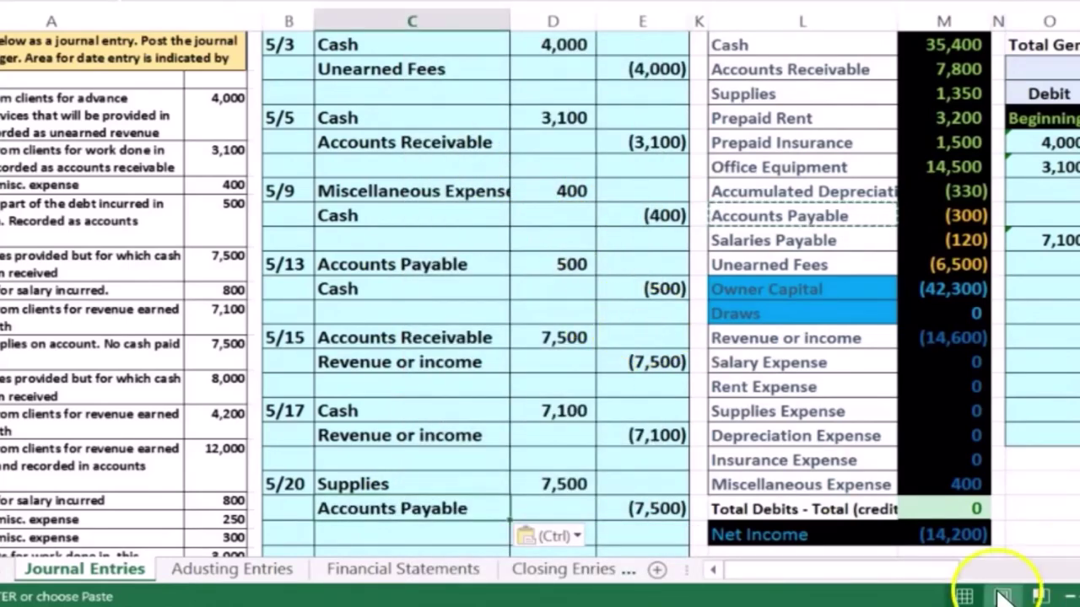
Step: Compare the 5/20 Supplies debit in the journal with the Supplies line of the trial balance
{"action": "left_click_drag", "start_coordinate": [1002, 596], "coordinate": [939, 597]}
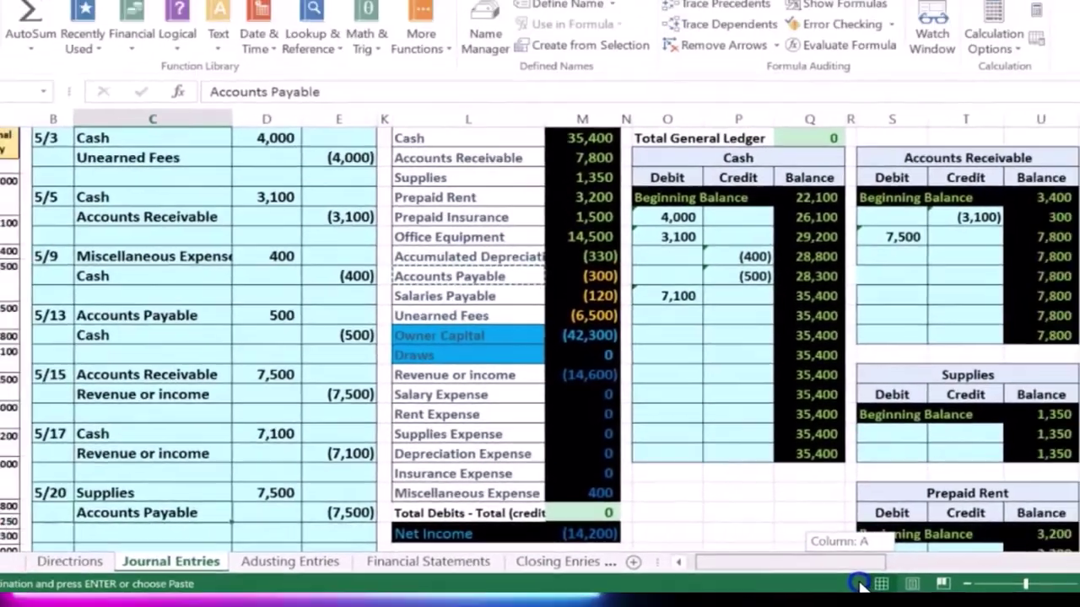
{"action": "left_click_drag", "start_coordinate": [859, 583], "coordinate": [816, 577]}
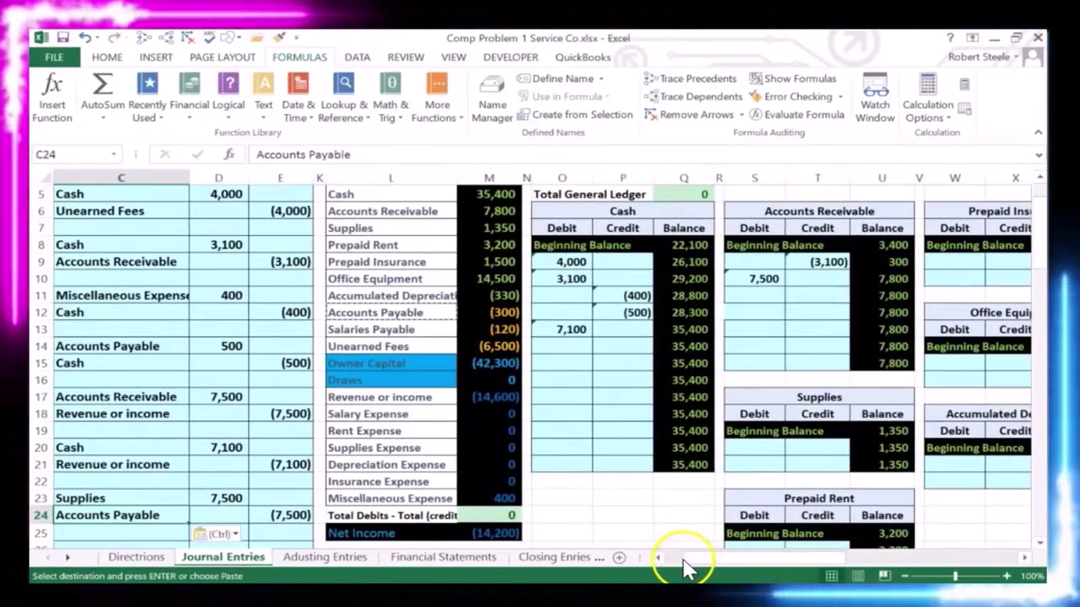
{"action": "left_click", "coordinate": [657, 557]}
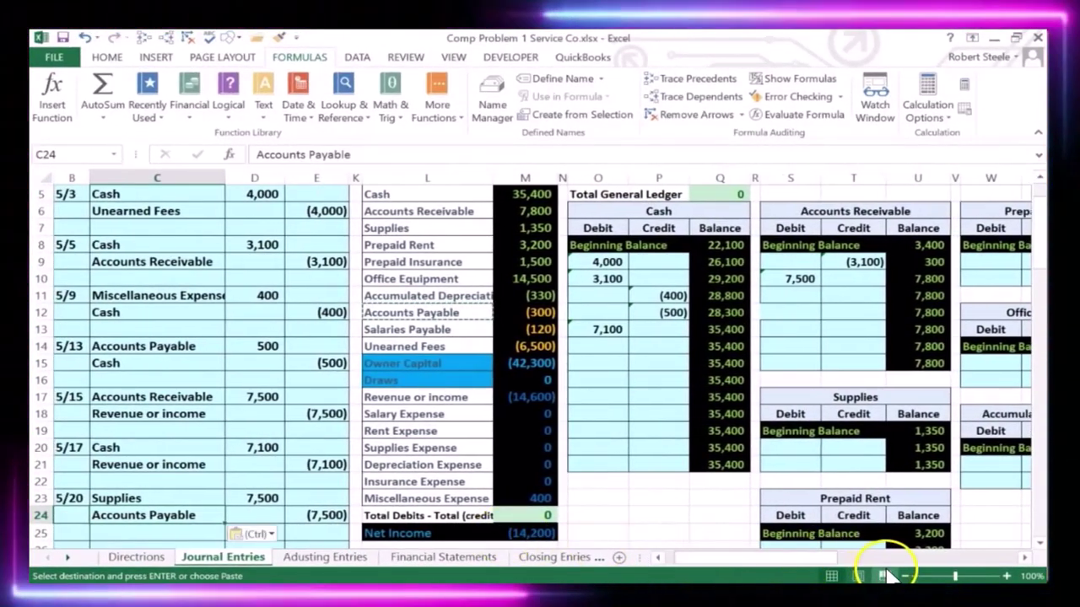
{"action": "left_click", "coordinate": [904, 575]}
{"action": "left_click", "coordinate": [905, 575]}
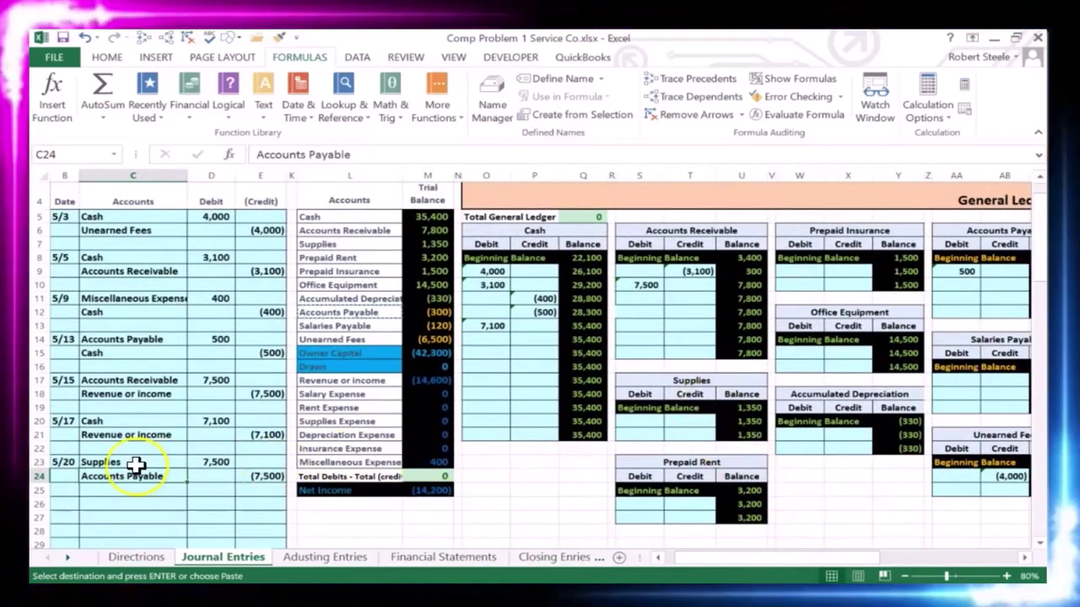
{"action": "left_click_drag", "start_coordinate": [103, 463], "coordinate": [205, 504]}
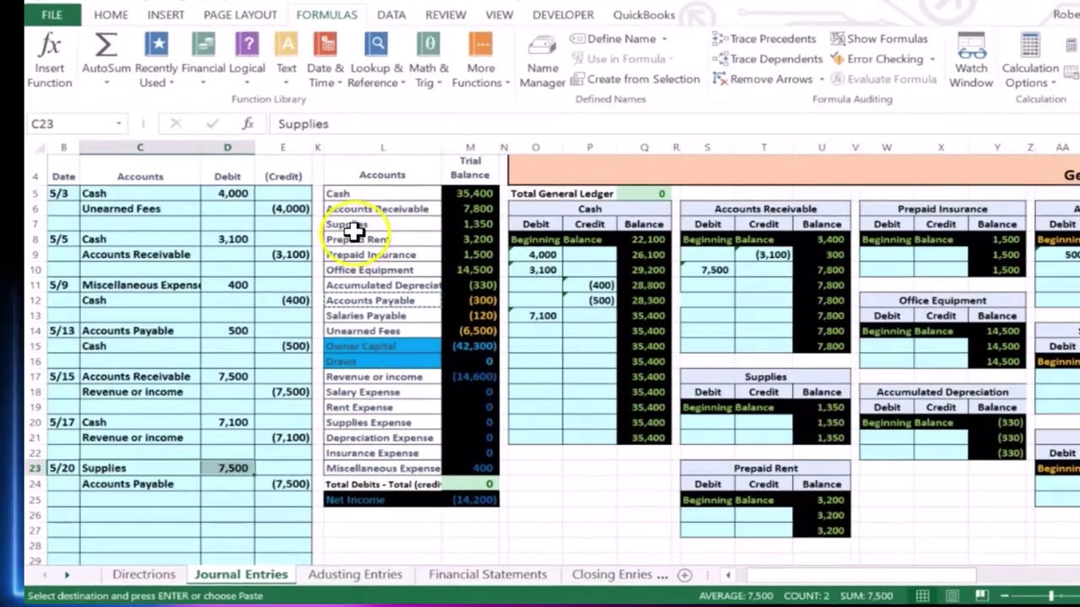
{"action": "left_click_drag", "start_coordinate": [372, 243], "coordinate": [375, 231]}
{"action": "left_click_drag", "start_coordinate": [557, 122], "coordinate": [653, 135]}
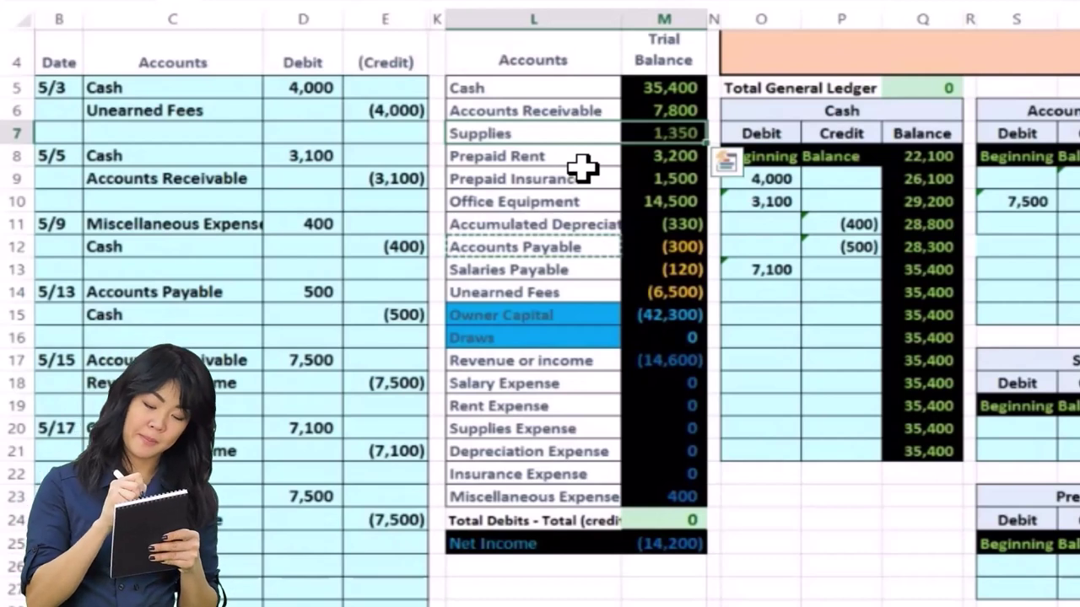
{"action": "left_click", "coordinate": [561, 132]}
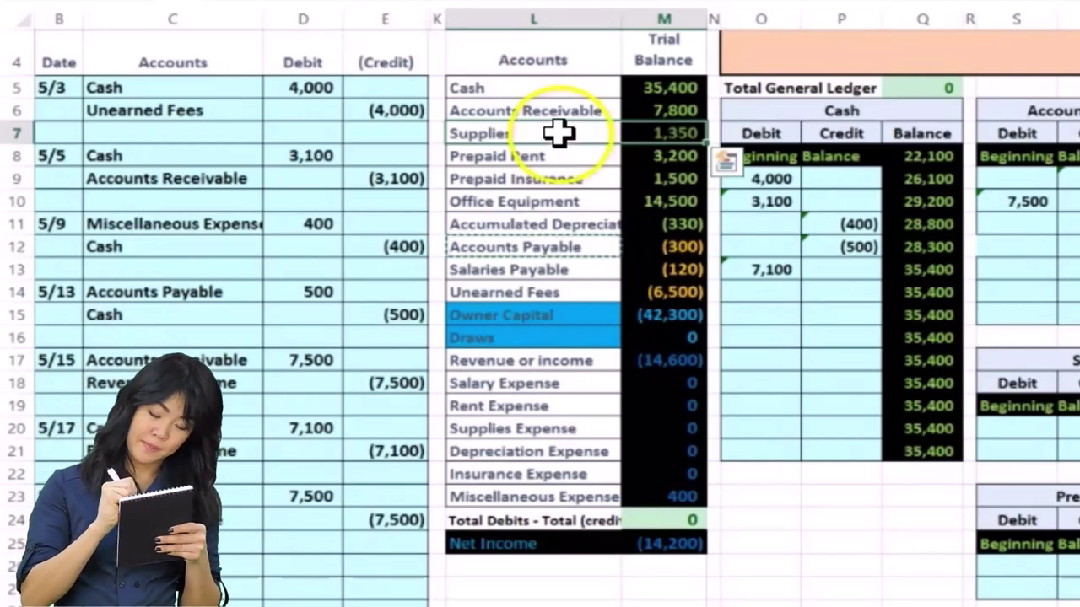
{"action": "left_click", "coordinate": [602, 176]}
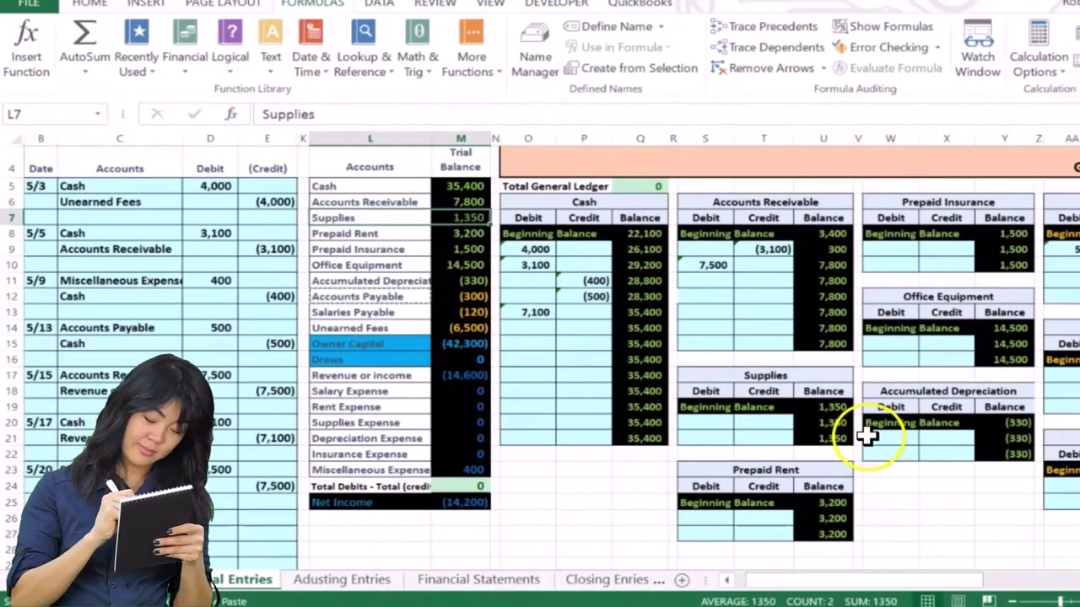
Step: Post the 5/20 debit to the Supplies ledger account by linking its first debit cell to the journal with =D23
{"action": "left_click", "coordinate": [711, 421]}
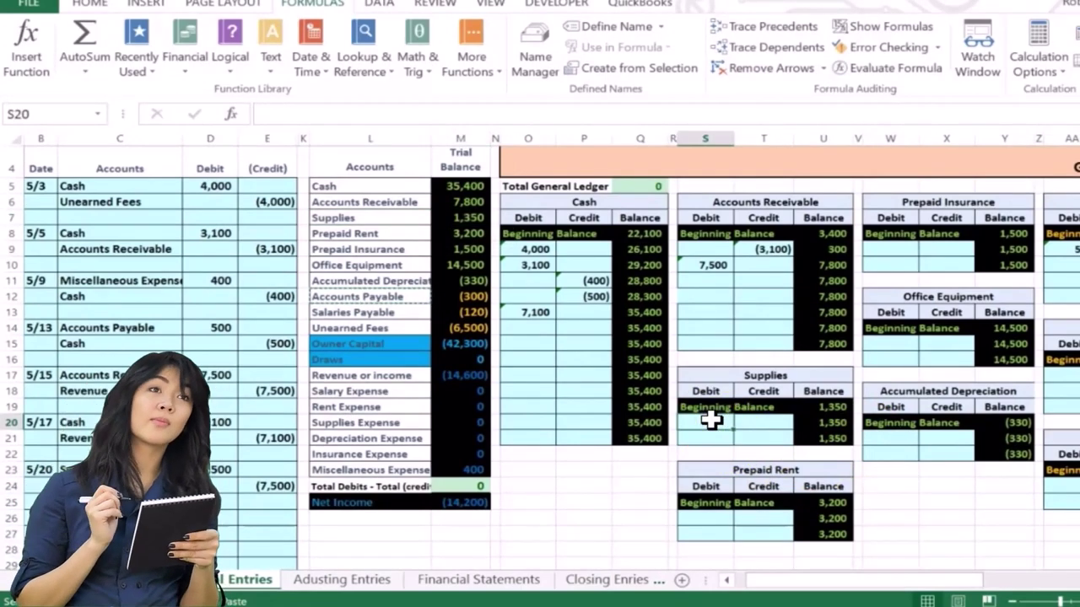
{"action": "type", "text": "="}
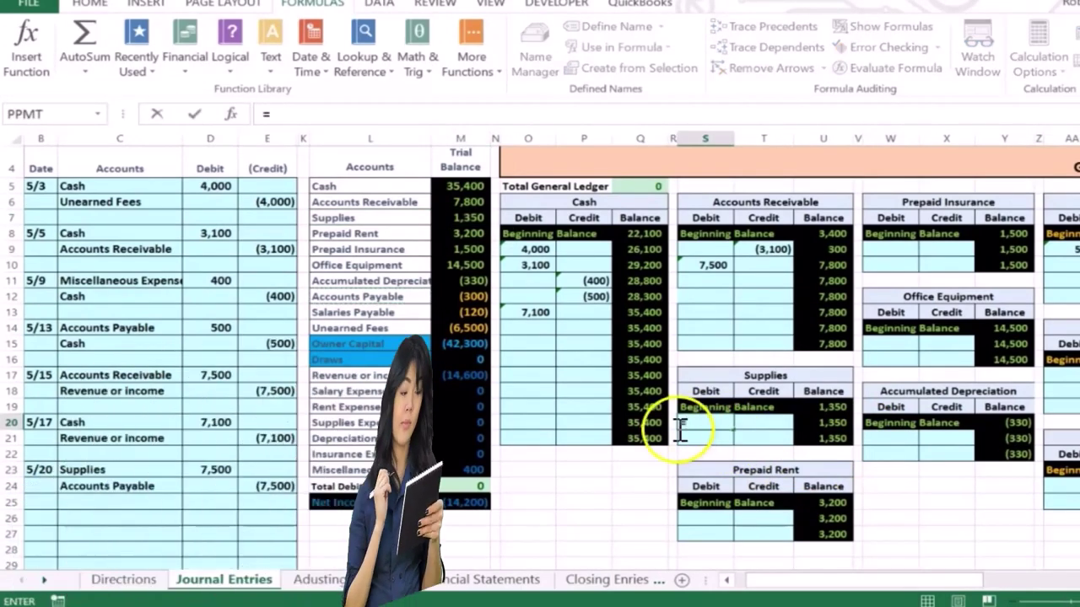
{"action": "left_click", "coordinate": [213, 464]}
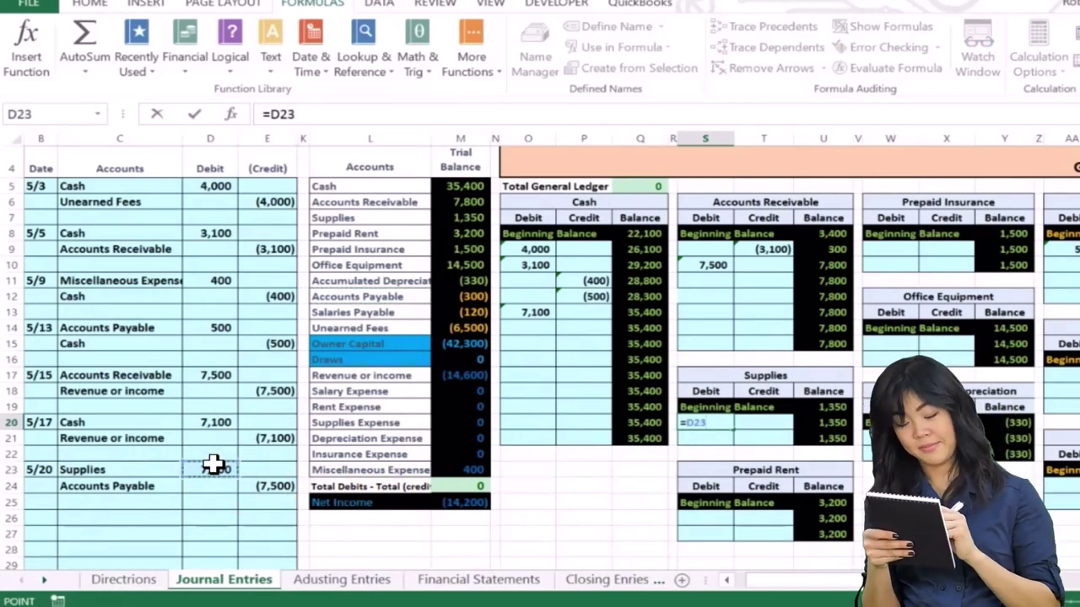
{"action": "key", "text": "Return"}
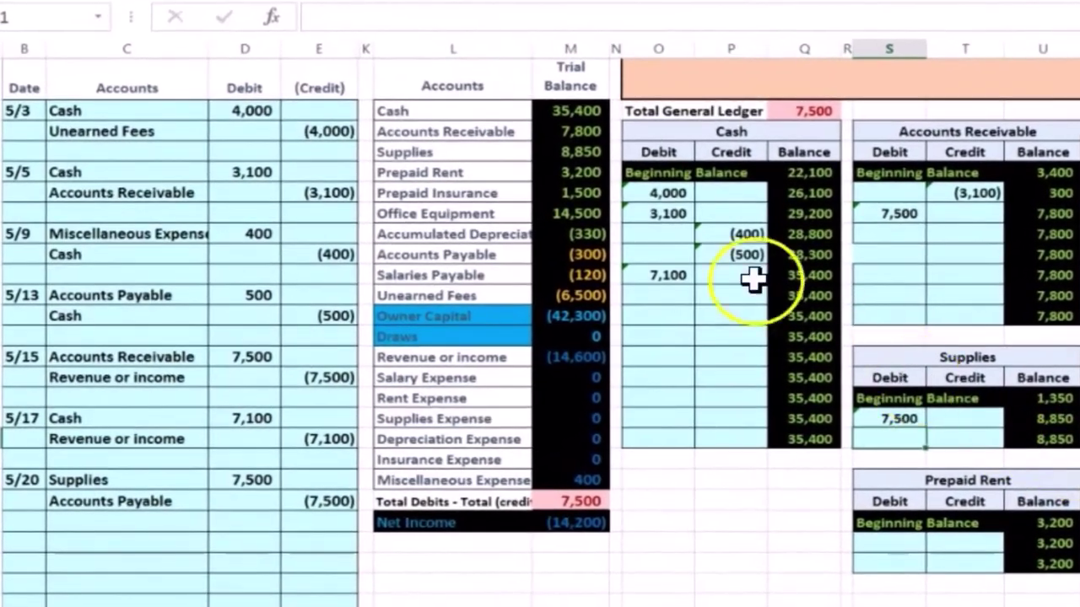
{"action": "left_click", "coordinate": [595, 172]}
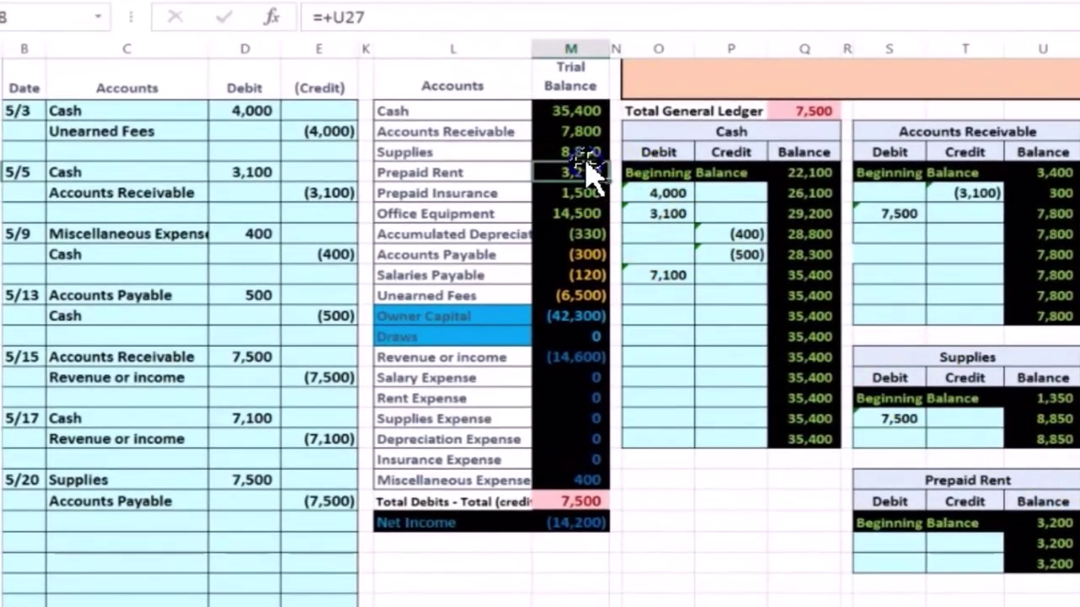
Step: Post the 5/20 credit to the Accounts Payable ledger account by linking its second credit cell to the journal with =E24
{"action": "left_click", "coordinate": [586, 501]}
{"action": "left_click", "coordinate": [766, 490]}
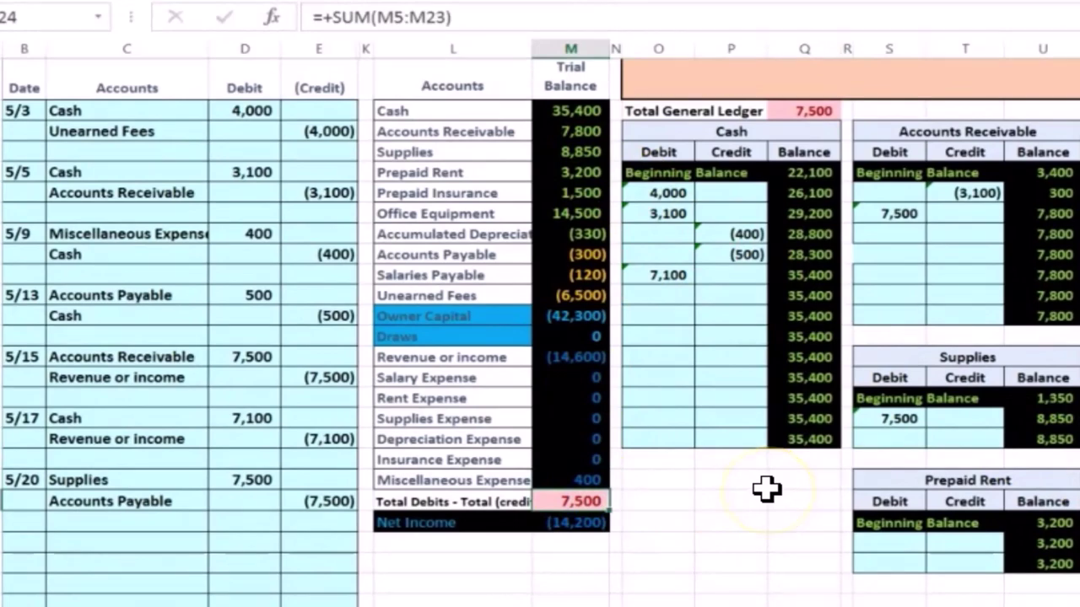
{"action": "key", "text": "Right"}
{"action": "key", "text": "Right"}
{"action": "key", "text": "Right"}
{"action": "key", "text": "Right"}
{"action": "key", "text": "Right"}
{"action": "key", "text": "Right"}
{"action": "key", "text": "Right"}
{"action": "key", "text": "Right"}
{"action": "key", "text": "Right"}
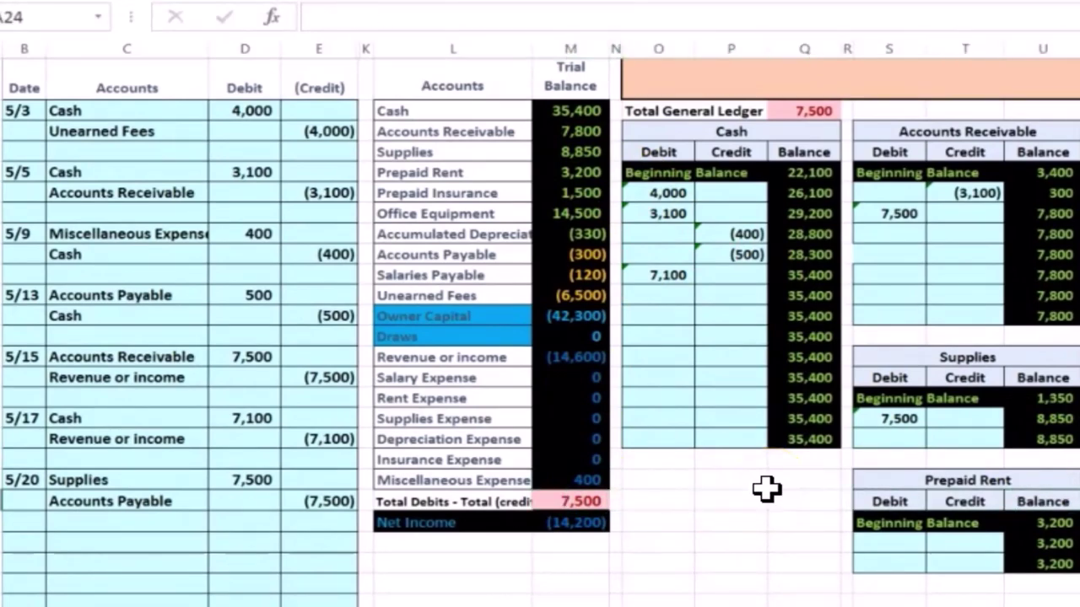
{"action": "key", "text": "Right"}
{"action": "key", "text": "Right"}
{"action": "key", "text": "Up"}
{"action": "key", "text": "Right"}
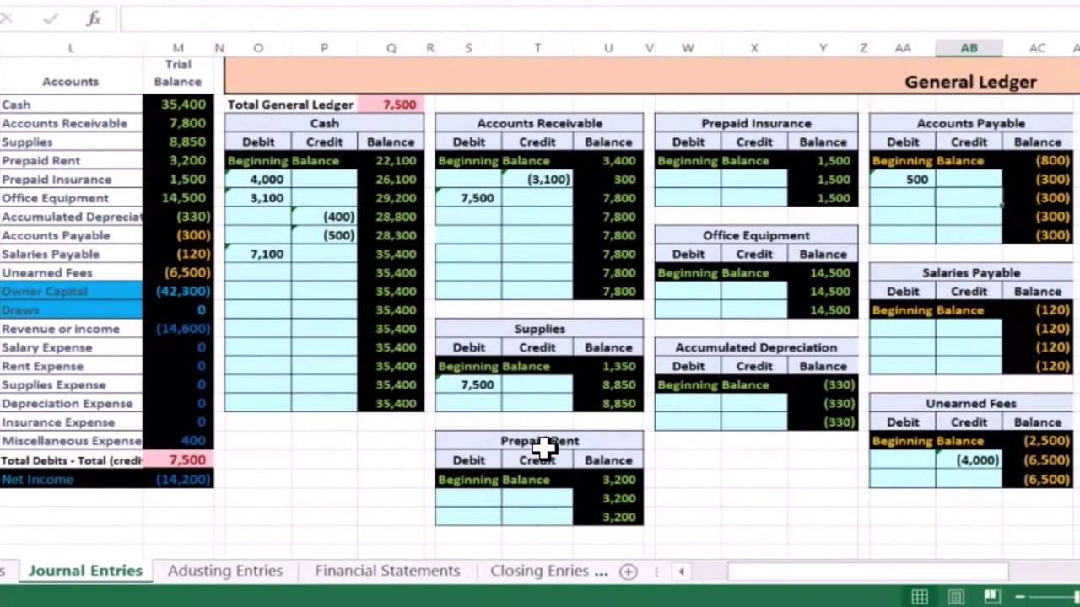
{"action": "left_click", "coordinate": [884, 422]}
{"action": "left_click", "coordinate": [995, 195]}
{"action": "type", "text": "="}
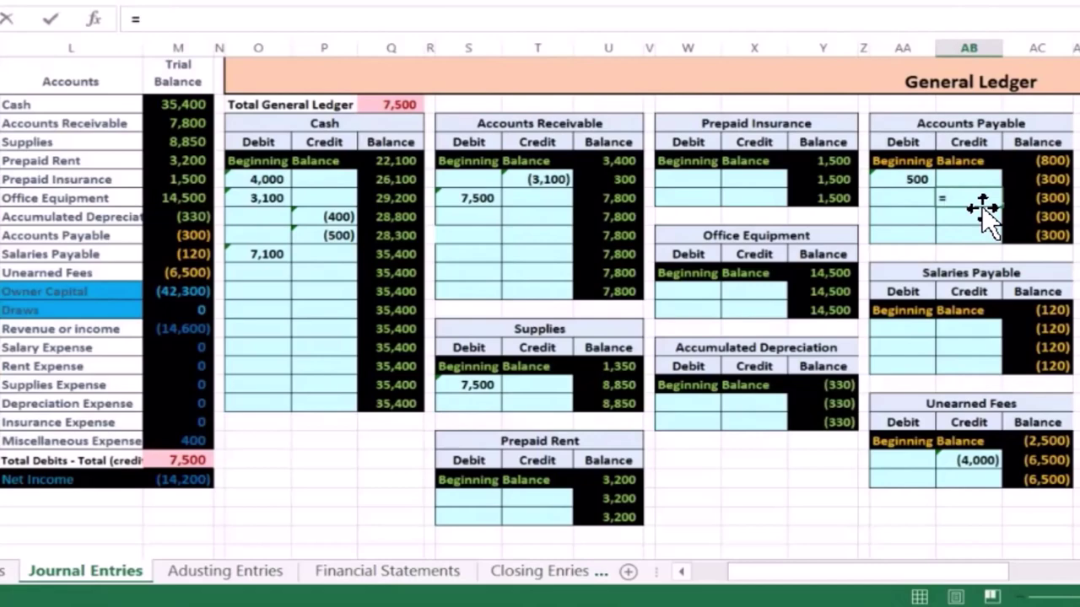
{"action": "key", "text": "Left"}
{"action": "key", "text": "ctrl+Left"}
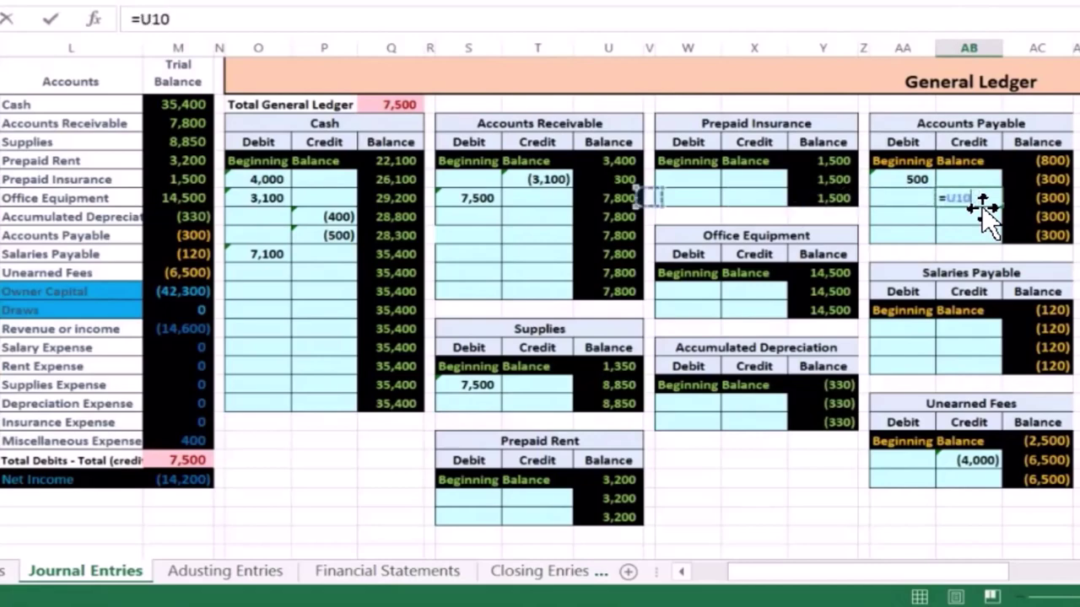
{"action": "key", "text": "Home"}
{"action": "key", "text": "Down"}
{"action": "key", "text": "Down"}
{"action": "key", "text": "Down"}
{"action": "key", "text": "Down"}
{"action": "key", "text": "Down"}
{"action": "key", "text": "Down"}
{"action": "key", "text": "Down"}
{"action": "key", "text": "Down"}
{"action": "key", "text": "Down"}
{"action": "key", "text": "Down"}
{"action": "key", "text": "Down"}
{"action": "key", "text": "Down"}
{"action": "key", "text": "Down"}
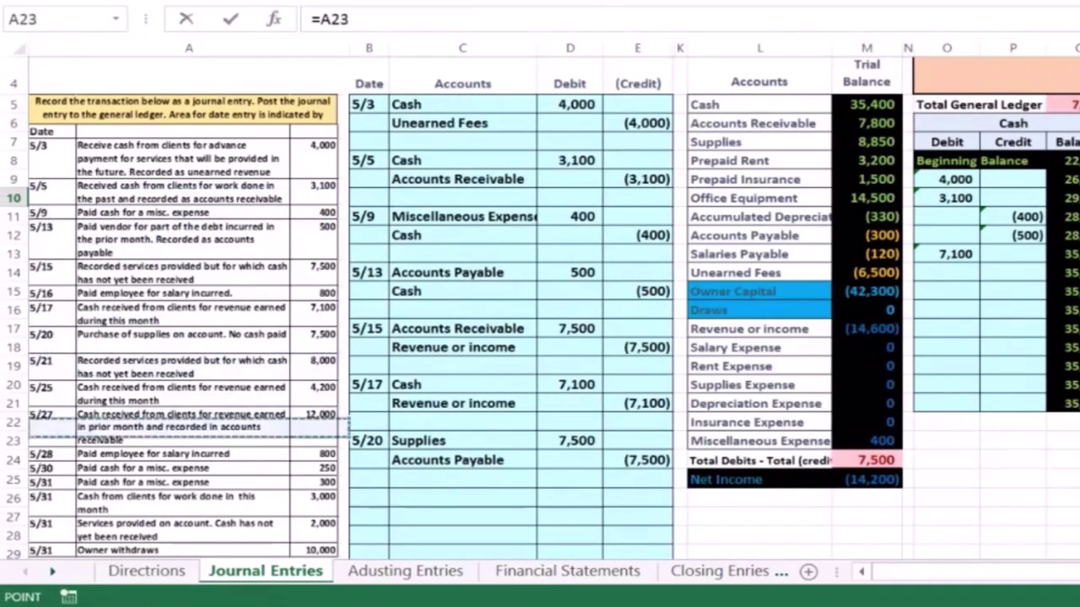
{"action": "key", "text": "Right"}
{"action": "key", "text": "Right"}
{"action": "key", "text": "Right"}
{"action": "key", "text": "Down"}
{"action": "key", "text": "Right"}
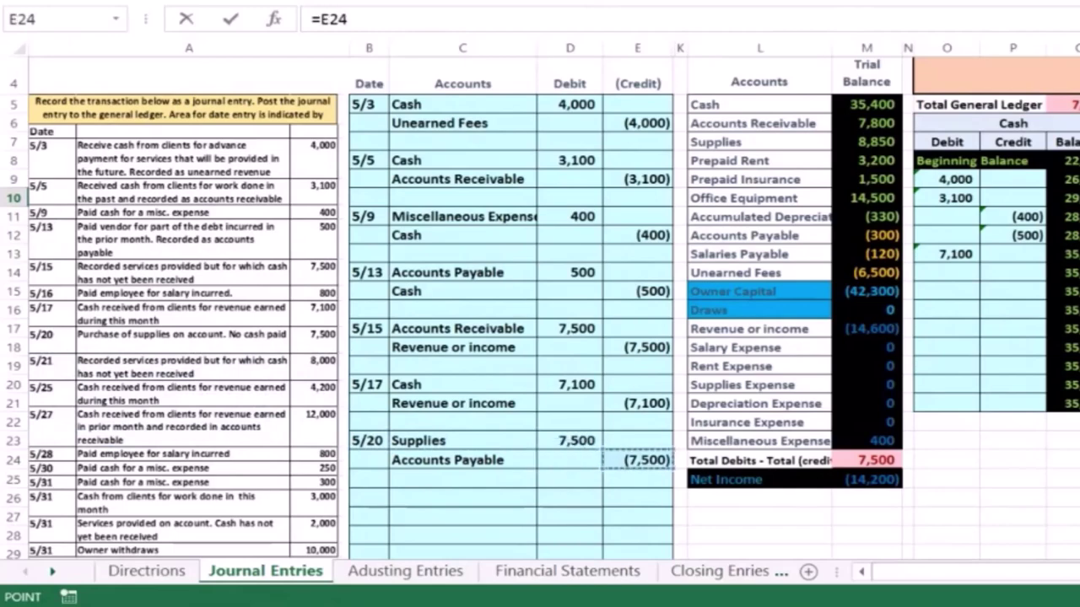
{"action": "key", "text": "Return"}
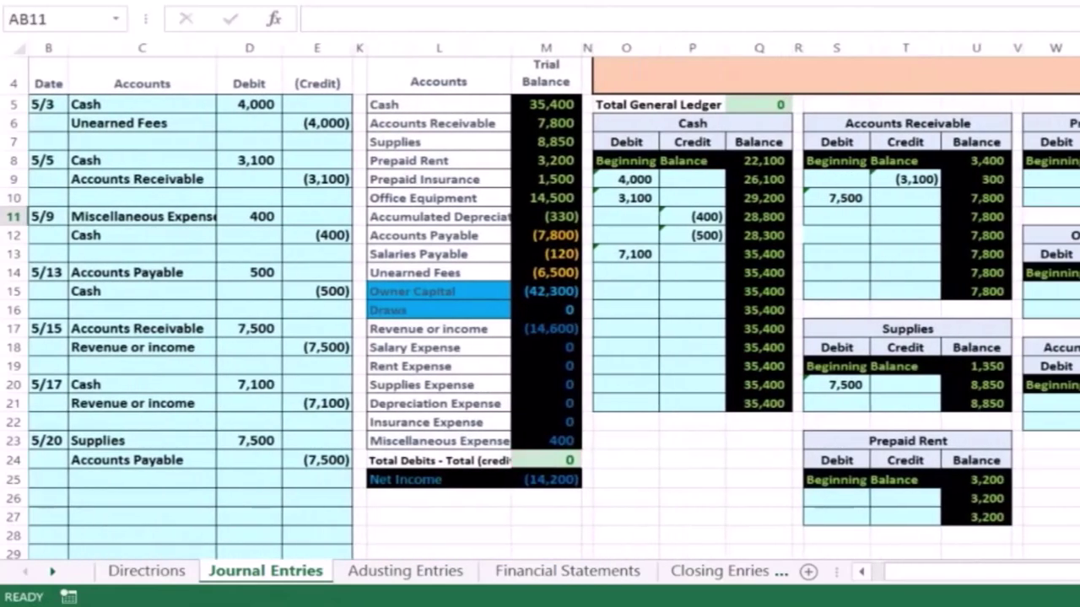
Step: Check the running balance of the Accounts Payable ledger account before and after the 5/20 credit
{"action": "key", "text": "Right"}
{"action": "key", "text": "Right"}
{"action": "key", "text": "Up"}
{"action": "key", "text": "Up"}
{"action": "key", "text": "Left"}
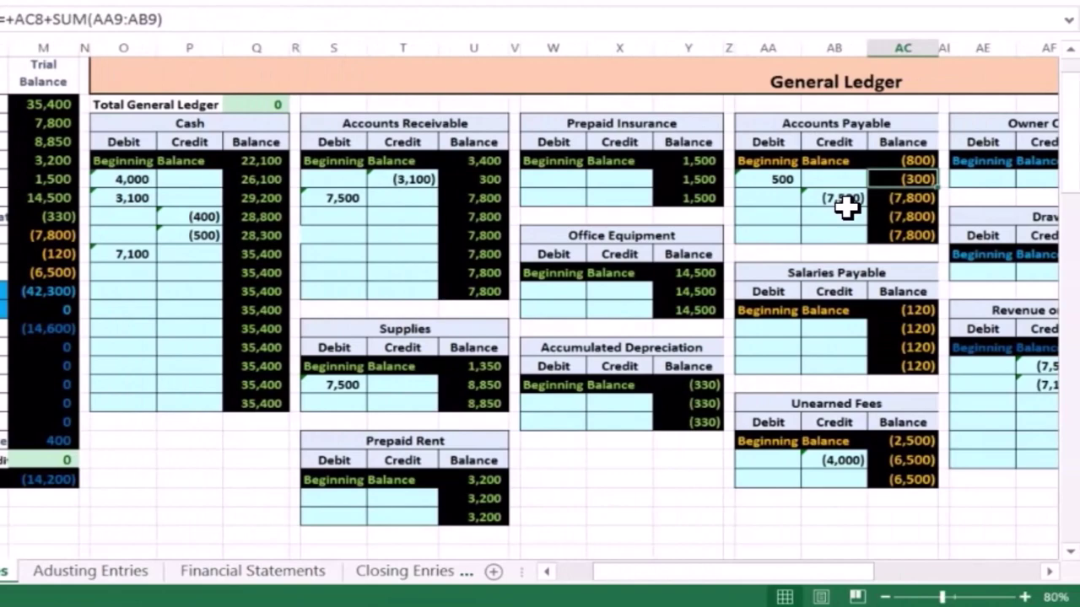
{"action": "key", "text": "Down"}
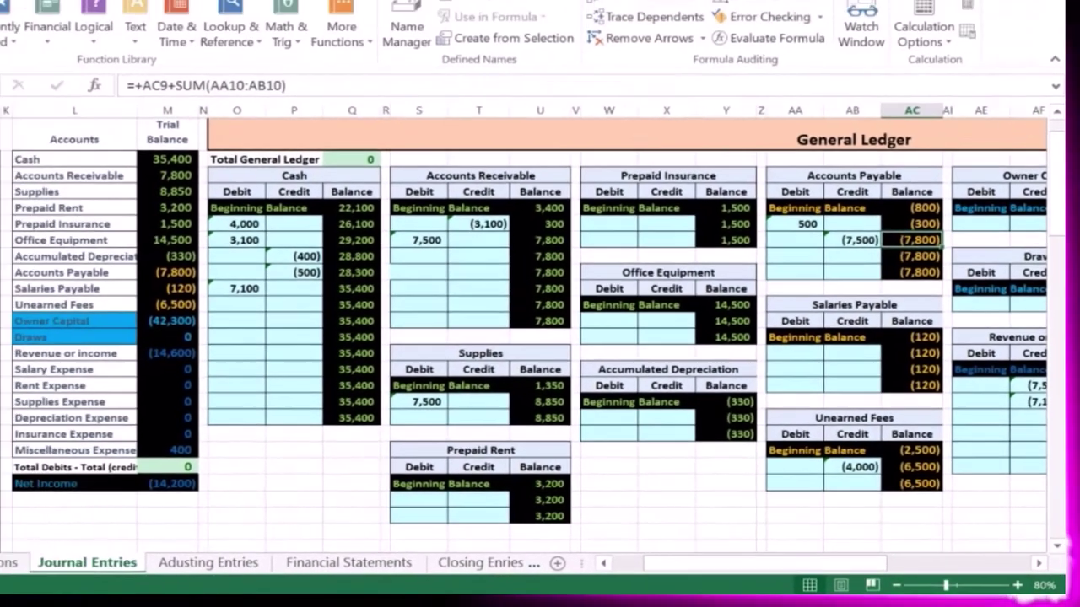
Step: Compare the Accounts Payable ledger balance with its trial balance line and check the trial balance's debits-less-credits total
{"action": "key", "text": "Left"}
{"action": "key", "text": "Left"}
{"action": "key", "text": "Left"}
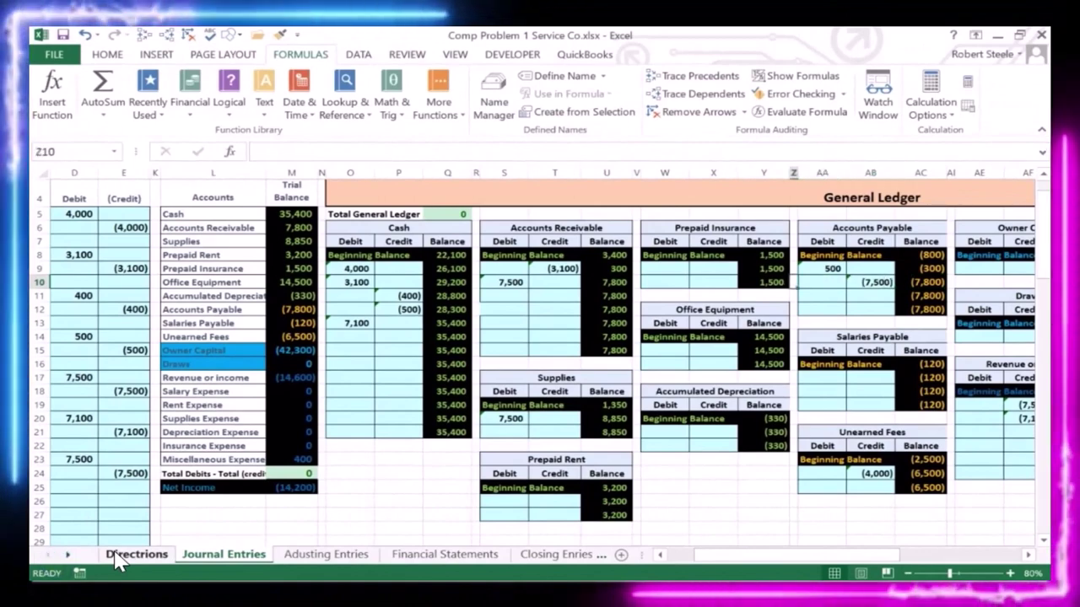
{"action": "key", "text": "Left"}
{"action": "key", "text": "Left"}
{"action": "key", "text": "Left"}
{"action": "key", "text": "Left"}
{"action": "key", "text": "Left"}
{"action": "key", "text": "Left"}
{"action": "key", "text": "Left"}
{"action": "key", "text": "Left"}
{"action": "key", "text": "Left"}
{"action": "key", "text": "Left"}
{"action": "key", "text": "Left"}
{"action": "key", "text": "Left"}
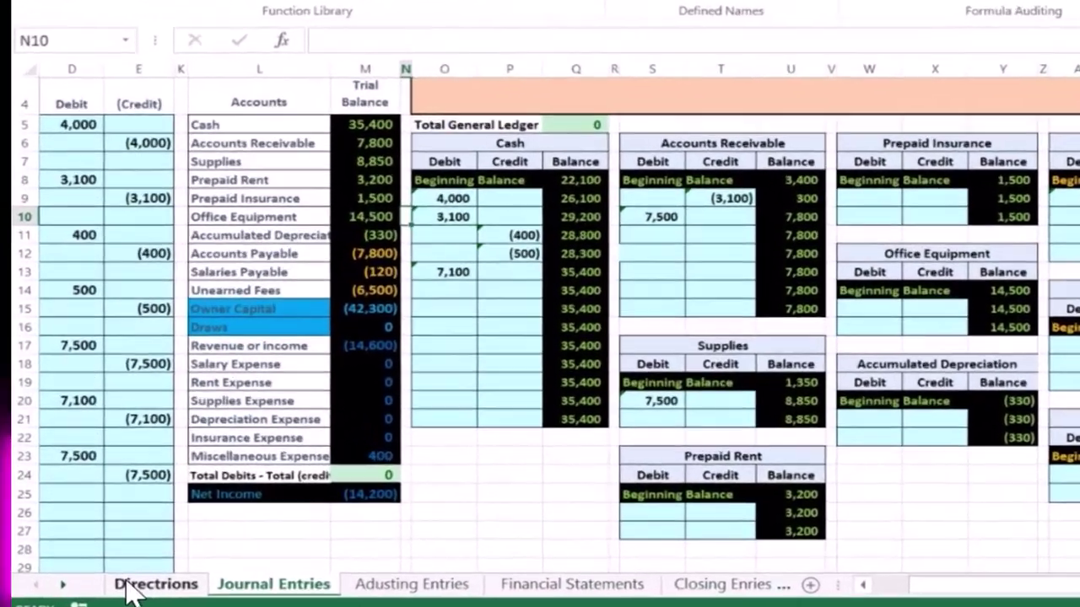
{"action": "key", "text": "Left"}
{"action": "key", "text": "Down"}
{"action": "key", "text": "Down"}
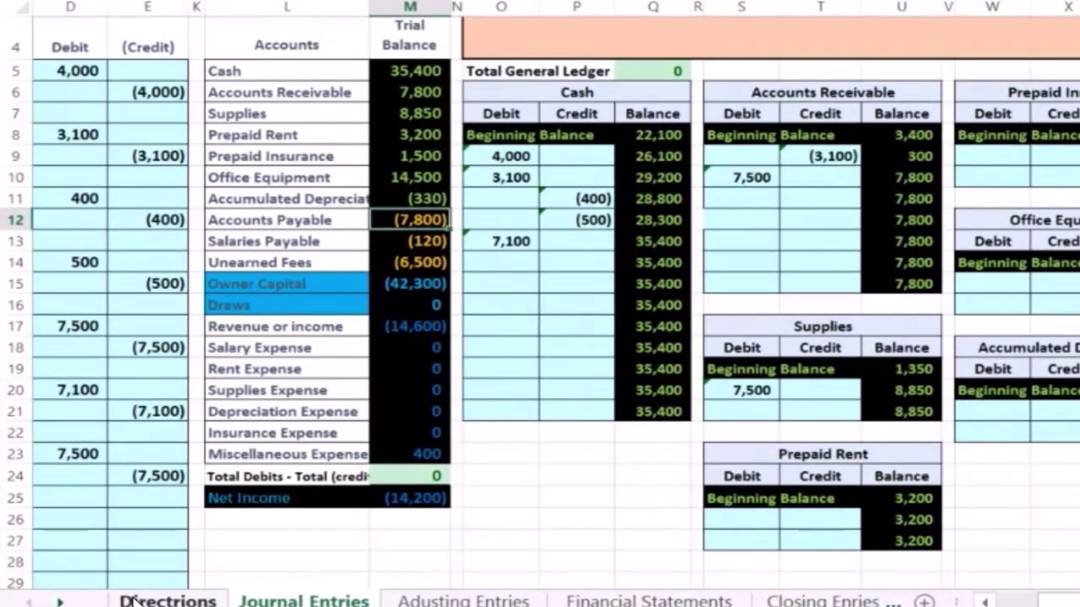
{"action": "left_click", "coordinate": [435, 471]}
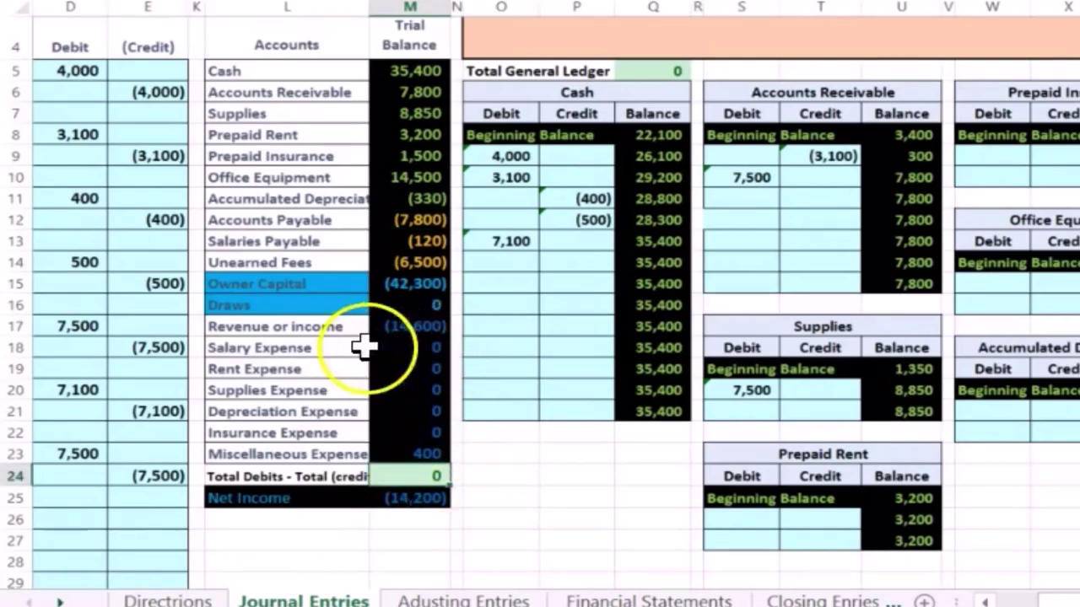
Step: Start the next journal entry by entering the date 5/21 one blank row below the 5/20 entry
{"action": "left_click_drag", "start_coordinate": [296, 348], "coordinate": [306, 450]}
{"action": "scroll", "coordinate": [305, 450], "scroll_direction": "left", "scroll_amount": 3}
{"action": "scroll", "coordinate": [305, 450], "scroll_direction": "left", "scroll_amount": 3}
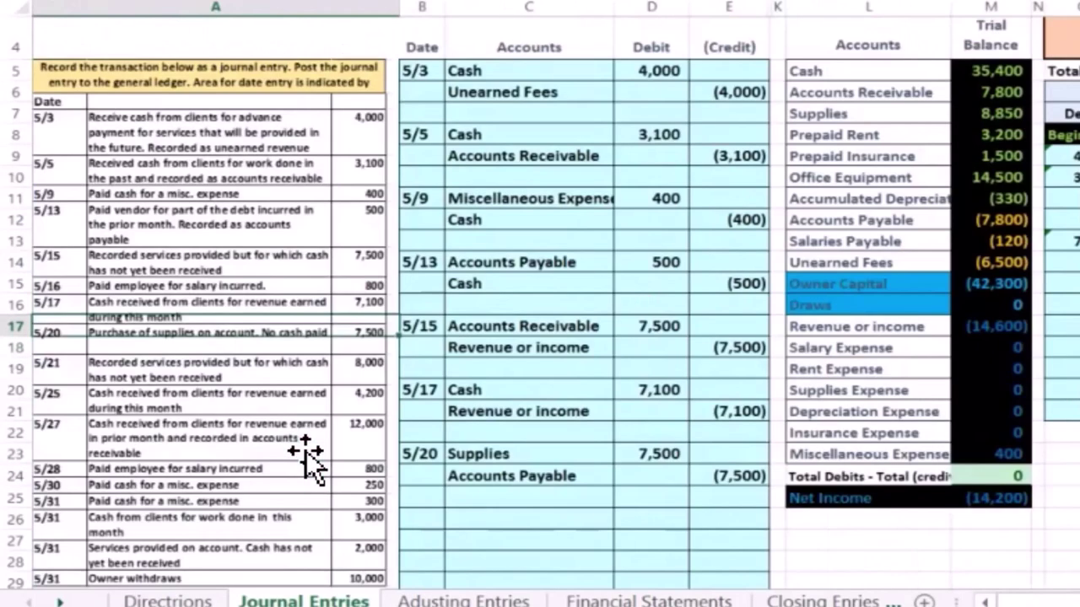
{"action": "key", "text": "Down"}
{"action": "key", "text": "Down"}
{"action": "key", "text": "Down"}
{"action": "key", "text": "Down"}
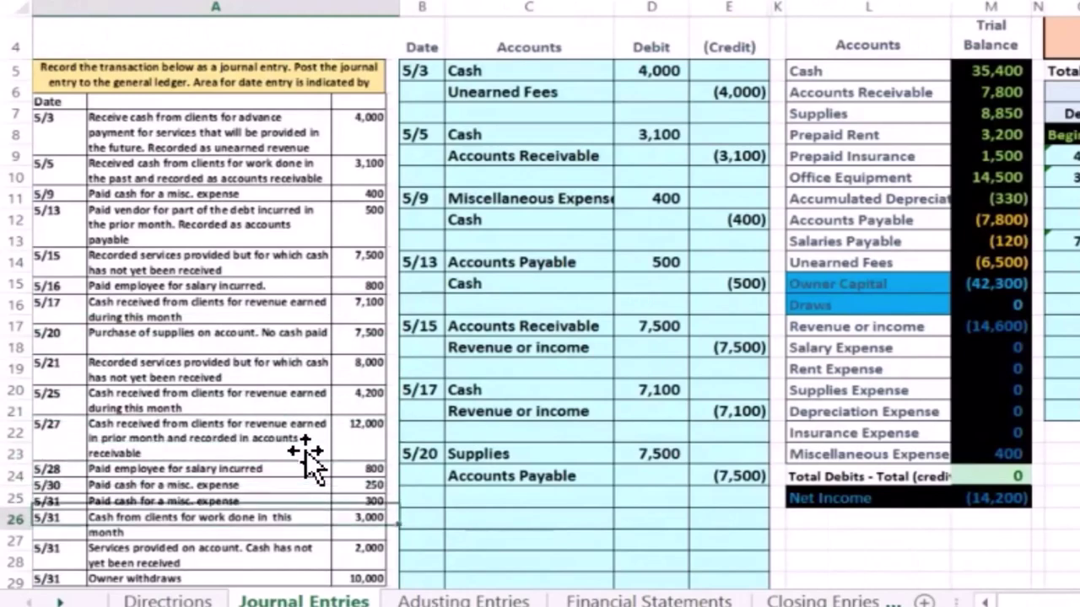
{"action": "key", "text": "Right"}
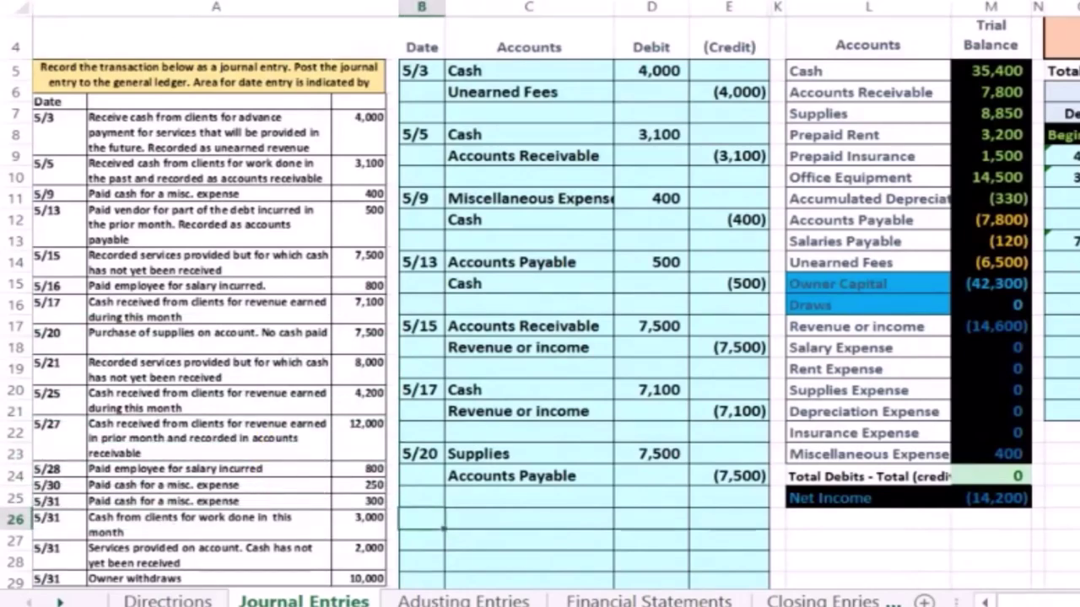
{"action": "scroll", "coordinate": [540, 304], "scroll_direction": "up", "scroll_amount": 2, "text": "ctrl"}
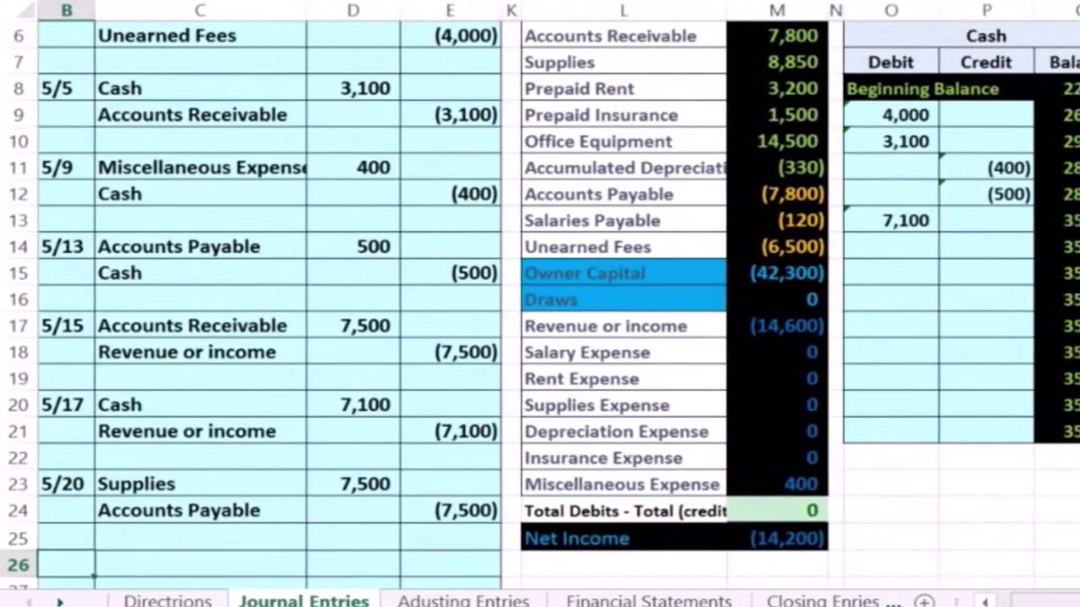
{"action": "scroll", "coordinate": [540, 304], "scroll_direction": "left", "scroll_amount": 3}
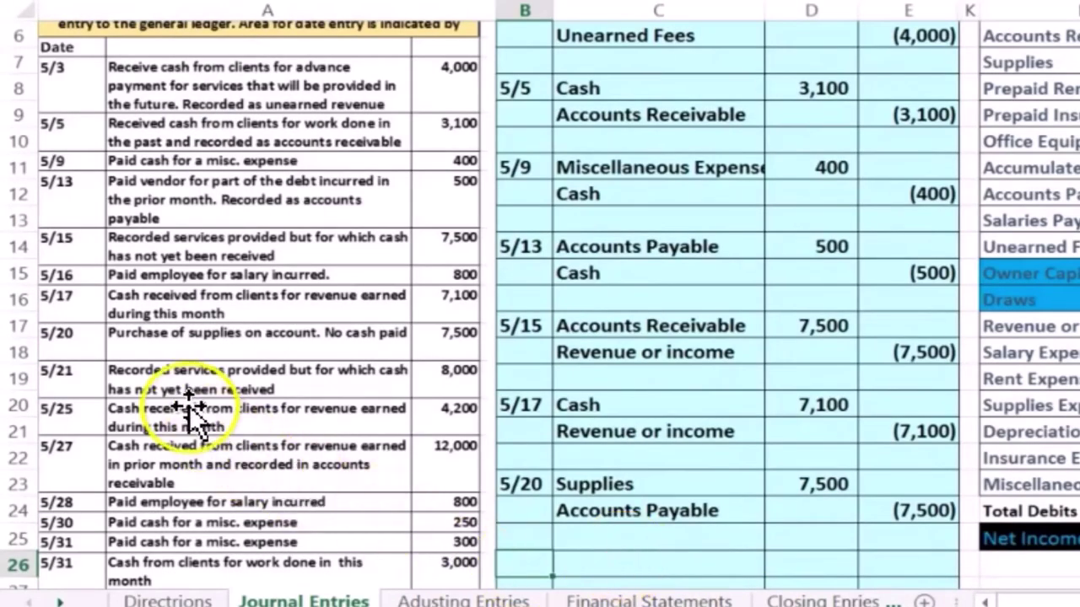
{"action": "type", "text": "1"}
{"action": "scroll", "coordinate": [193, 378], "scroll_direction": "down", "scroll_amount": 1}
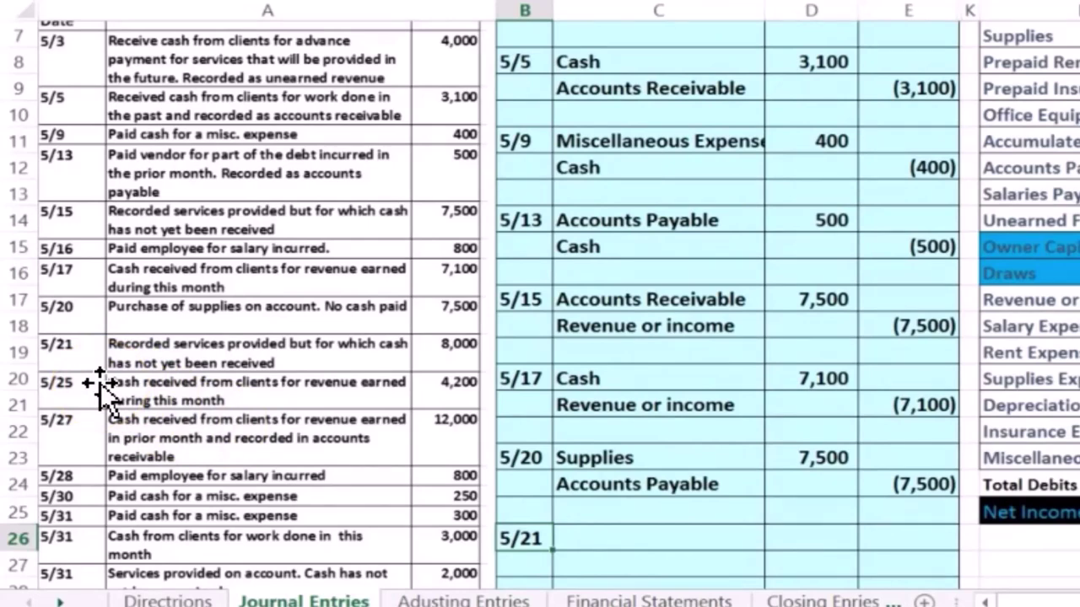
{"action": "key", "text": "Tab"}
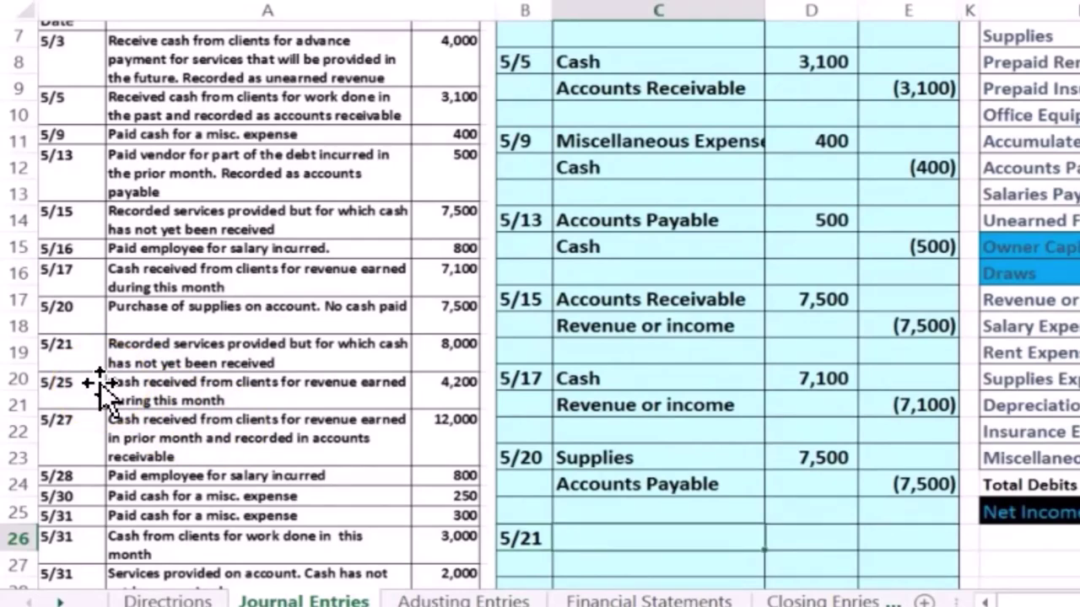
Step: Review the Cash and Accounts Receivable lines of the trial balance to decide which account the 5/21 transaction affects
{"action": "scroll", "coordinate": [703, 434], "scroll_direction": "up", "scroll_amount": 2}
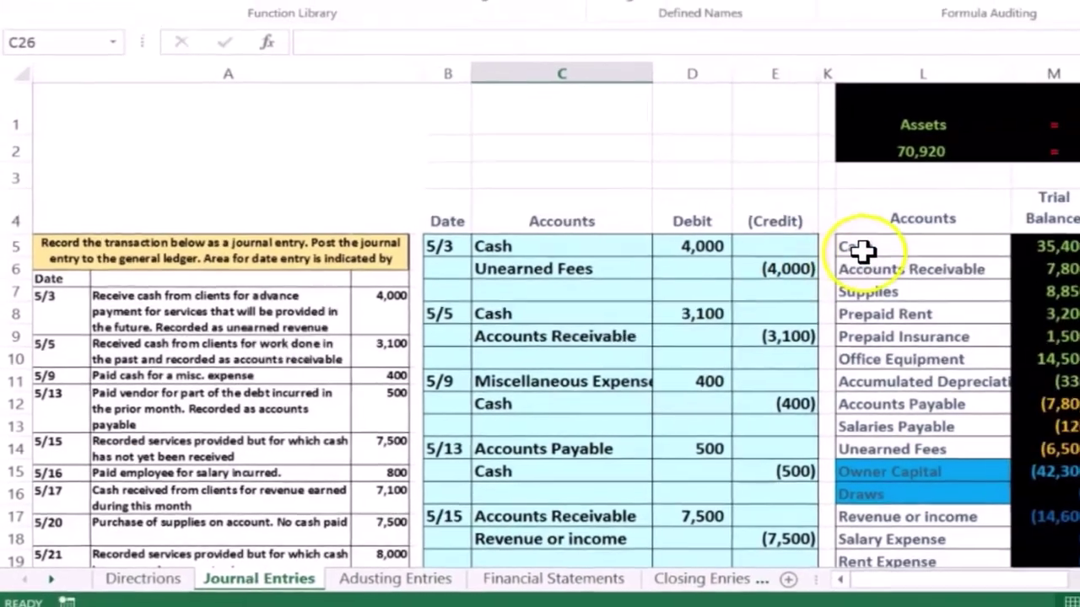
{"action": "left_click_drag", "start_coordinate": [860, 248], "coordinate": [1020, 244]}
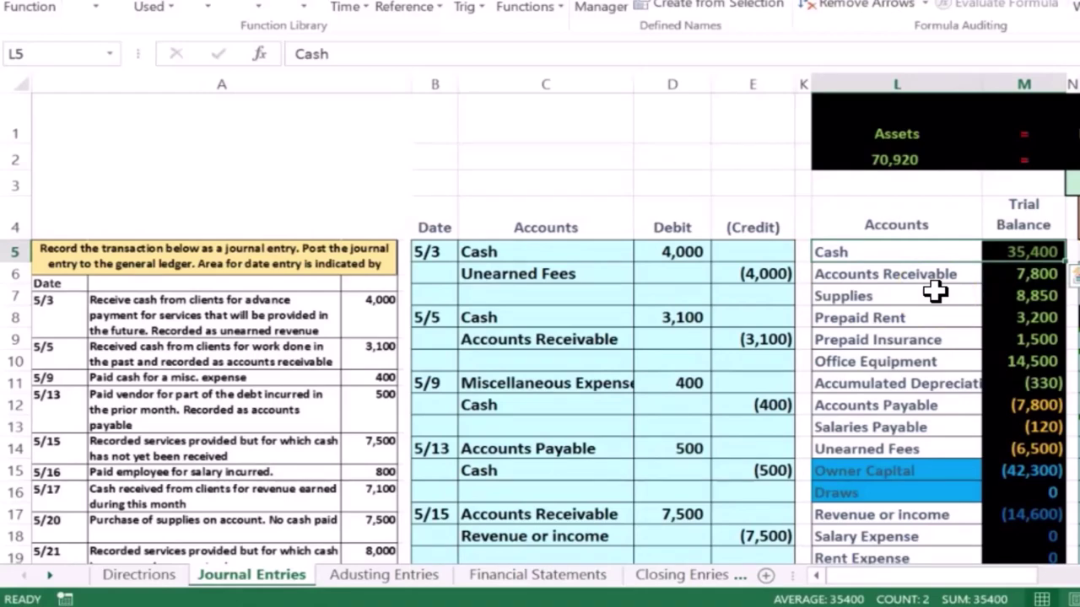
{"action": "left_click_drag", "start_coordinate": [906, 274], "coordinate": [1031, 270]}
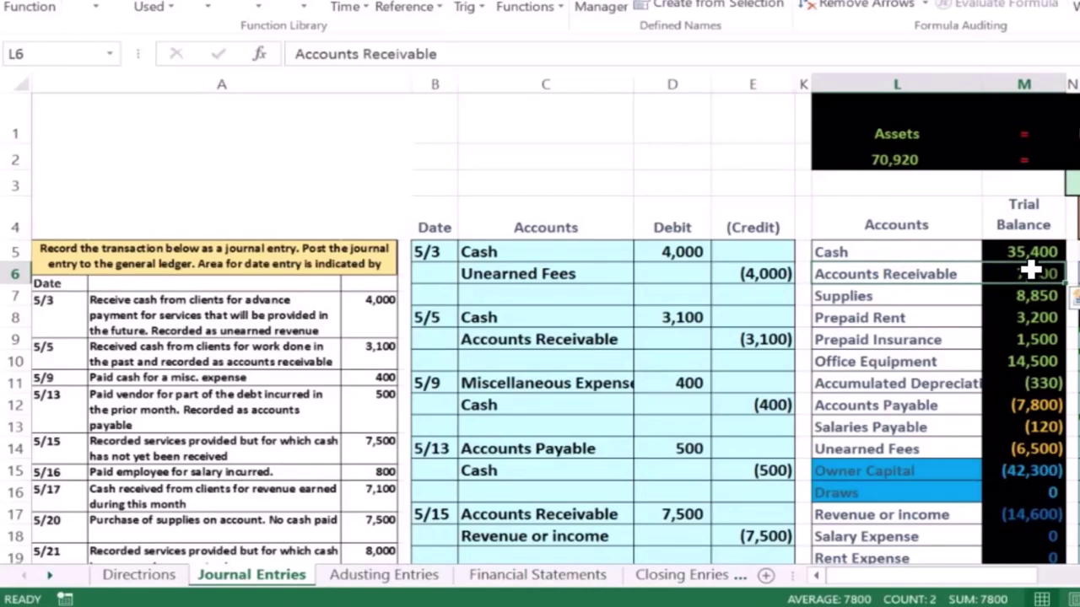
Step: Copy the Accounts Receivable name from the trial balance into the 5/21 entry's debit line, pasting values only
{"action": "left_click", "coordinate": [956, 270]}
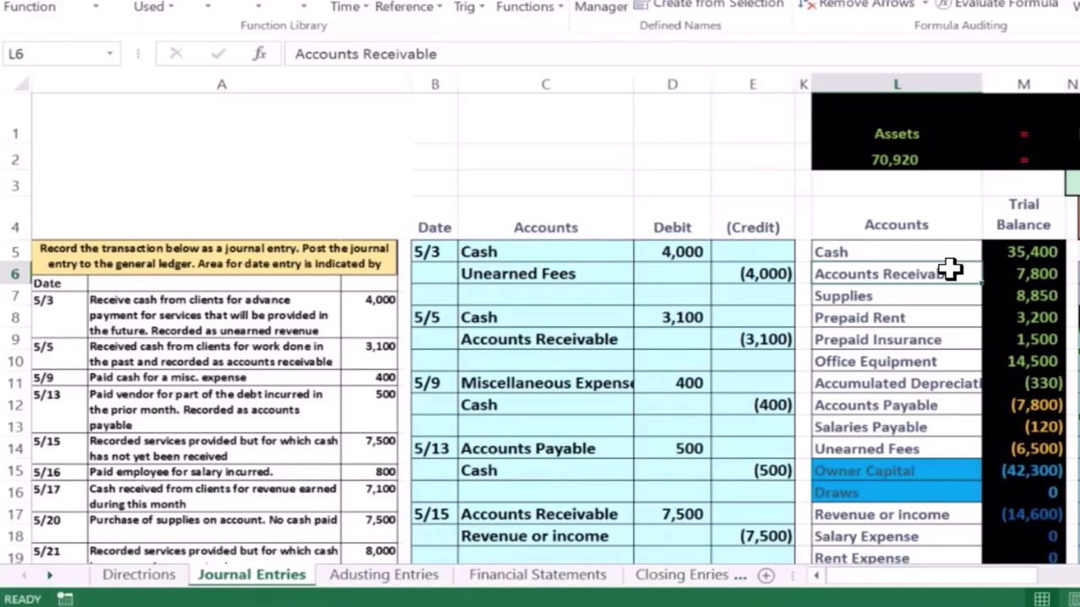
{"action": "right_click", "coordinate": [951, 268]}
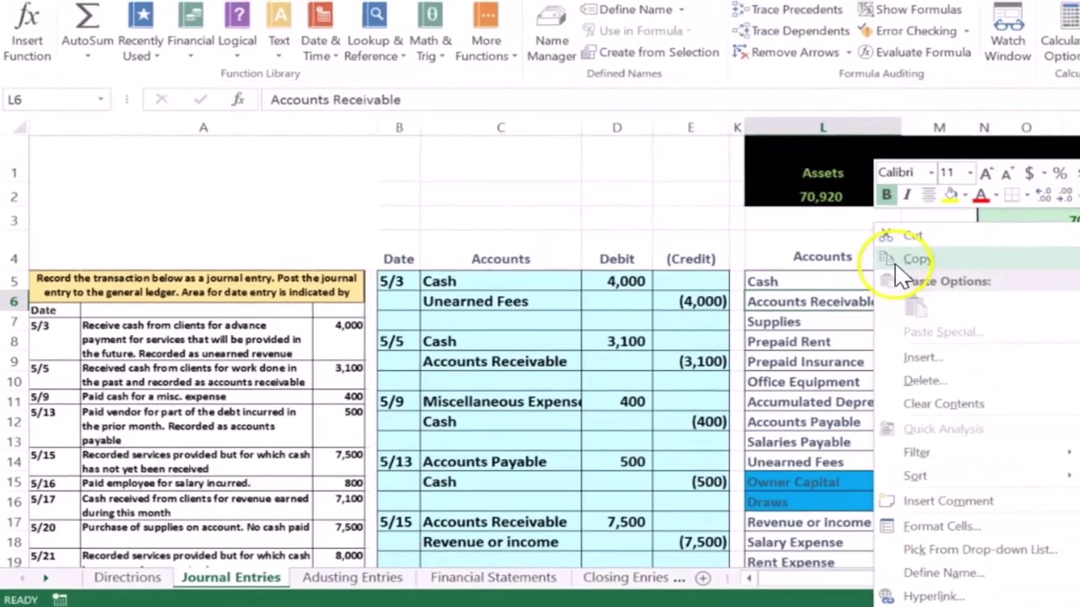
{"action": "left_click", "coordinate": [979, 225]}
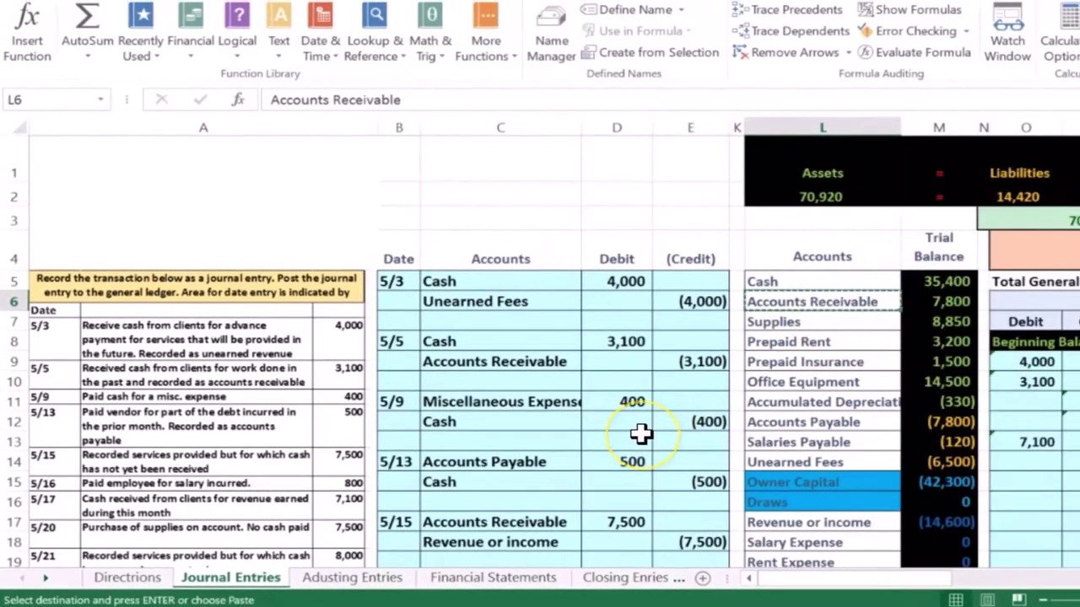
{"action": "scroll", "coordinate": [641, 434], "scroll_direction": "down", "scroll_amount": 1}
{"action": "scroll", "coordinate": [632, 431], "scroll_direction": "down", "scroll_amount": 4}
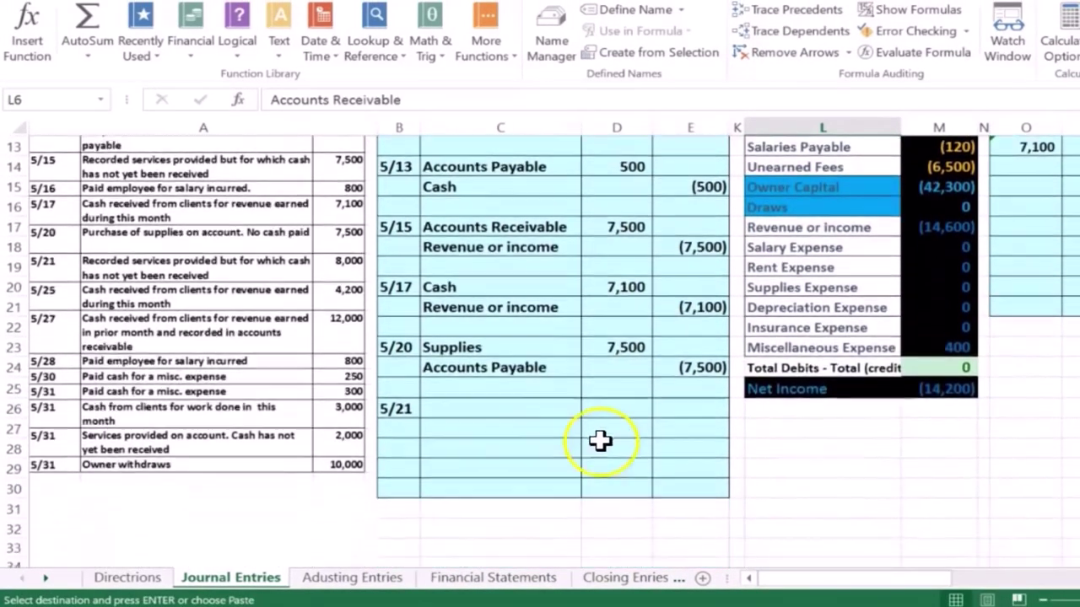
{"action": "left_click", "coordinate": [495, 410]}
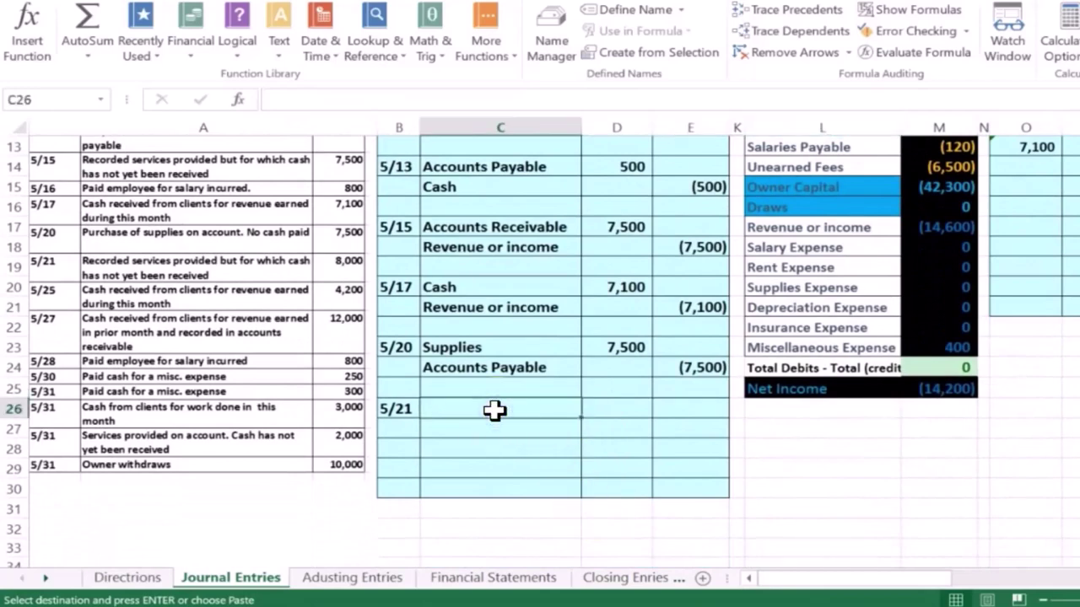
{"action": "right_click", "coordinate": [498, 408]}
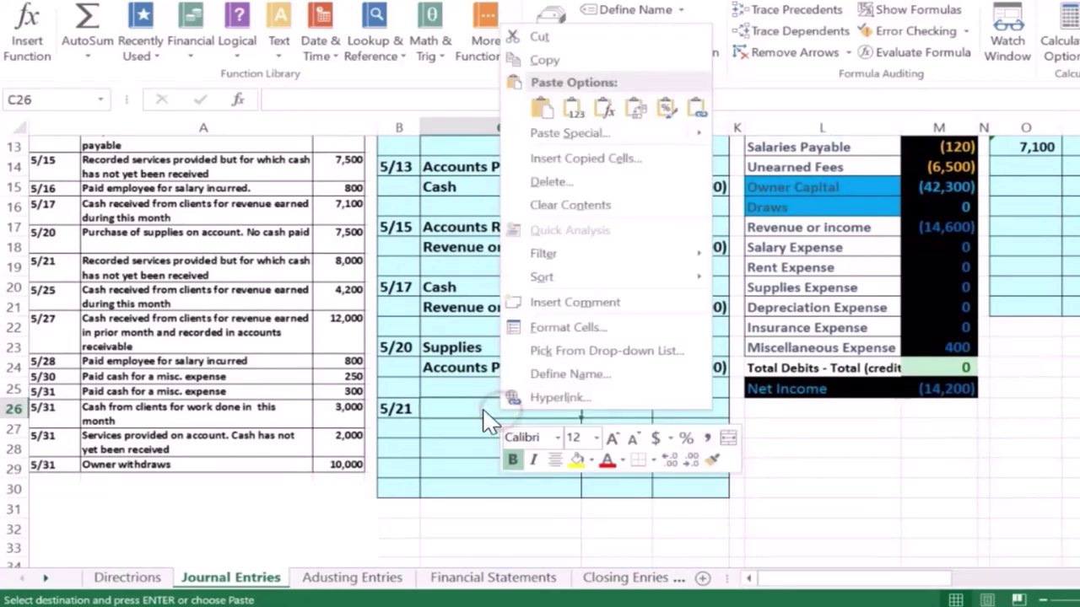
{"action": "left_click", "coordinate": [575, 111]}
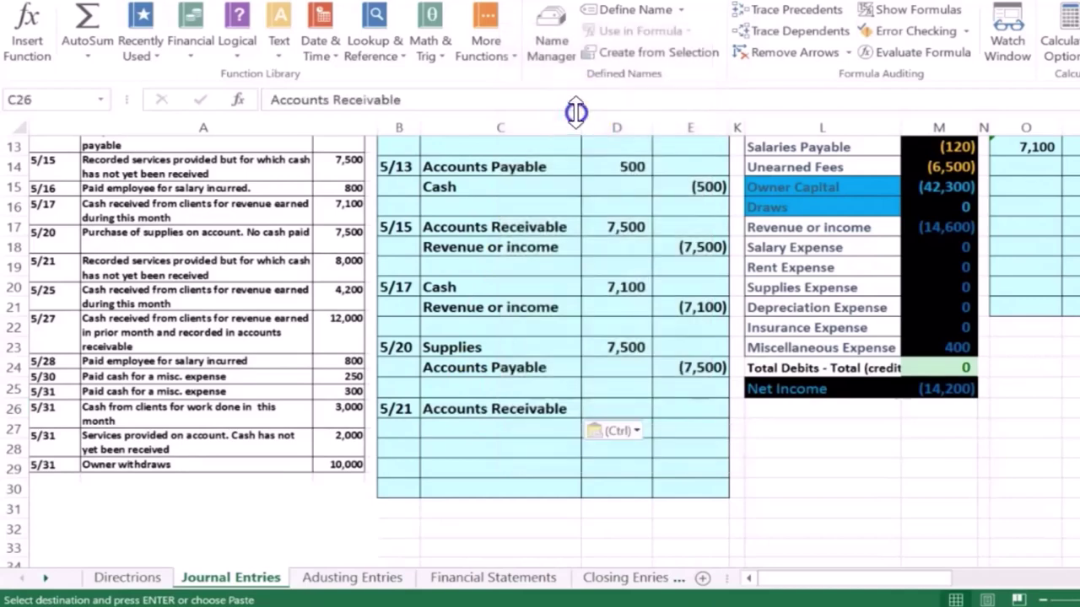
Step: Enter 8000 as the Accounts Receivable debit in the 5/21 entry and select the credit cell on the line below
{"action": "left_click", "coordinate": [622, 408]}
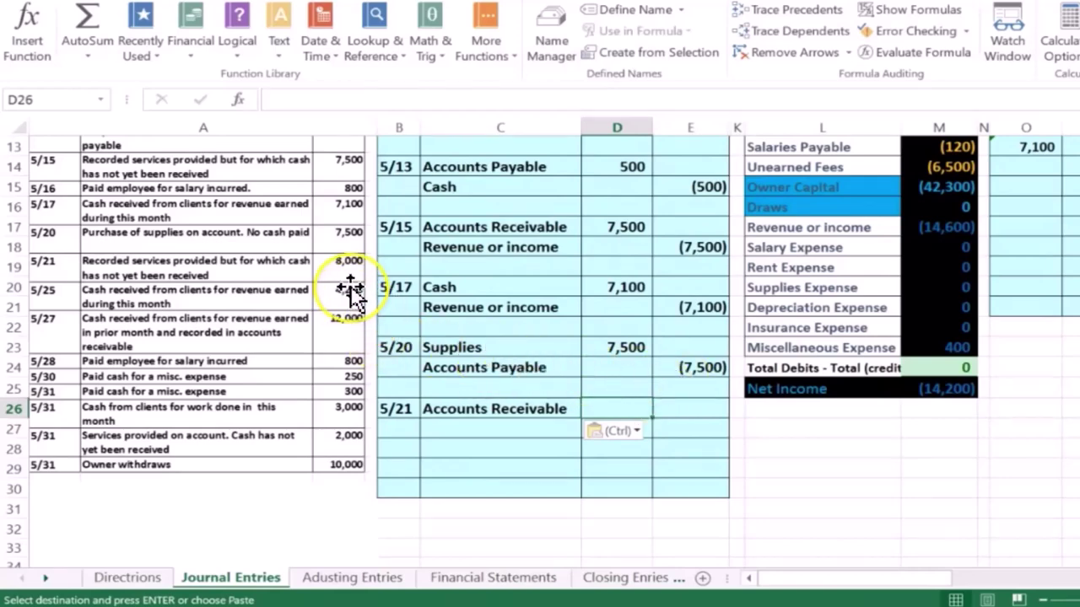
{"action": "type", "text": "8000"}
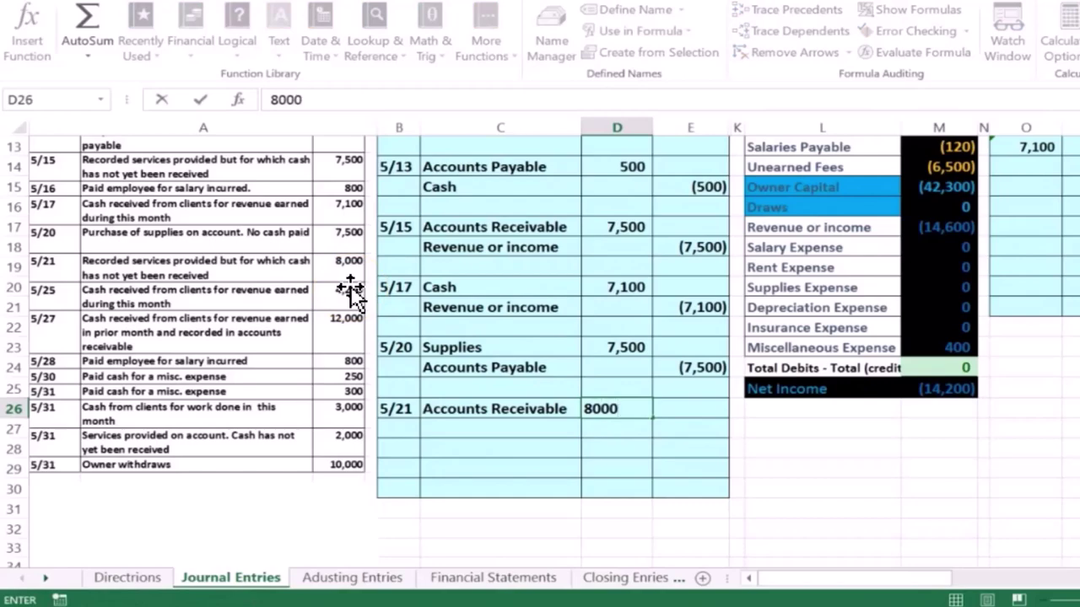
{"action": "key", "text": "Return"}
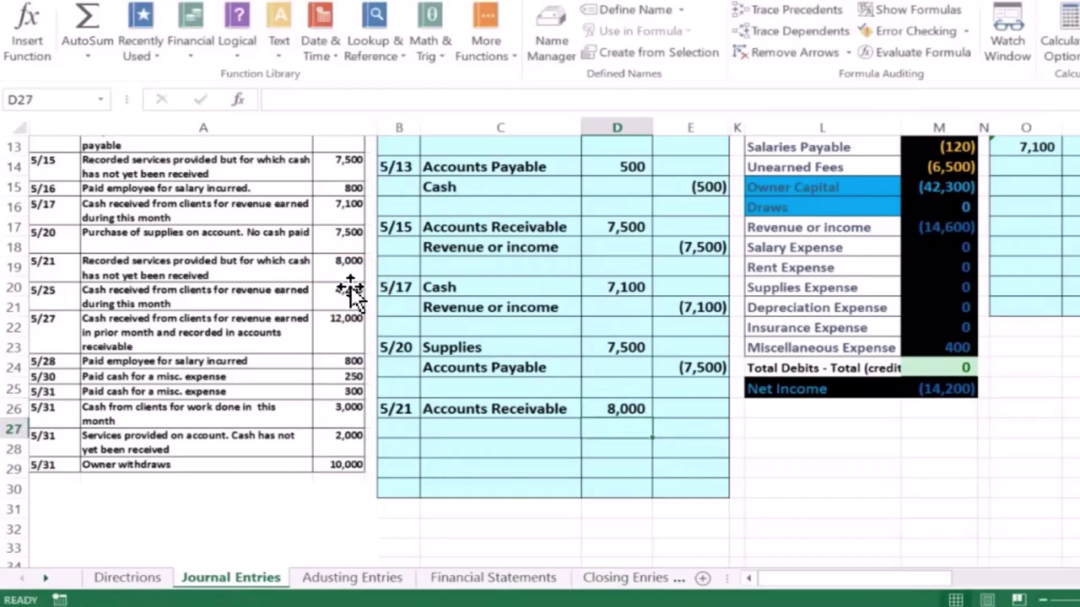
{"action": "key", "text": "Right"}
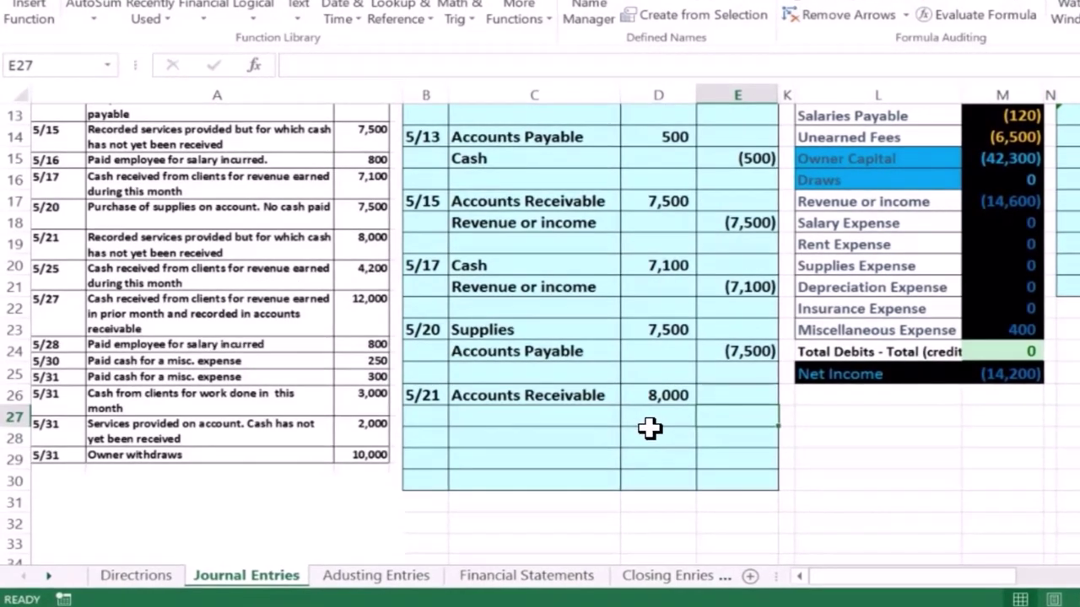
Step: Enter -8000 as the credit in the 5/21 entry and select the account cell on that line
{"action": "type", "text": "-8000"}
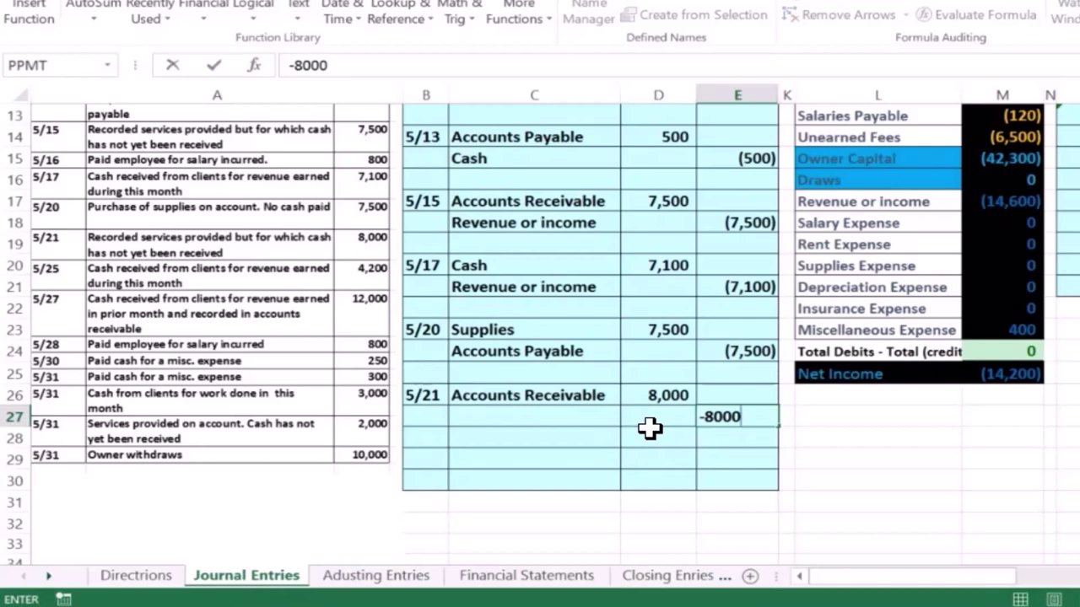
{"action": "key", "text": "Return"}
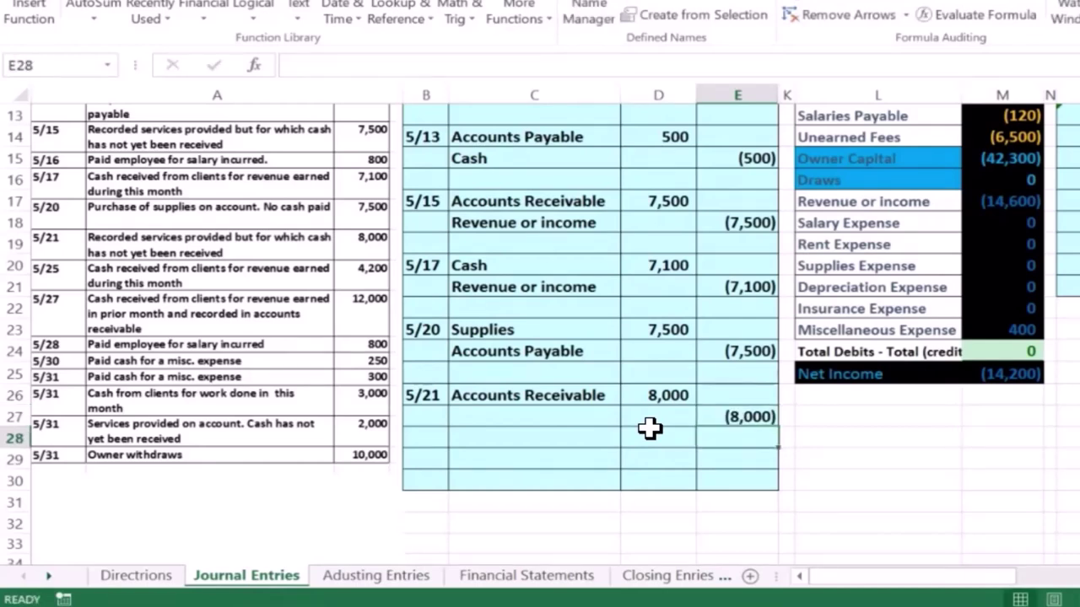
{"action": "left_click", "coordinate": [554, 420]}
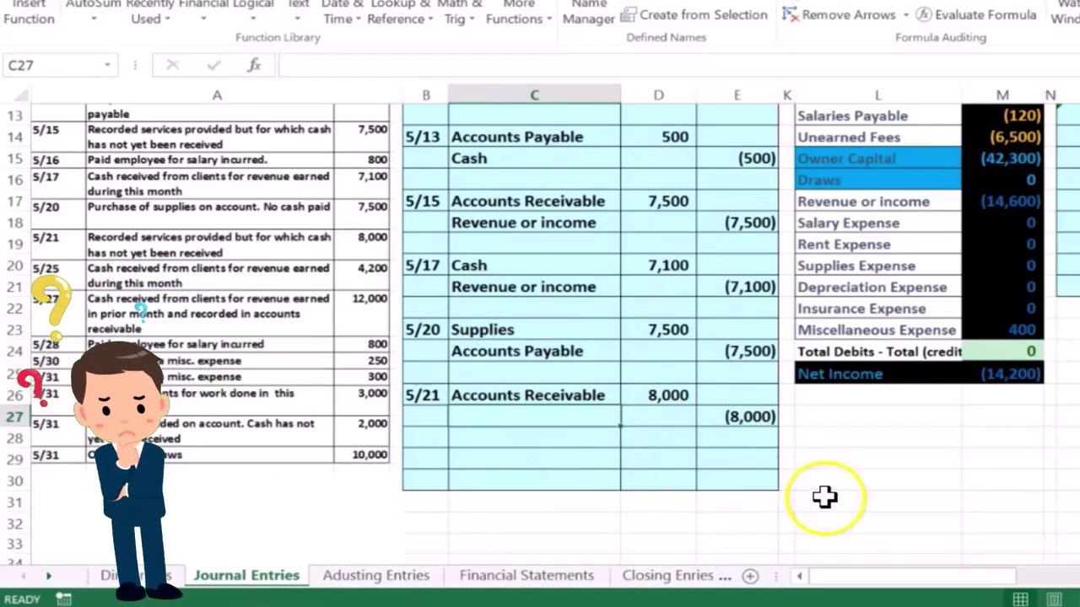
Step: Review the trial balance accounts from Cash down to Revenue or income to decide which account the 5/21 entry credits
{"action": "scroll", "coordinate": [899, 489], "scroll_direction": "up", "scroll_amount": 3}
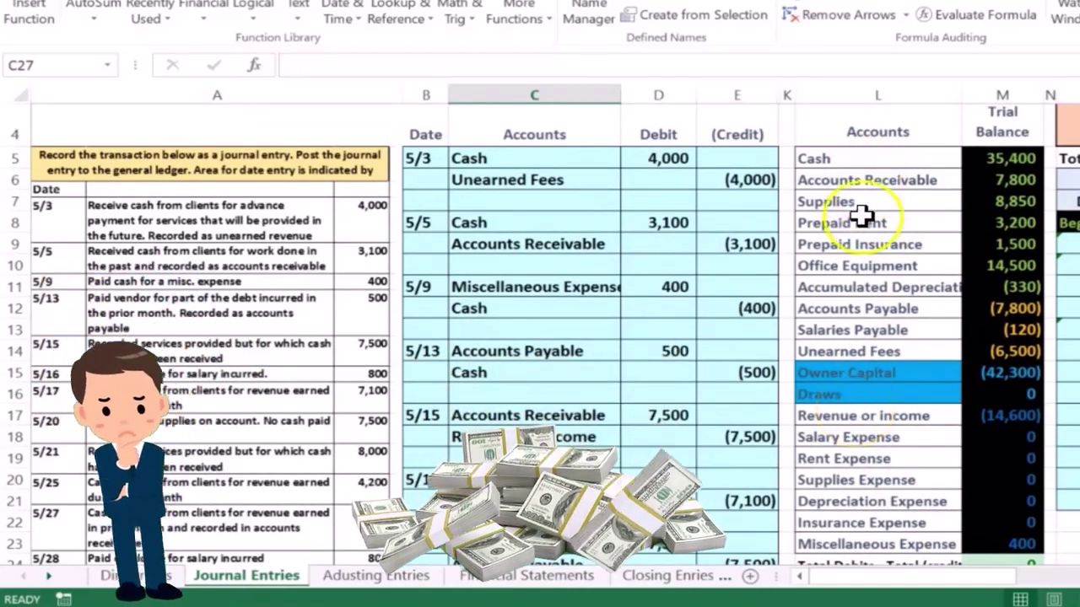
{"action": "left_click_drag", "start_coordinate": [853, 160], "coordinate": [863, 402]}
{"action": "left_click", "coordinate": [863, 415]}
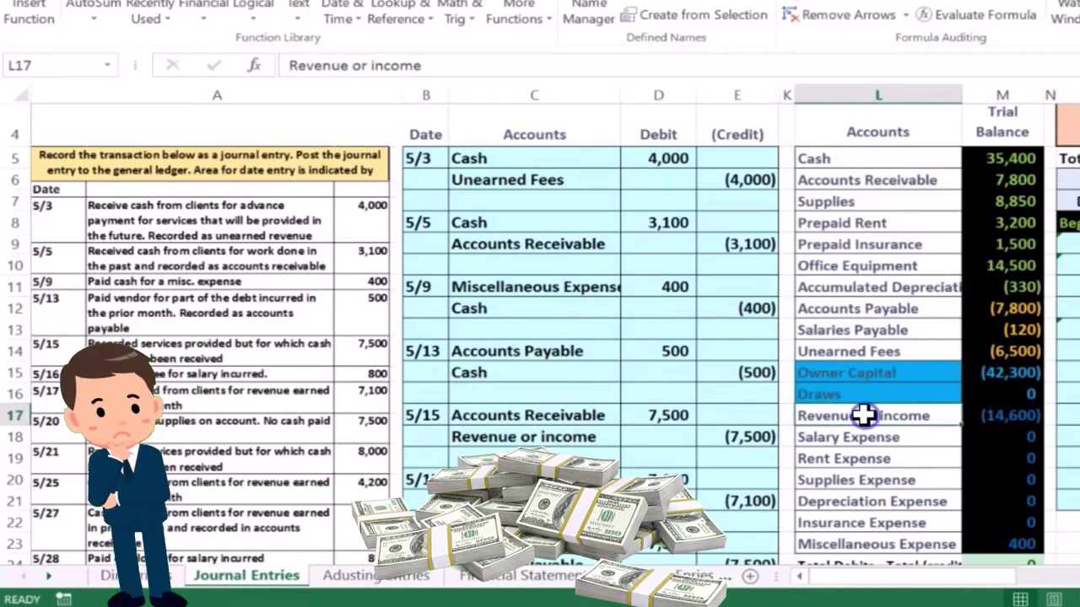
{"action": "left_click", "coordinate": [877, 419]}
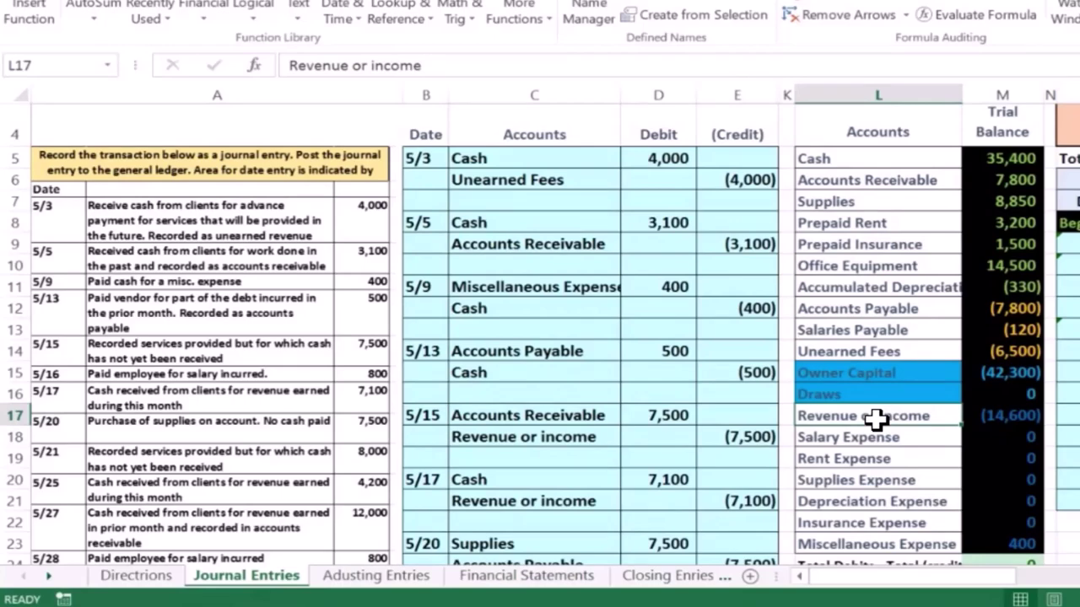
{"action": "scroll", "coordinate": [877, 420], "scroll_direction": "down", "scroll_amount": 2}
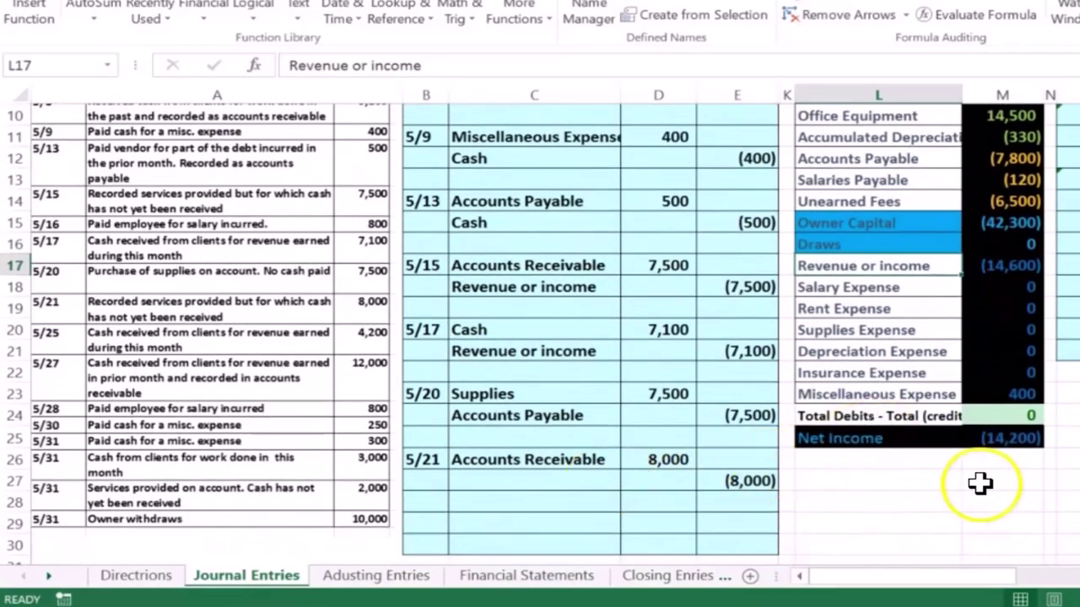
{"action": "scroll", "coordinate": [978, 474], "scroll_direction": "up", "scroll_amount": 2}
{"action": "scroll", "coordinate": [978, 475], "scroll_direction": "up", "scroll_amount": 1}
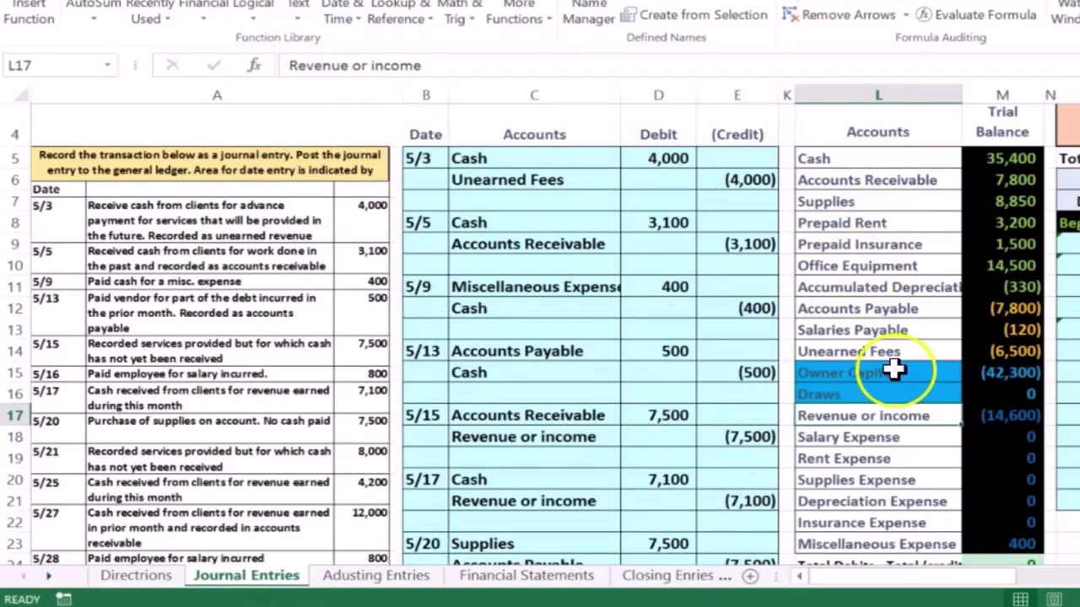
{"action": "left_click_drag", "start_coordinate": [857, 420], "coordinate": [983, 421]}
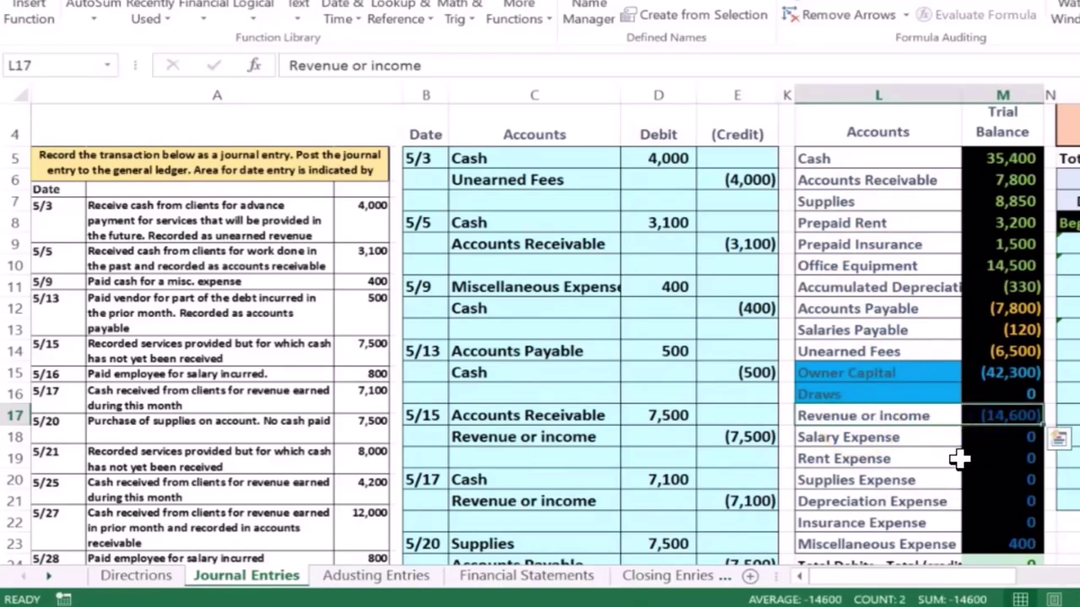
Step: Copy the Revenue or income name from the trial balance into the 5/21 entry's credit line, pasting values only
{"action": "right_click", "coordinate": [865, 416]}
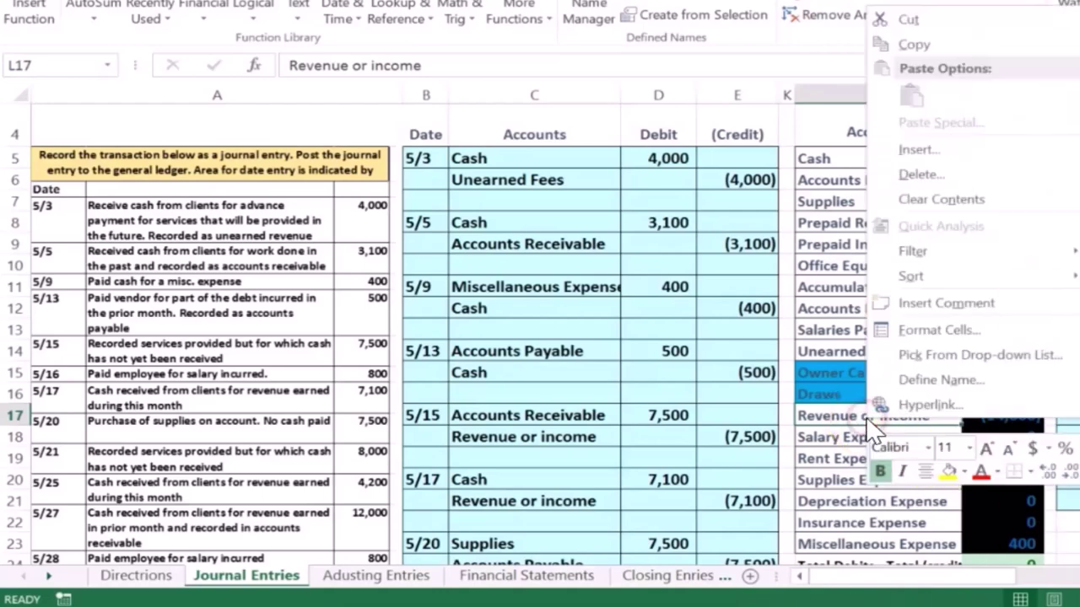
{"action": "left_click", "coordinate": [914, 44]}
{"action": "scroll", "coordinate": [660, 386], "scroll_direction": "down", "scroll_amount": 2}
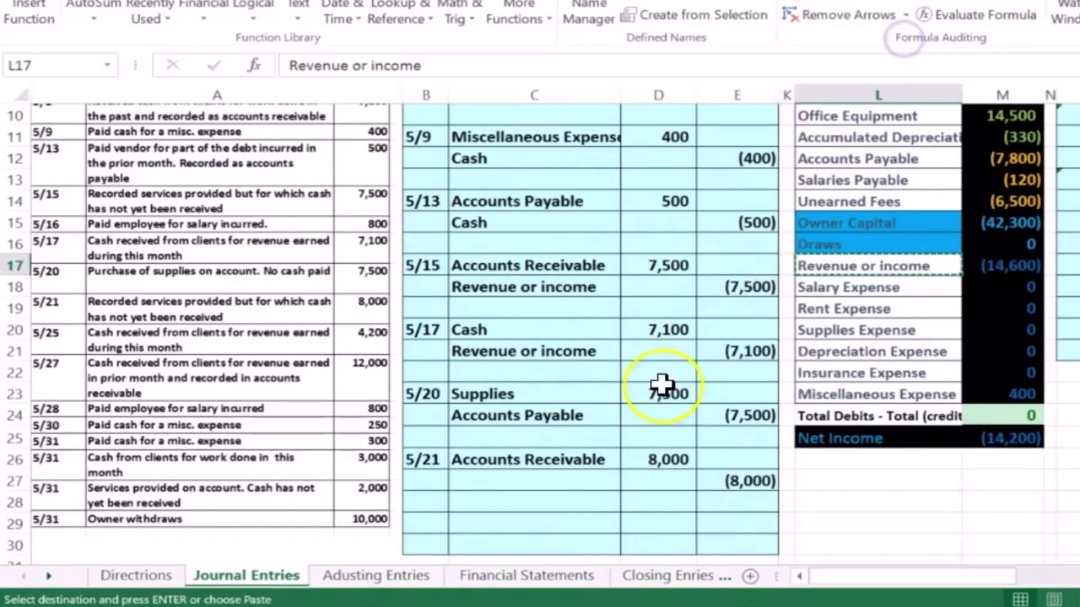
{"action": "left_click", "coordinate": [490, 478]}
{"action": "right_click", "coordinate": [492, 479]}
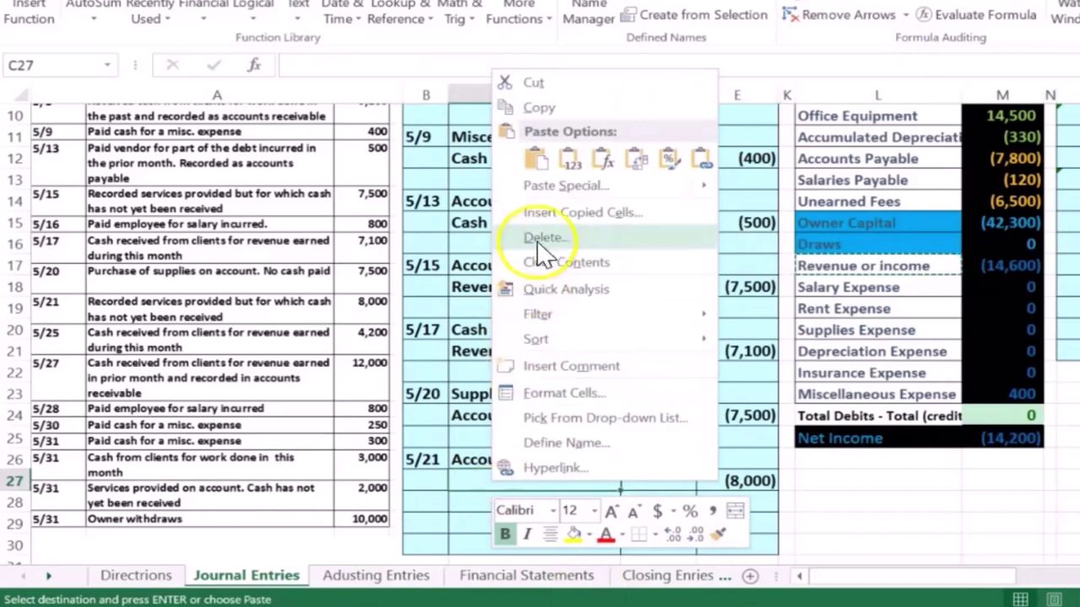
{"action": "left_click", "coordinate": [567, 158]}
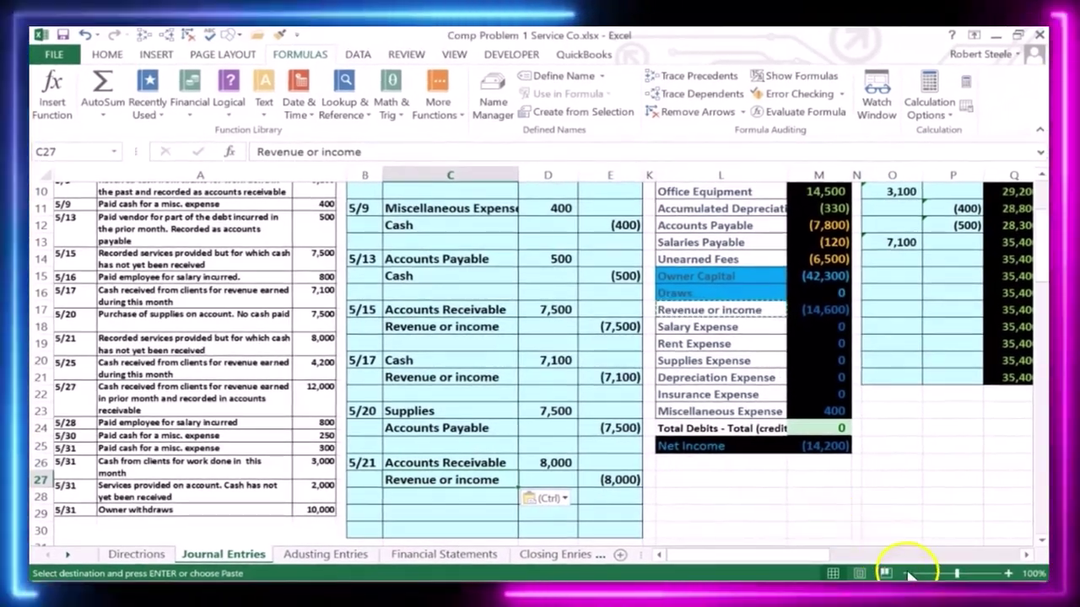
Step: Post the 5/21 debit to the next empty debit cell of the Accounts Receivable ledger with =D26, and check its trial balance line
{"action": "left_click", "coordinate": [907, 574]}
{"action": "left_click", "coordinate": [907, 573]}
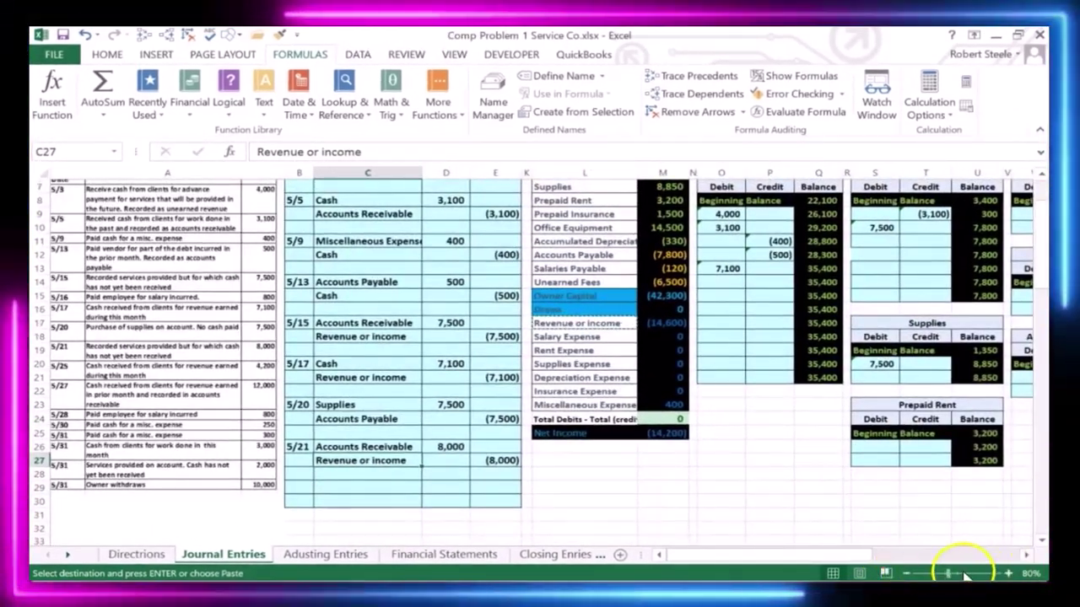
{"action": "left_click", "coordinate": [1025, 555]}
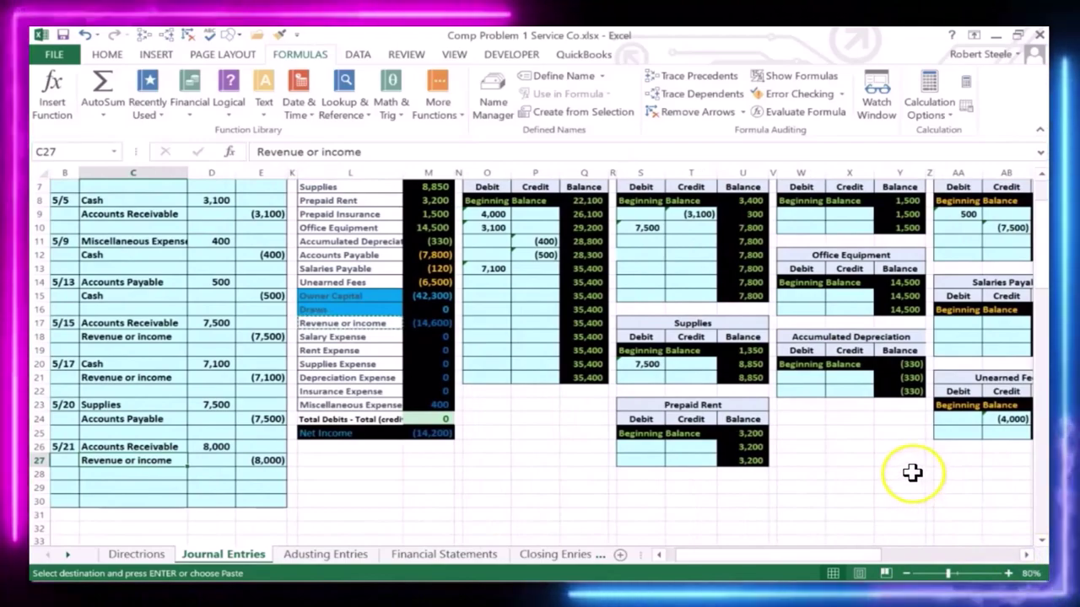
{"action": "scroll", "coordinate": [915, 456], "scroll_direction": "up", "scroll_amount": 1}
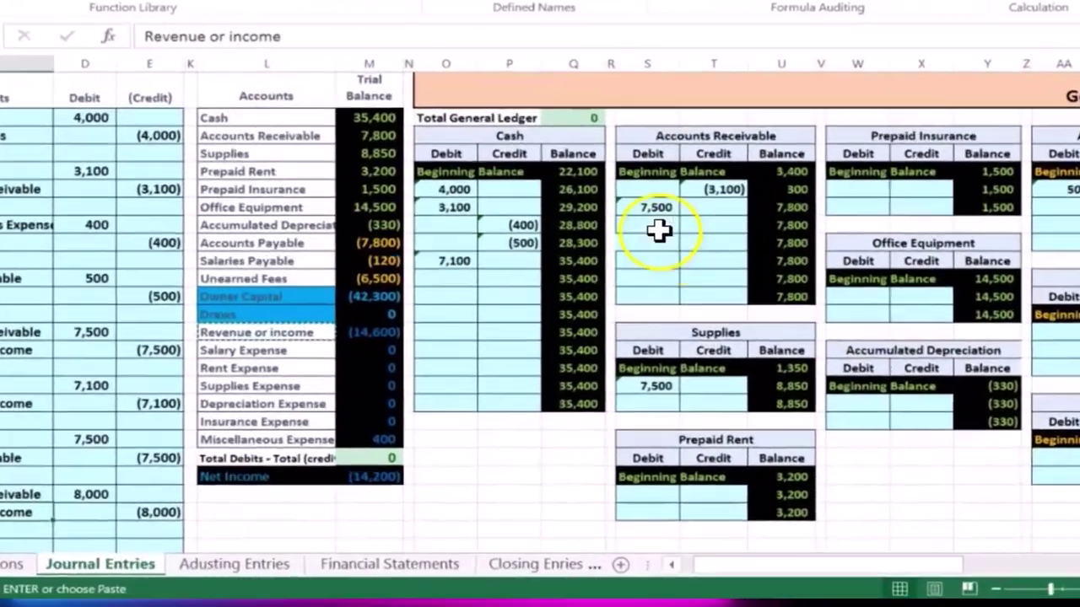
{"action": "scroll", "coordinate": [640, 306], "scroll_direction": "down", "scroll_amount": 1}
{"action": "scroll", "coordinate": [645, 216], "scroll_direction": "up", "scroll_amount": 1}
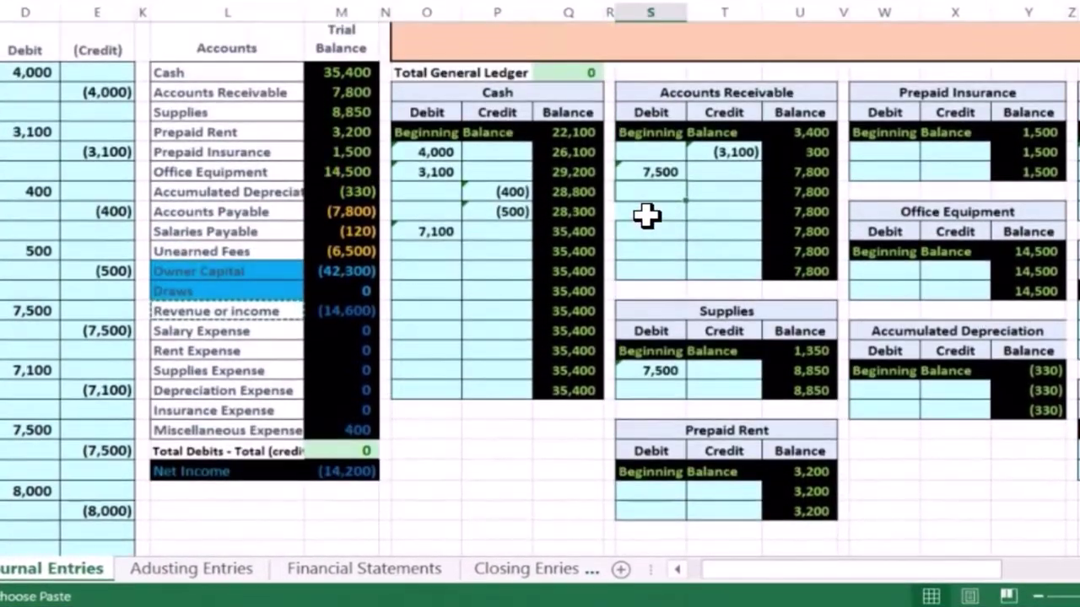
{"action": "left_click", "coordinate": [672, 194]}
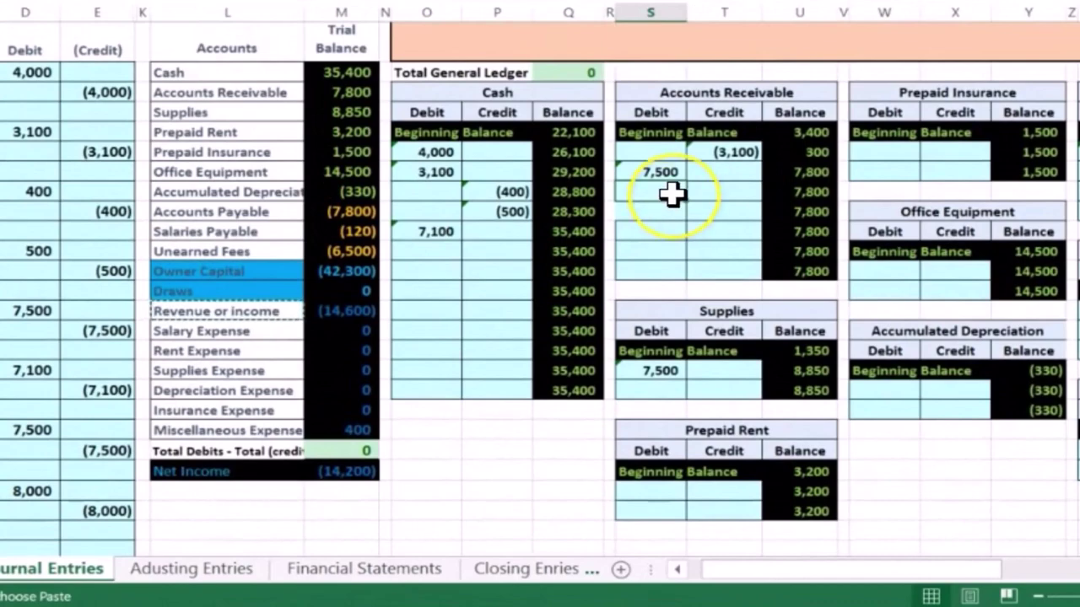
{"action": "type", "text": "="}
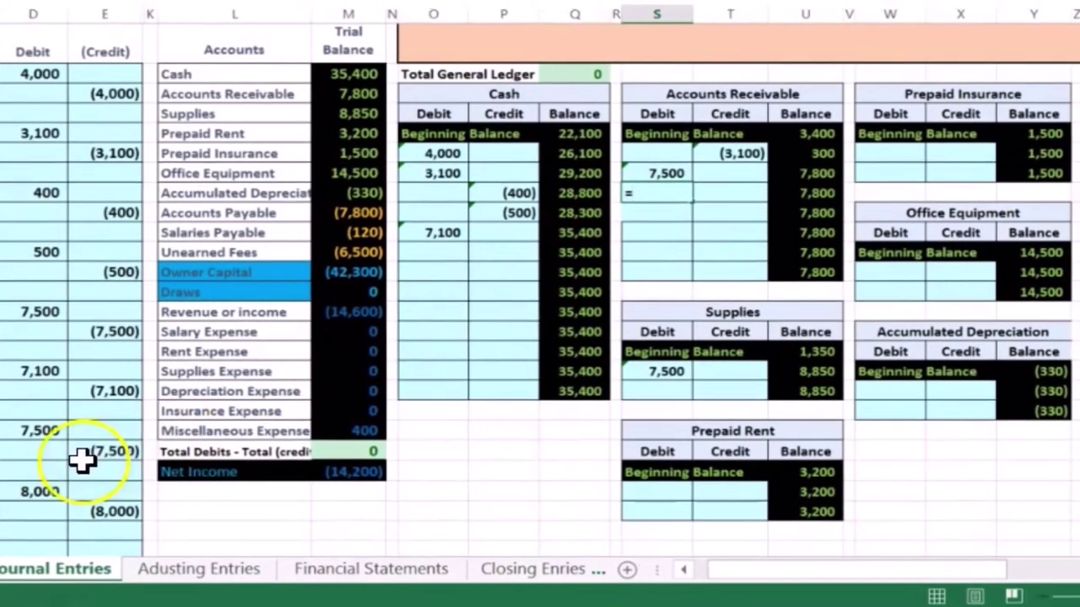
{"action": "left_click", "coordinate": [38, 491]}
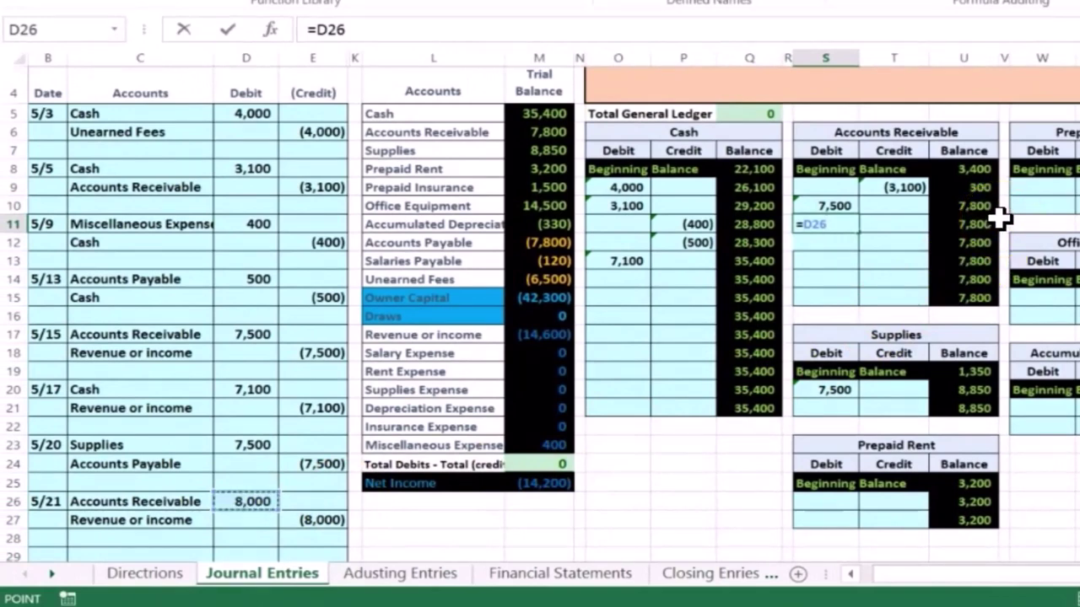
{"action": "key", "text": "Return"}
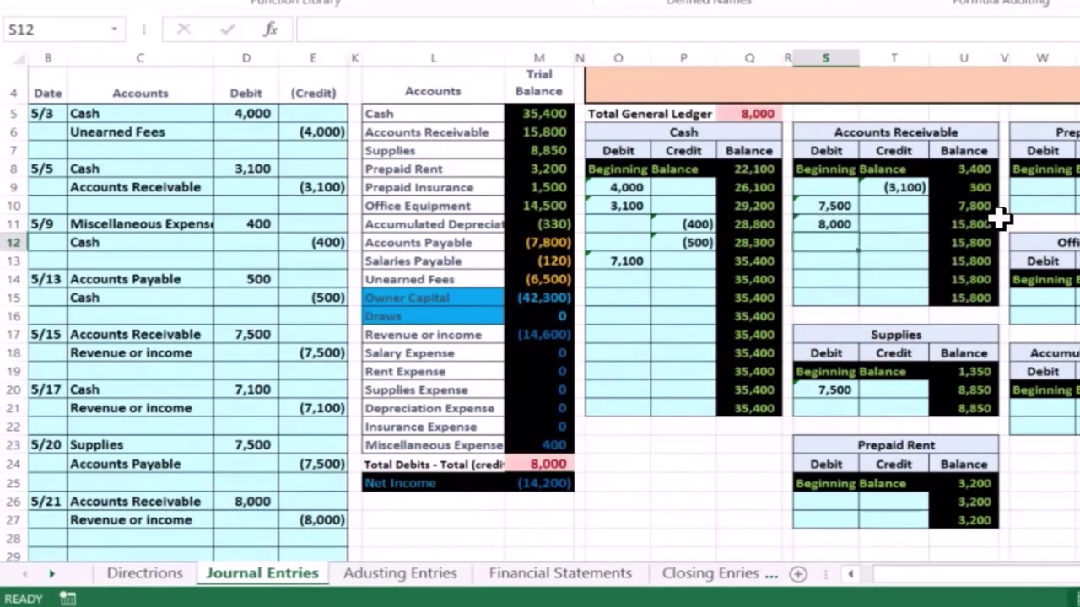
{"action": "left_click", "coordinate": [538, 130]}
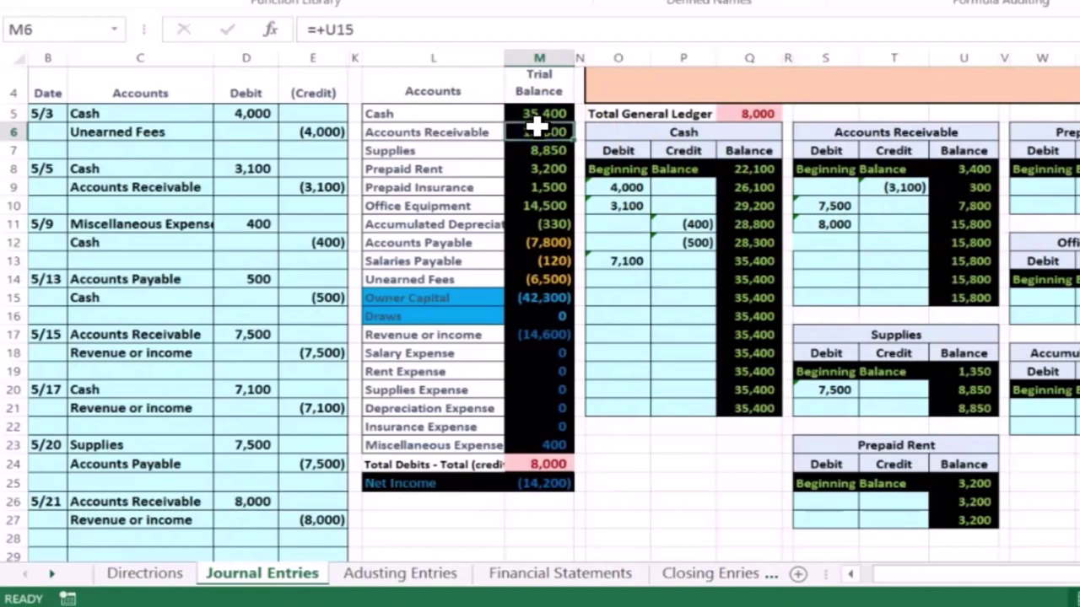
{"action": "left_click", "coordinate": [963, 242]}
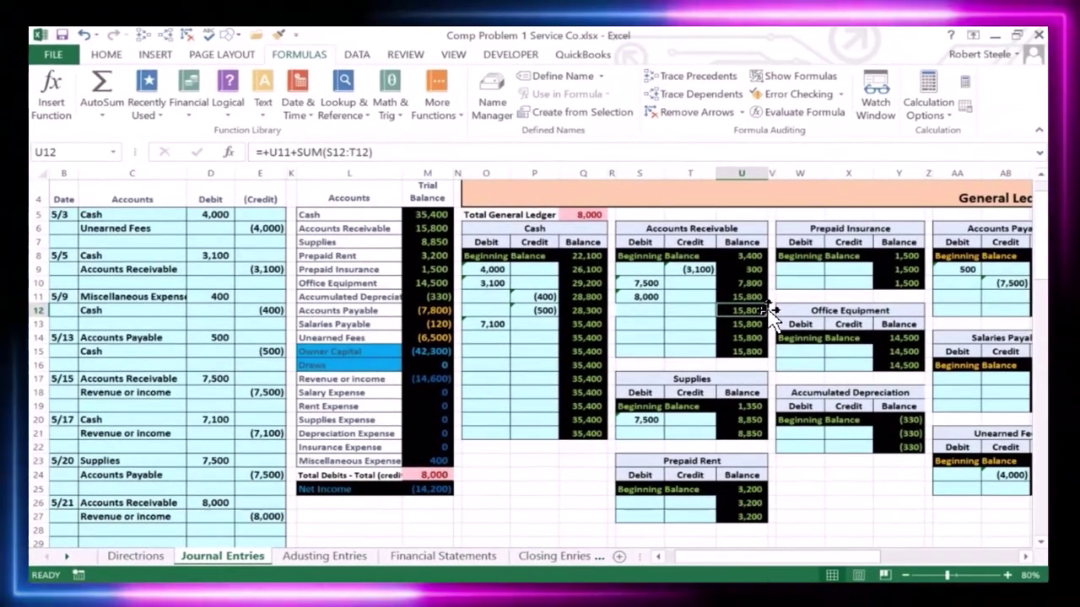
Step: Post the 5/21 credit to the next empty credit cell of the Revenue or income ledger by linking it to journal cell E27
{"action": "key", "text": "Right"}
{"action": "key", "text": "Right"}
{"action": "key", "text": "Right"}
{"action": "key", "text": "Right"}
{"action": "key", "text": "Right"}
{"action": "key", "text": "Right"}
{"action": "key", "text": "Right"}
{"action": "key", "text": "Right"}
{"action": "key", "text": "Right"}
{"action": "key", "text": "Right"}
{"action": "key", "text": "Right"}
{"action": "key", "text": "Right"}
{"action": "key", "text": "Right"}
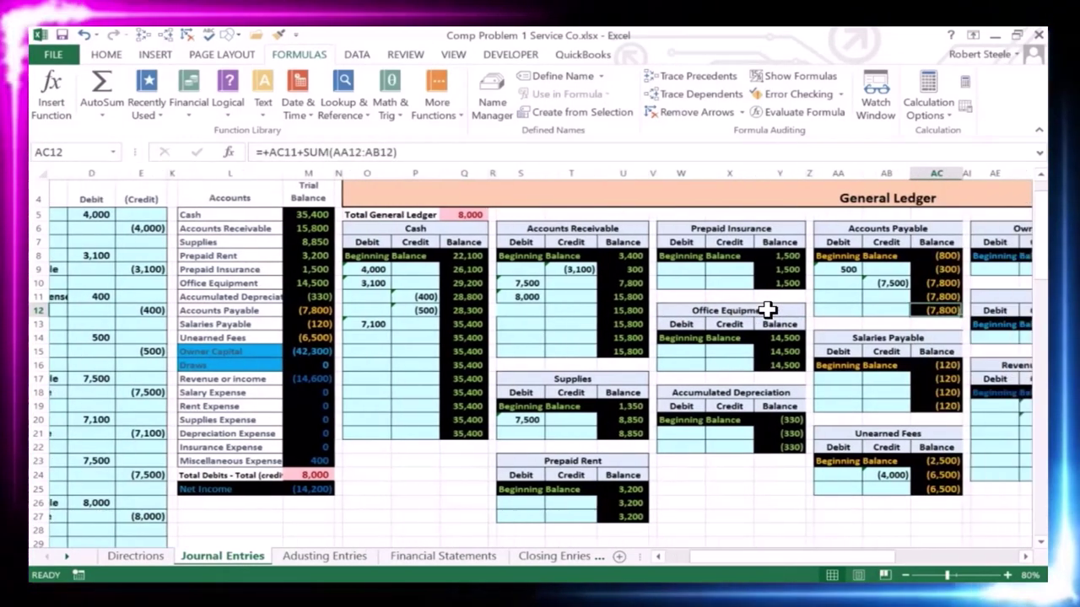
{"action": "key", "text": "Right"}
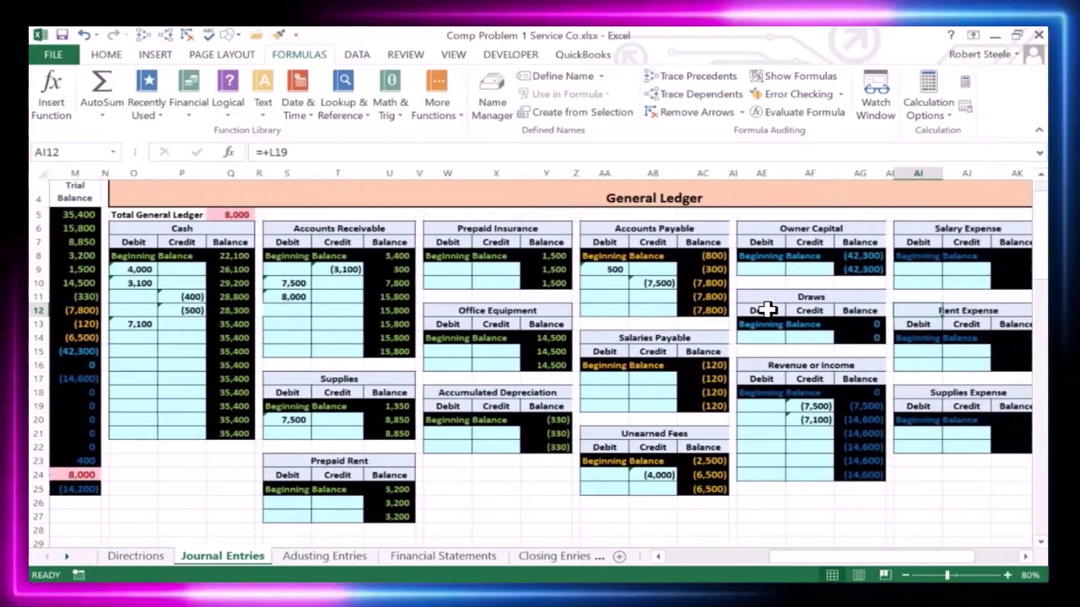
{"action": "key", "text": "Down"}
{"action": "key", "text": "Down"}
{"action": "key", "text": "Down"}
{"action": "key", "text": "Down"}
{"action": "key", "text": "Down"}
{"action": "key", "text": "Down"}
{"action": "key", "text": "Down"}
{"action": "key", "text": "Down"}
{"action": "key", "text": "Down"}
{"action": "key", "text": "Down"}
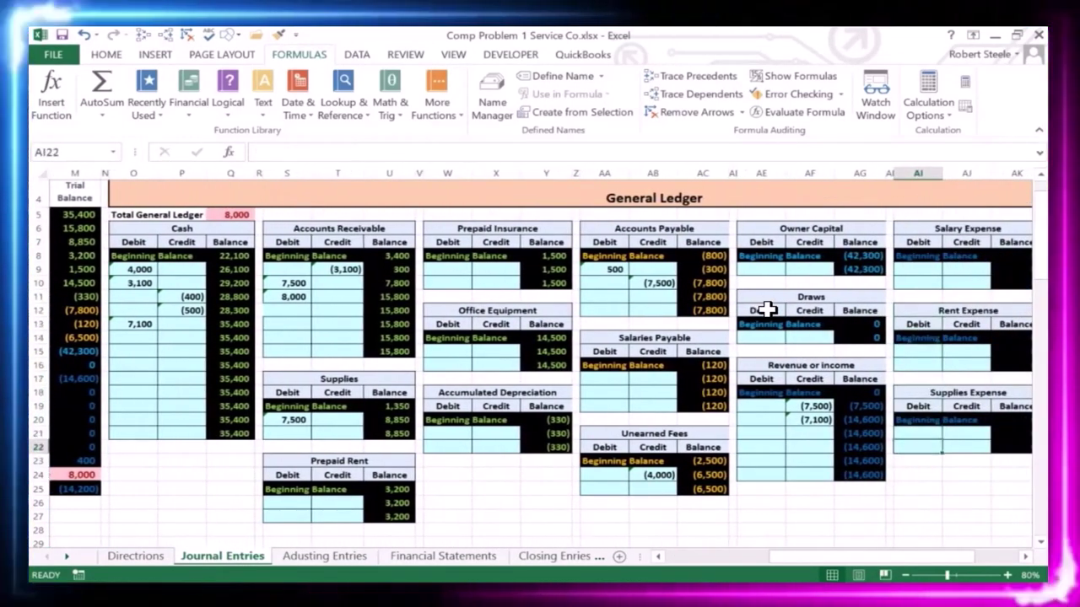
{"action": "key", "text": "Left"}
{"action": "key", "text": "Left"}
{"action": "key", "text": "Left"}
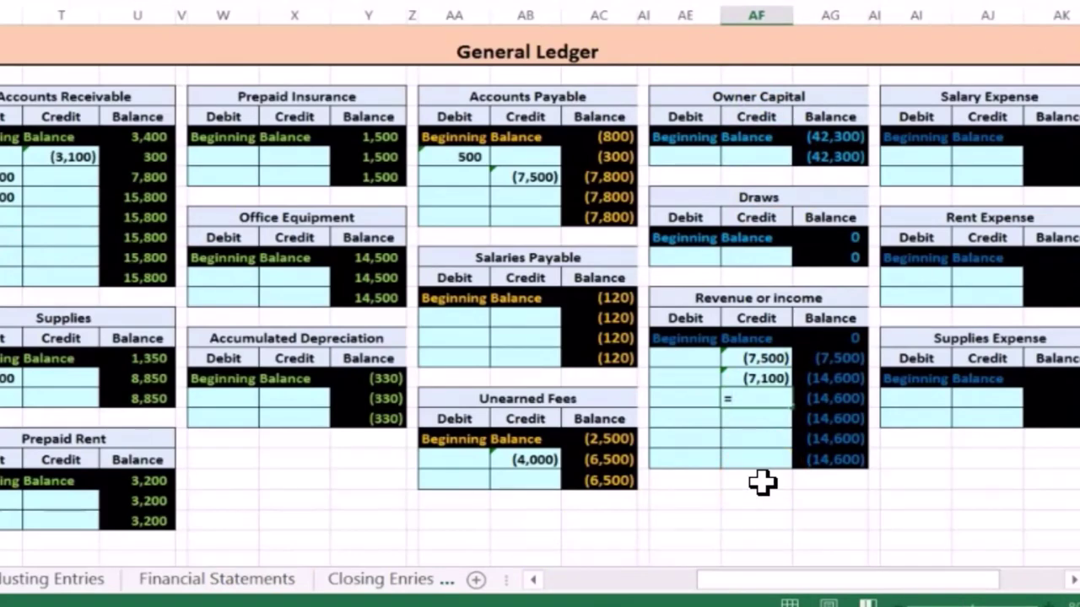
{"action": "key", "text": "Left"}
{"action": "key", "text": "Left"}
{"action": "key", "text": "Left"}
{"action": "key", "text": "Left"}
{"action": "key", "text": "Left"}
{"action": "key", "text": "Left"}
{"action": "key", "text": "Left"}
{"action": "key", "text": "Left"}
{"action": "key", "text": "Left"}
{"action": "key", "text": "Left"}
{"action": "key", "text": "Left"}
{"action": "key", "text": "Left"}
{"action": "key", "text": "Left"}
{"action": "key", "text": "Left"}
{"action": "key", "text": "Left"}
{"action": "key", "text": "Left"}
{"action": "key", "text": "Left"}
{"action": "key", "text": "Left"}
{"action": "key", "text": "Left"}
{"action": "key", "text": "Left"}
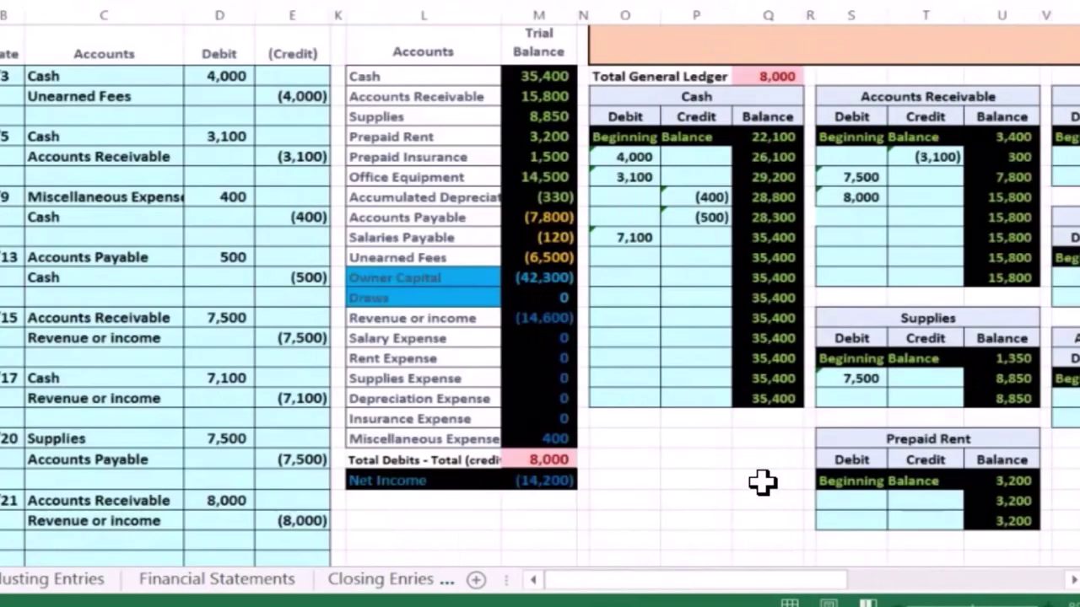
{"action": "key", "text": "Left"}
{"action": "key", "text": "Down"}
{"action": "key", "text": "Down"}
{"action": "key", "text": "Down"}
{"action": "key", "text": "Down"}
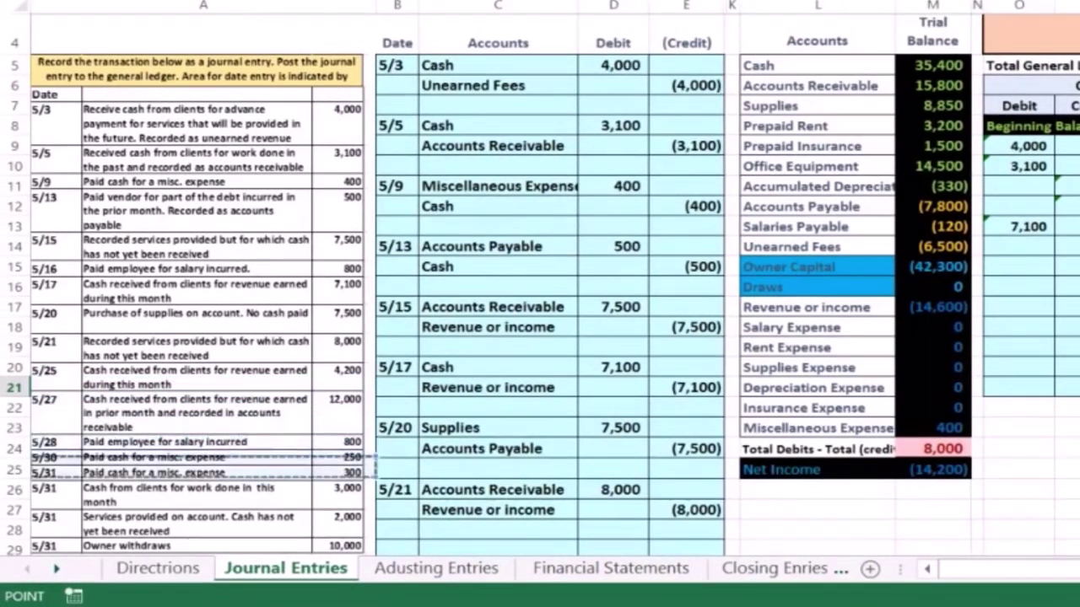
{"action": "key", "text": "Down"}
{"action": "key", "text": "Down"}
{"action": "key", "text": "Down"}
{"action": "key", "text": "Down"}
{"action": "key", "text": "Right"}
{"action": "key", "text": "Right"}
{"action": "key", "text": "Right"}
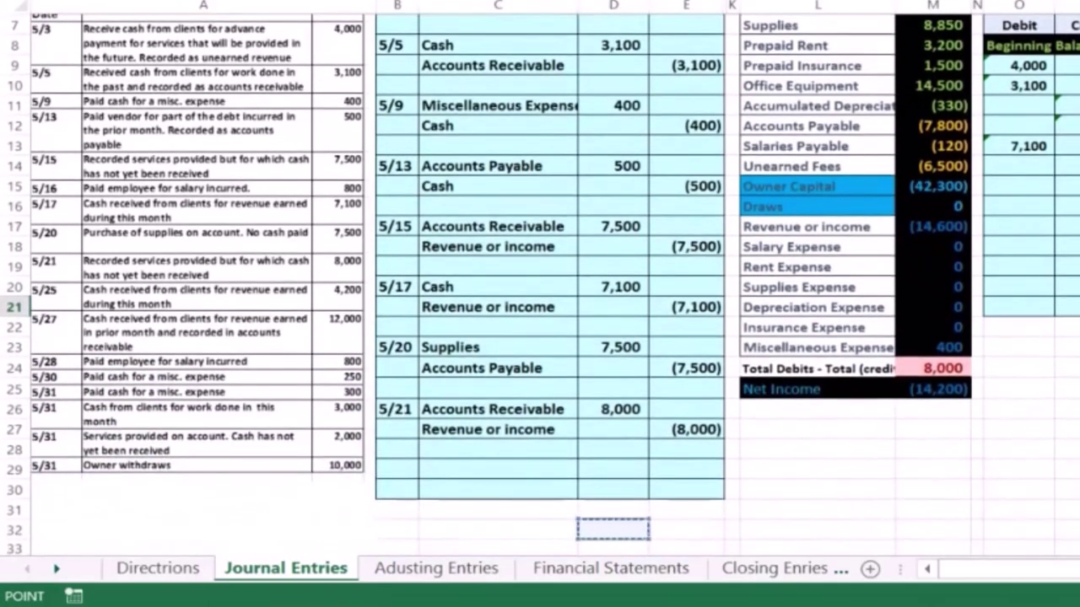
{"action": "key", "text": "Up"}
{"action": "key", "text": "Up"}
{"action": "key", "text": "Up"}
{"action": "key", "text": "Up"}
{"action": "key", "text": "Right"}
{"action": "key", "text": "Up"}
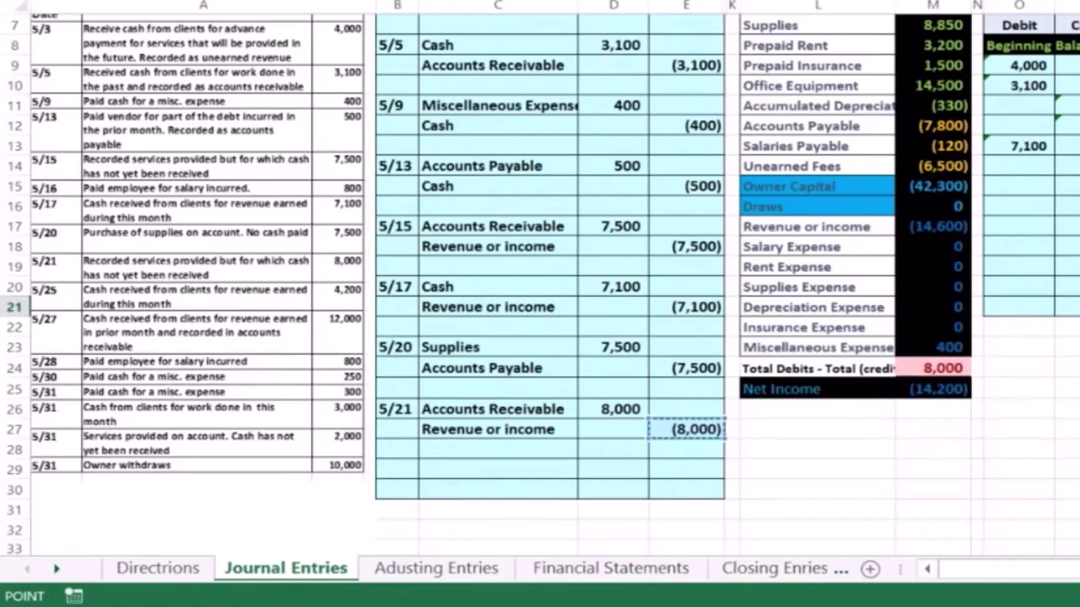
{"action": "key", "text": "Return"}
Step: Review the credits and running balance in the Revenue or income ledger, and compare them with the trial balance
{"action": "key", "text": "Right"}
{"action": "key", "text": "Right"}
{"action": "key", "text": "Right"}
{"action": "key", "text": "Right"}
{"action": "key", "text": "Right"}
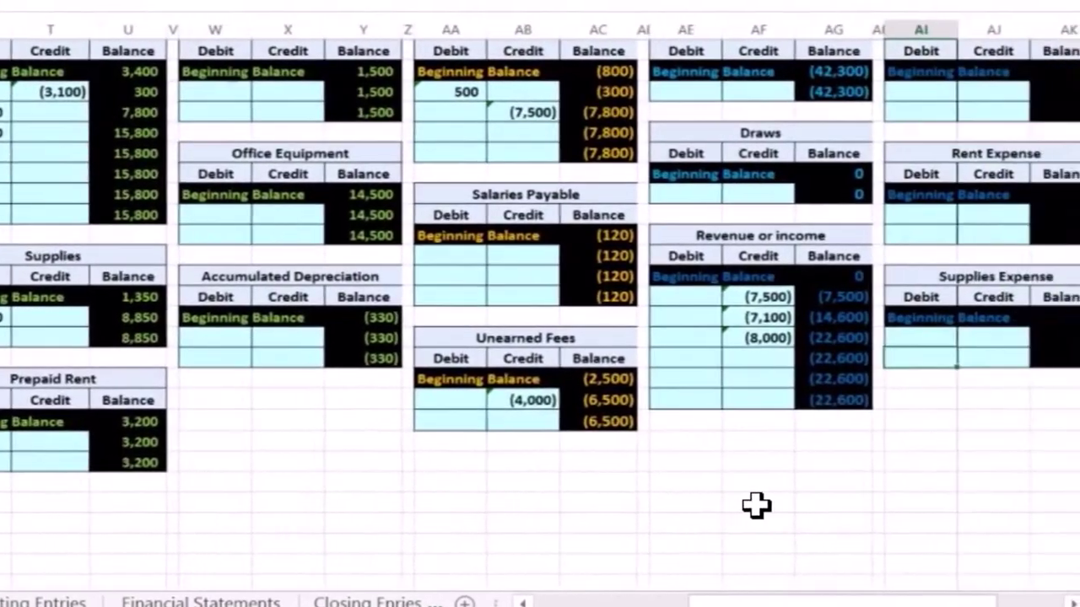
{"action": "left_click_drag", "start_coordinate": [677, 295], "coordinate": [673, 337]}
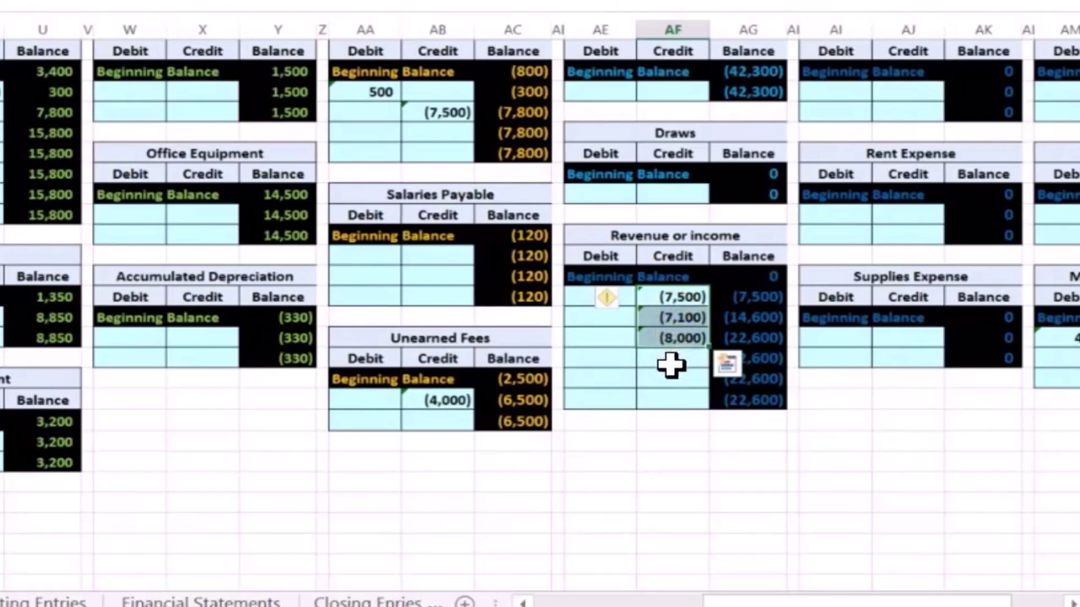
{"action": "left_click", "coordinate": [764, 338]}
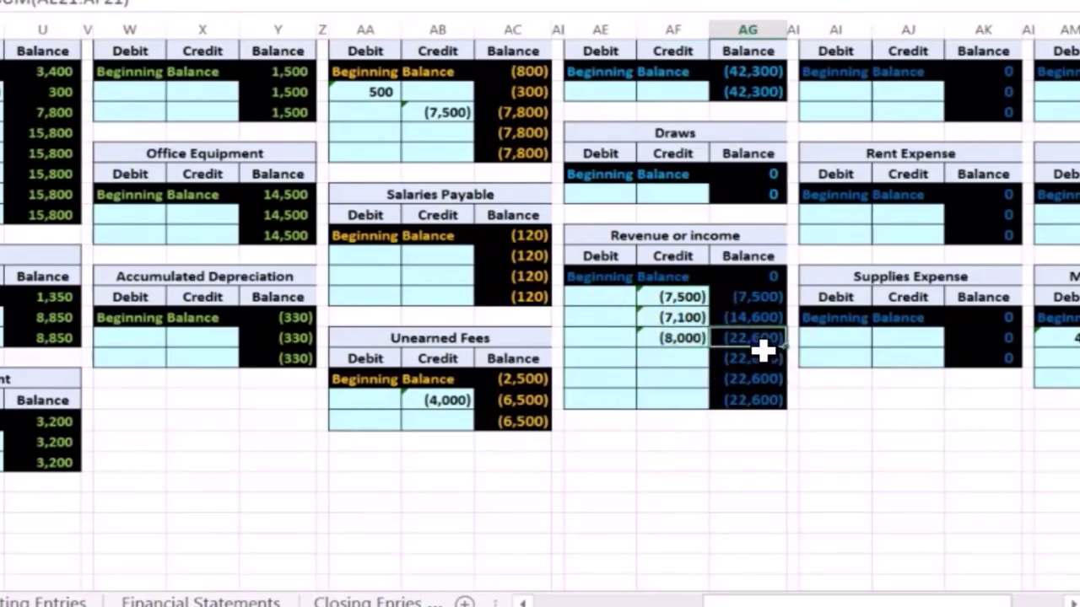
{"action": "key", "text": "Left"}
{"action": "key", "text": "Left"}
{"action": "key", "text": "Left"}
{"action": "key", "text": "Left"}
{"action": "key", "text": "Left"}
{"action": "key", "text": "Left"}
{"action": "key", "text": "Left"}
{"action": "key", "text": "Left"}
{"action": "key", "text": "Left"}
{"action": "key", "text": "Left"}
{"action": "key", "text": "Left"}
{"action": "key", "text": "Left"}
{"action": "key", "text": "Left"}
{"action": "key", "text": "Left"}
{"action": "key", "text": "Left"}
{"action": "key", "text": "Left"}
{"action": "key", "text": "Left"}
{"action": "key", "text": "Left"}
{"action": "key", "text": "Left"}
{"action": "key", "text": "Left"}
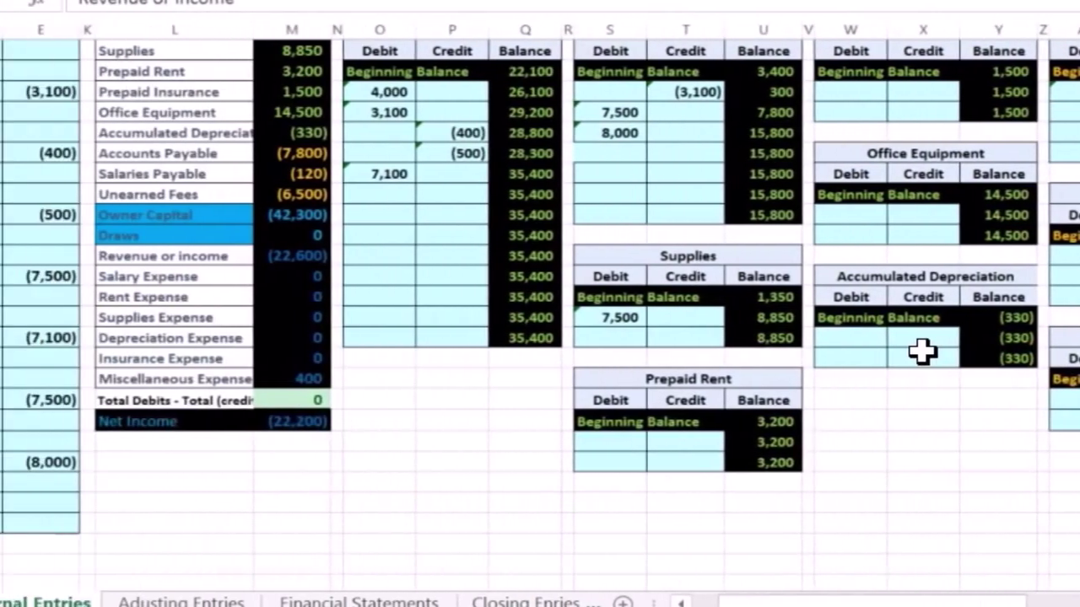
Step: Examine the trial balance's debit-credit difference and net income, along with the revenue and expense balances that make it up
{"action": "key", "text": "Left"}
{"action": "key", "text": "Left"}
{"action": "key", "text": "Left"}
{"action": "key", "text": "Left"}
{"action": "key", "text": "Left"}
{"action": "key", "text": "Right"}
{"action": "key", "text": "Down"}
{"action": "key", "text": "Down"}
{"action": "key", "text": "Down"}
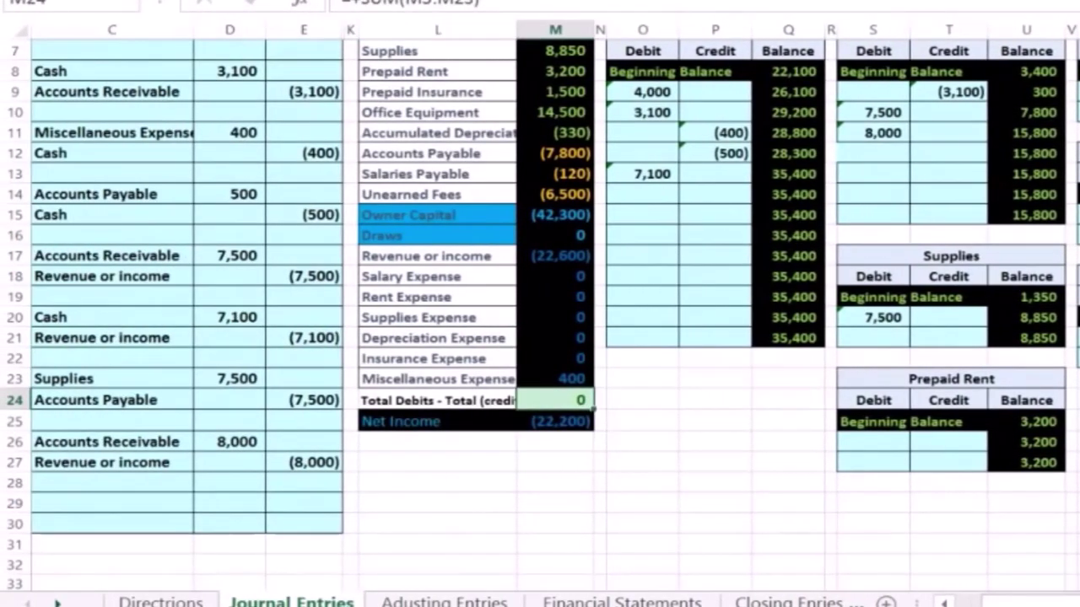
{"action": "key", "text": "Down"}
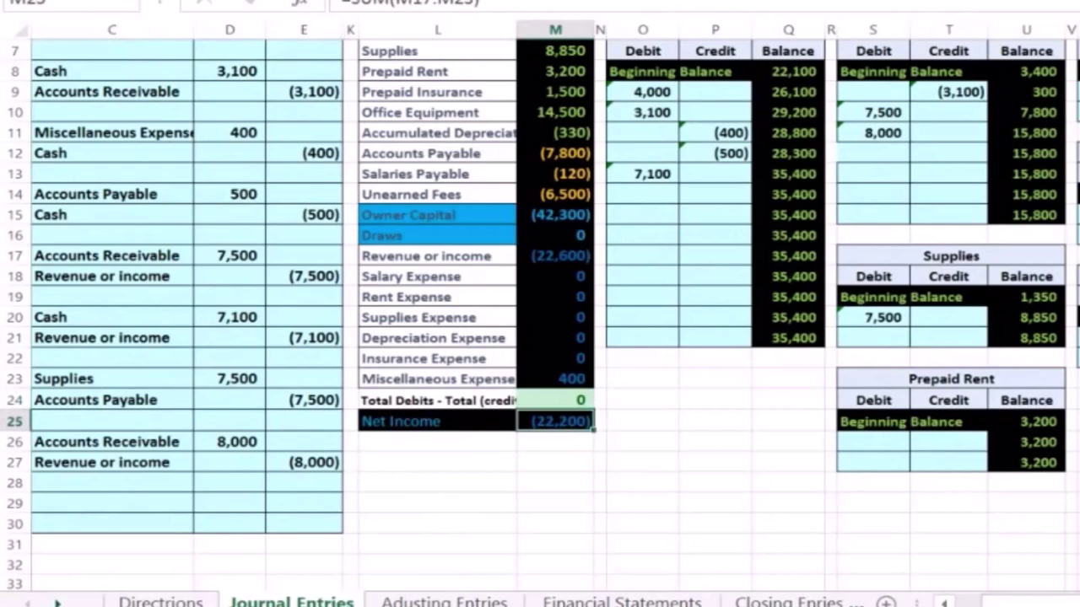
{"action": "left_click_drag", "start_coordinate": [569, 253], "coordinate": [569, 379]}
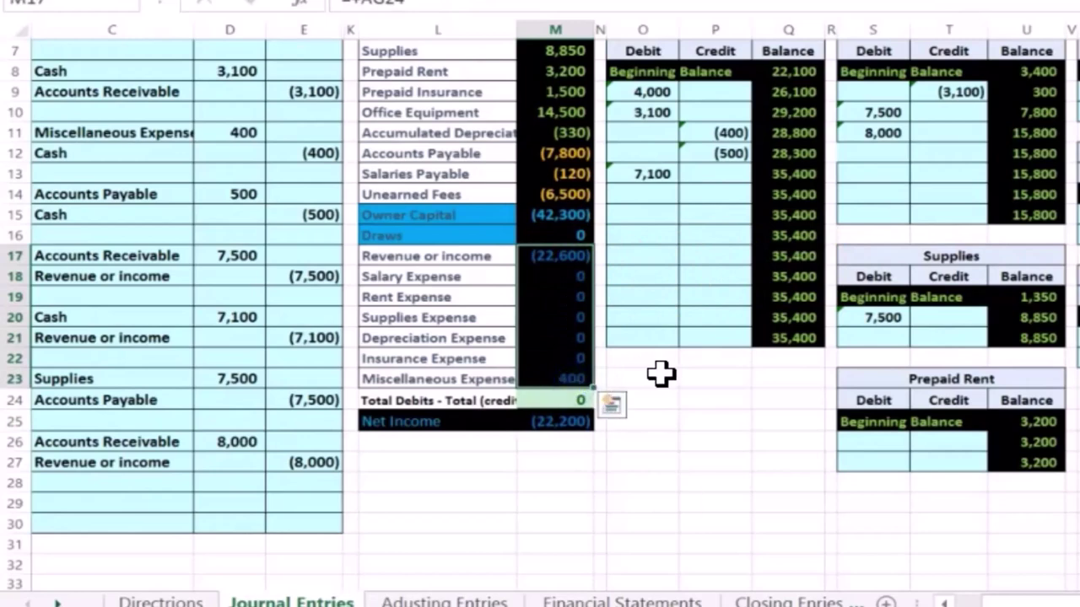
Step: Start the next journal entry below the 5/21 entry by entering the date 5/25 in cell B29
{"action": "key", "text": "Left"}
{"action": "key", "text": "Left"}
{"action": "key", "text": "Left"}
{"action": "key", "text": "Left"}
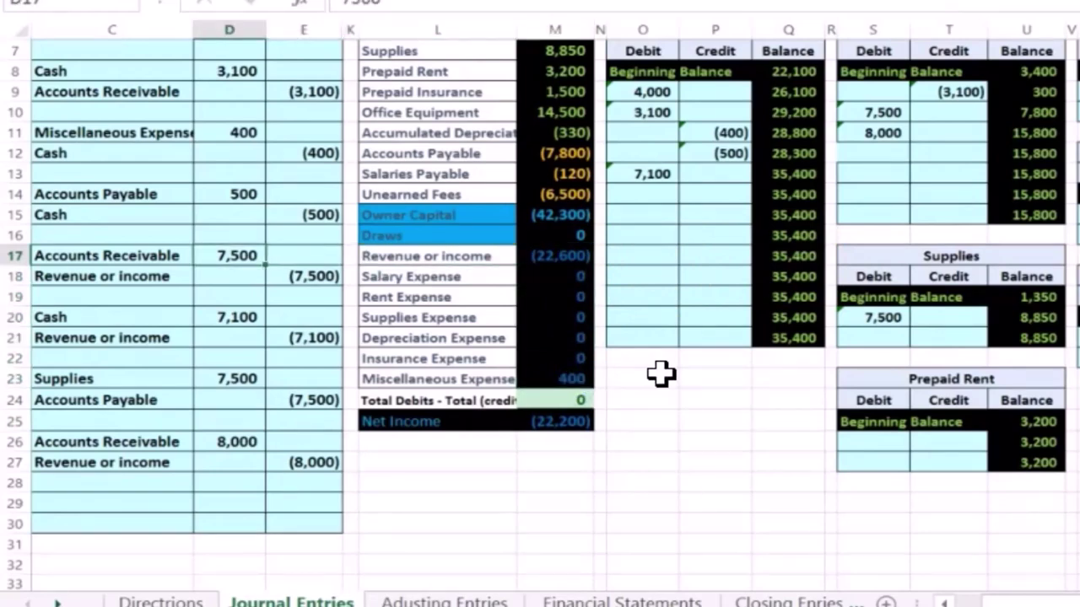
{"action": "key", "text": "Left"}
{"action": "key", "text": "Left"}
{"action": "key", "text": "Left"}
{"action": "key", "text": "Down"}
{"action": "key", "text": "Down"}
{"action": "key", "text": "Down"}
{"action": "key", "text": "Down"}
{"action": "key", "text": "Down"}
{"action": "key", "text": "Down"}
{"action": "key", "text": "Down"}
{"action": "key", "text": "Down"}
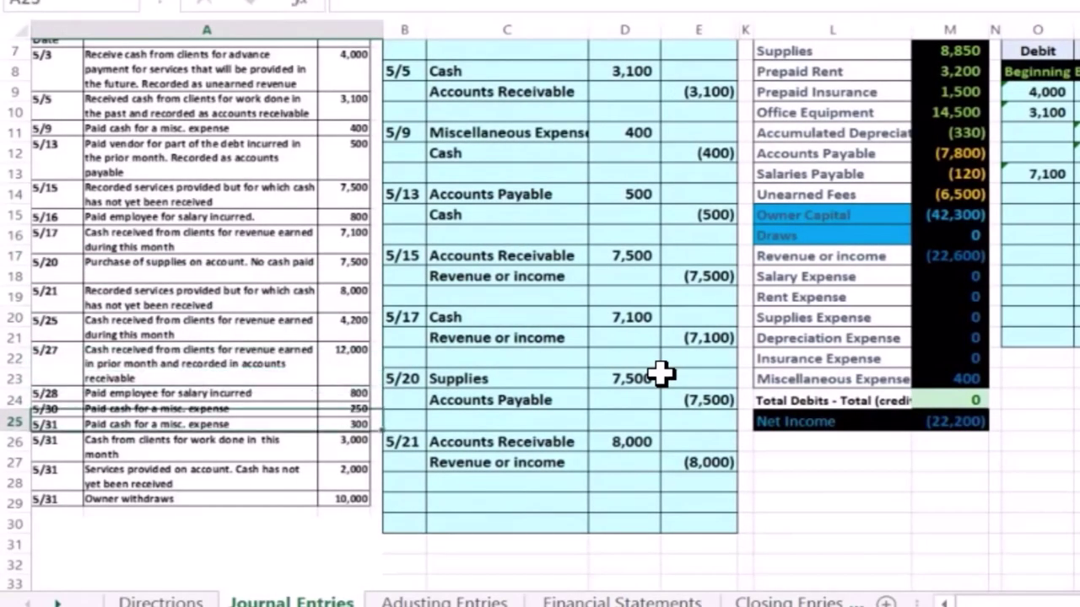
{"action": "key", "text": "Down"}
{"action": "key", "text": "Down"}
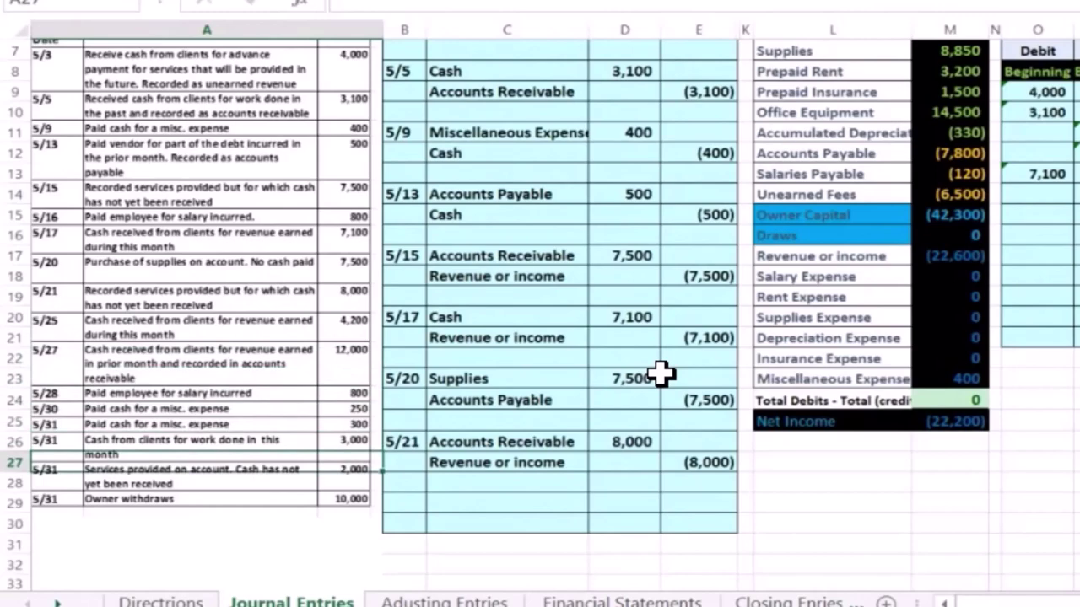
{"action": "key", "text": "Down"}
{"action": "key", "text": "Right"}
{"action": "key", "text": "Down"}
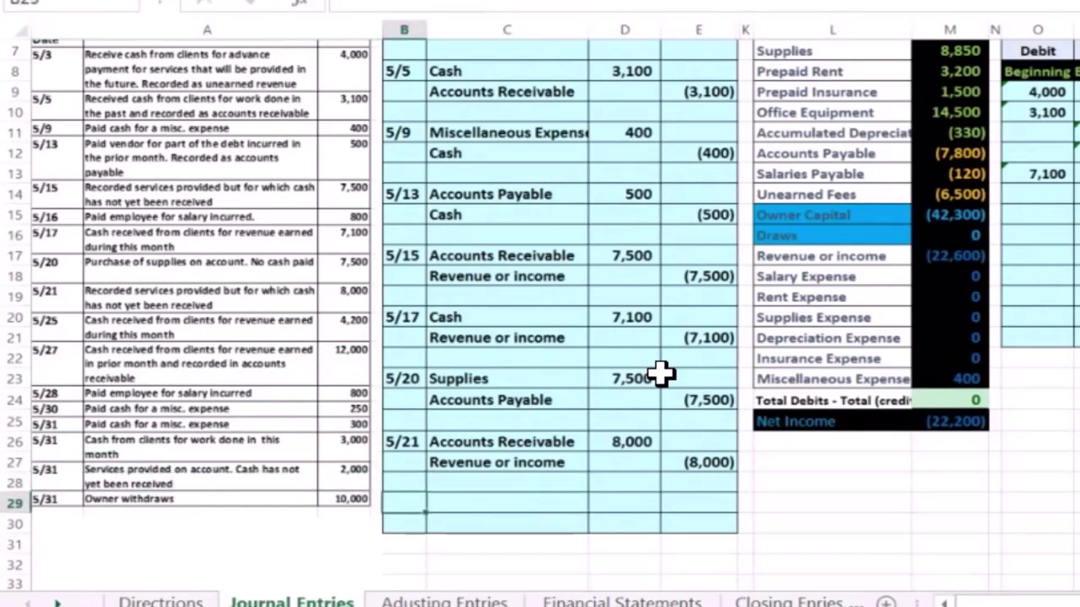
{"action": "type", "text": "5"}
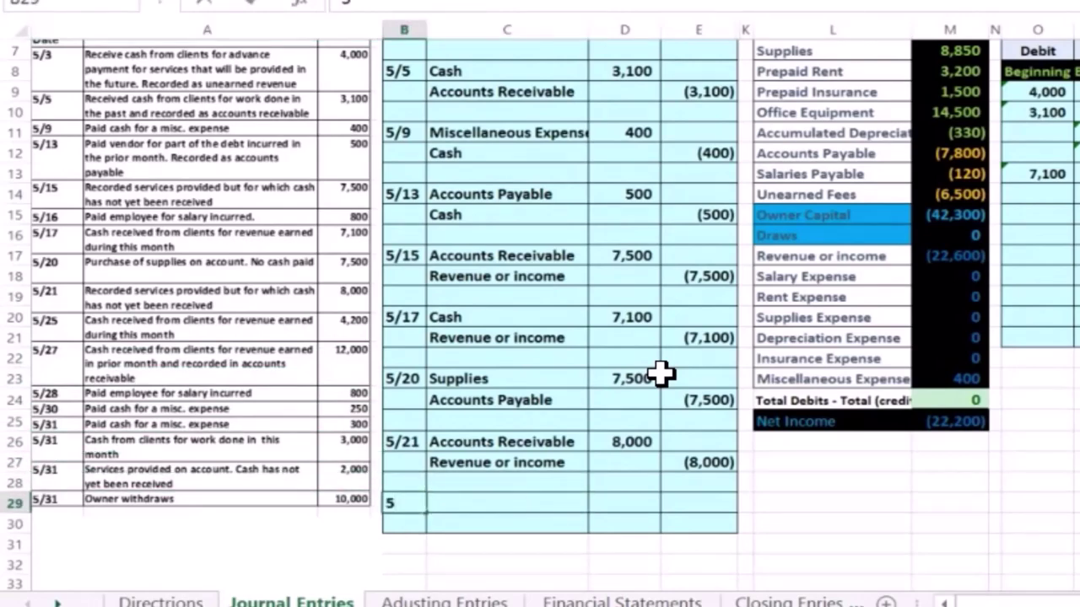
{"action": "type", "text": "/25"}
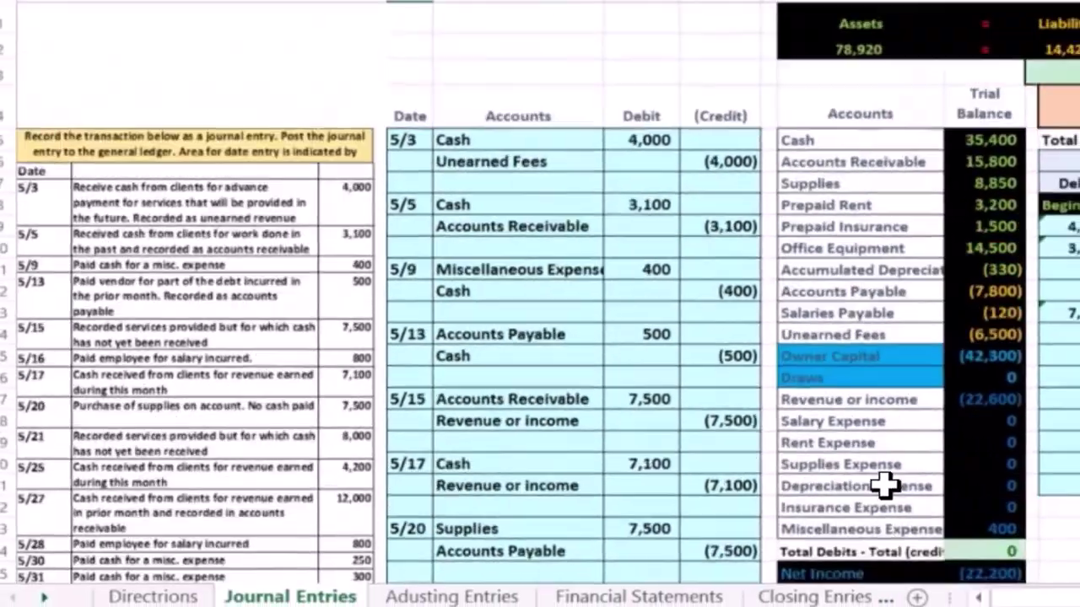
Step: Copy the Cash name from the trial balance into the 5/25 entry's debit line, cell C29, pasting values only
{"action": "left_click", "coordinate": [831, 368]}
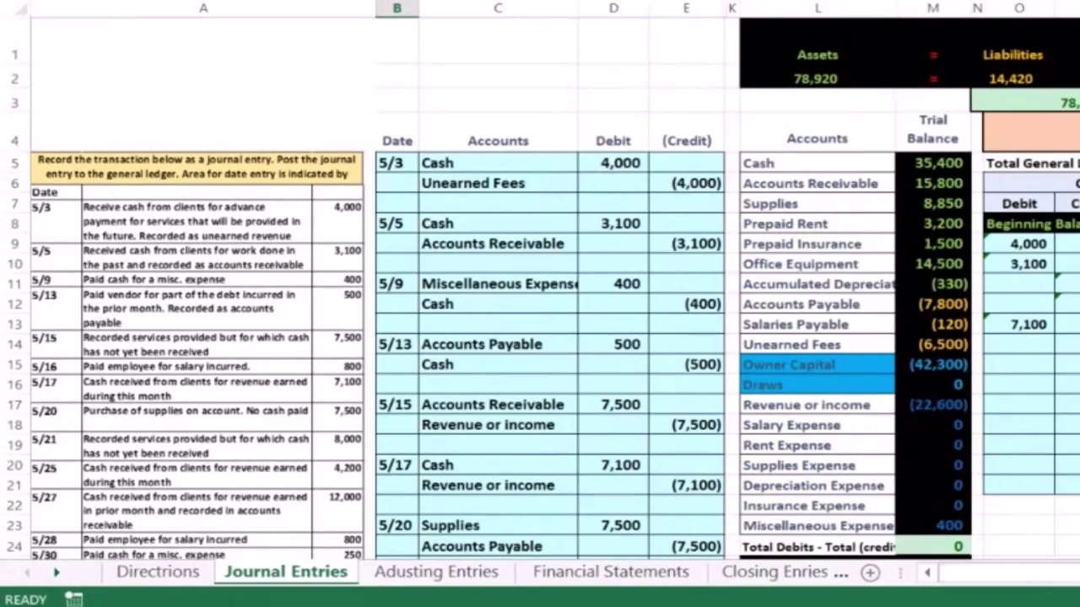
{"action": "scroll", "coordinate": [1061, 571], "scroll_direction": "up", "scroll_amount": 2}
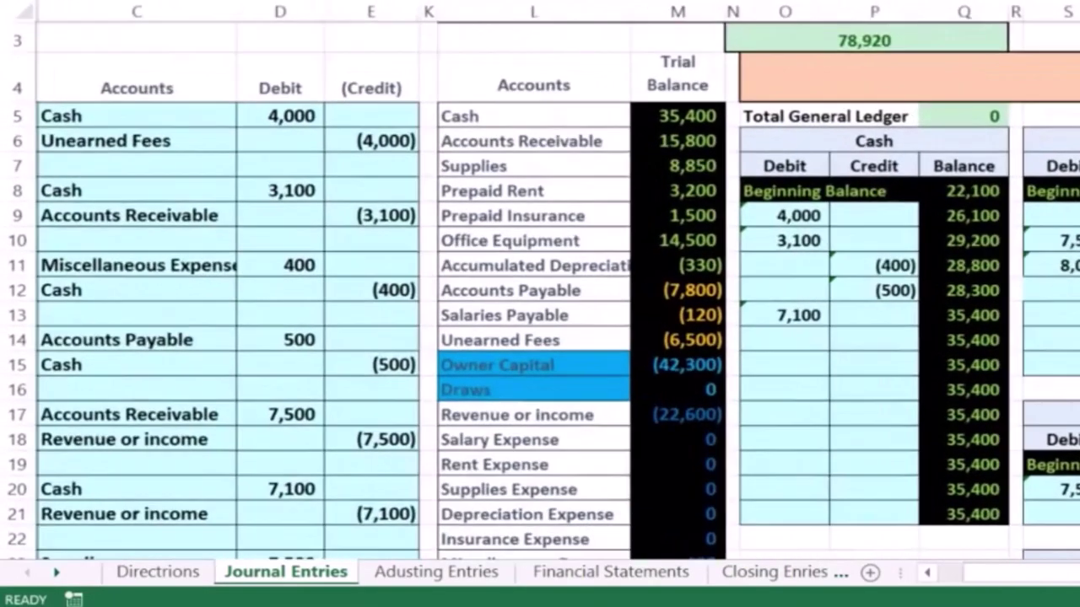
{"action": "left_click_drag", "start_coordinate": [1060, 571], "coordinate": [1025, 578]}
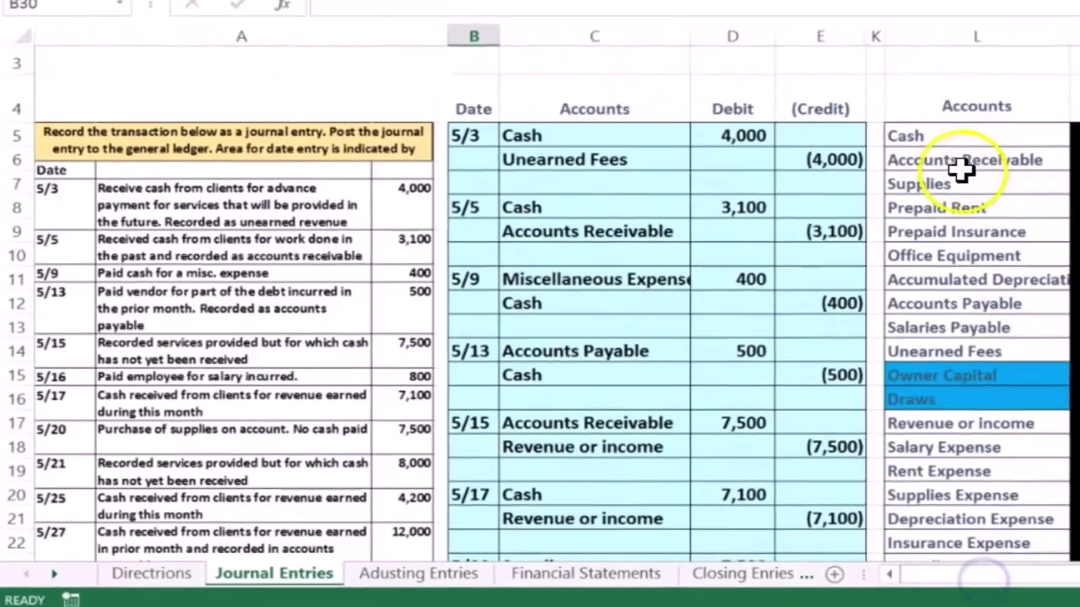
{"action": "left_click_drag", "start_coordinate": [870, 168], "coordinate": [1018, 173]}
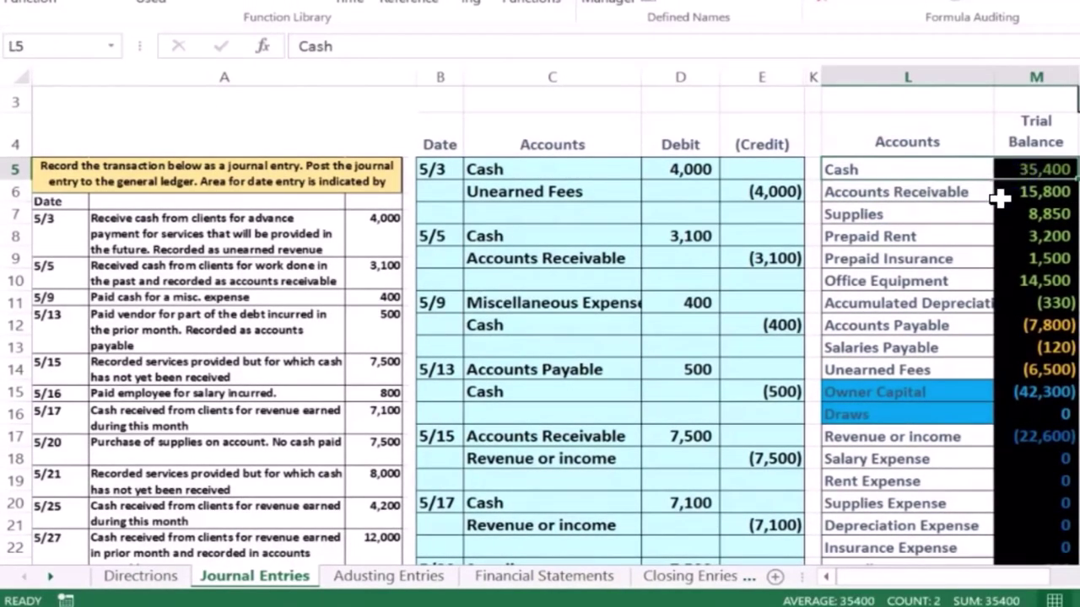
{"action": "left_click", "coordinate": [922, 172]}
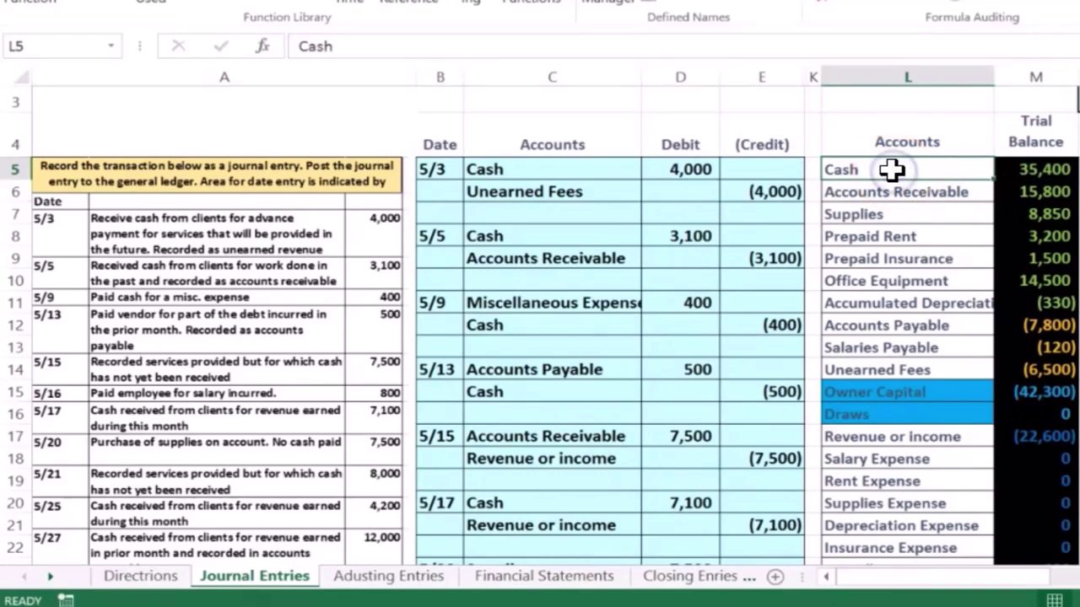
{"action": "right_click", "coordinate": [895, 169]}
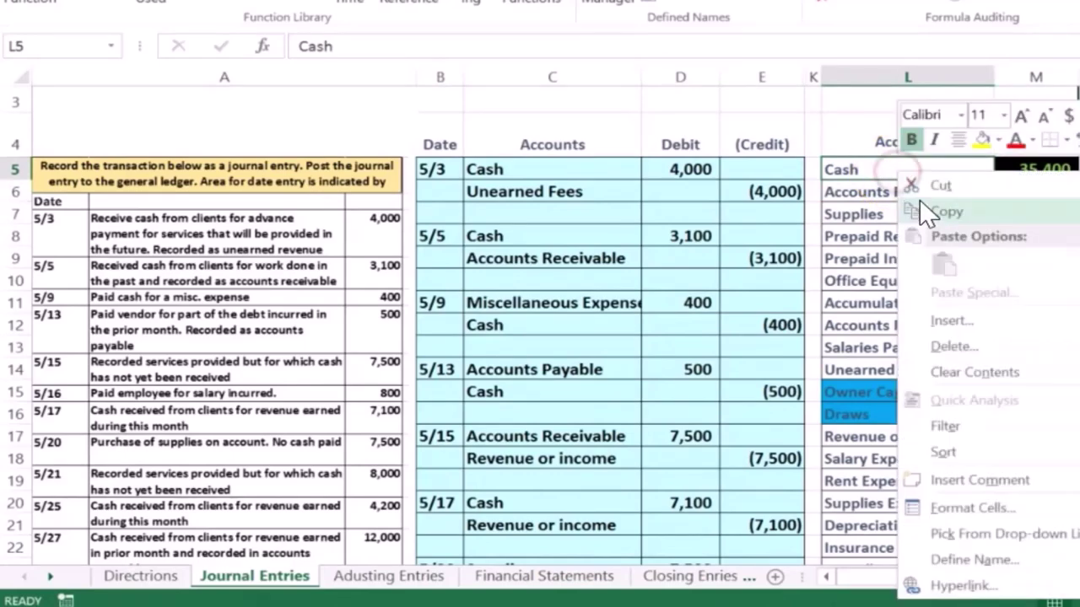
{"action": "left_click", "coordinate": [923, 210]}
{"action": "scroll", "coordinate": [559, 313], "scroll_direction": "down", "scroll_amount": 4}
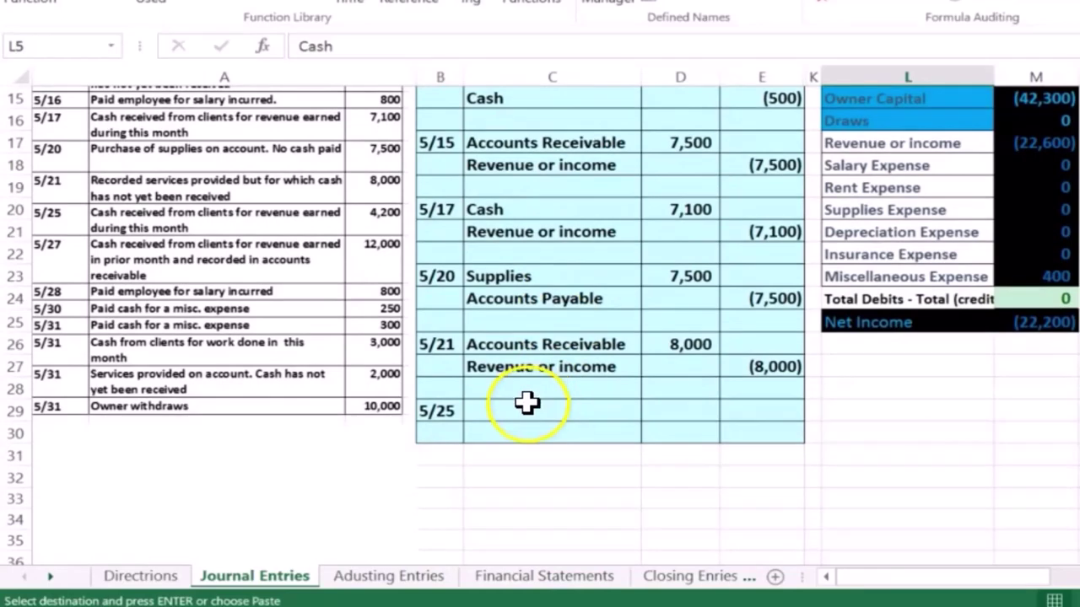
{"action": "left_click", "coordinate": [519, 406]}
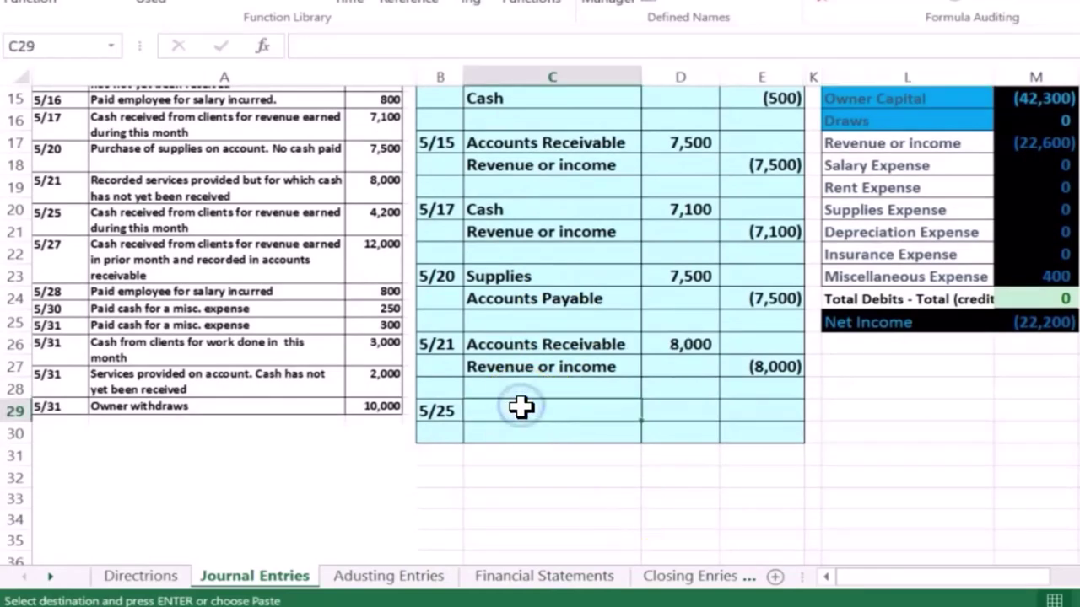
{"action": "right_click", "coordinate": [523, 410]}
{"action": "left_click", "coordinate": [602, 73]}
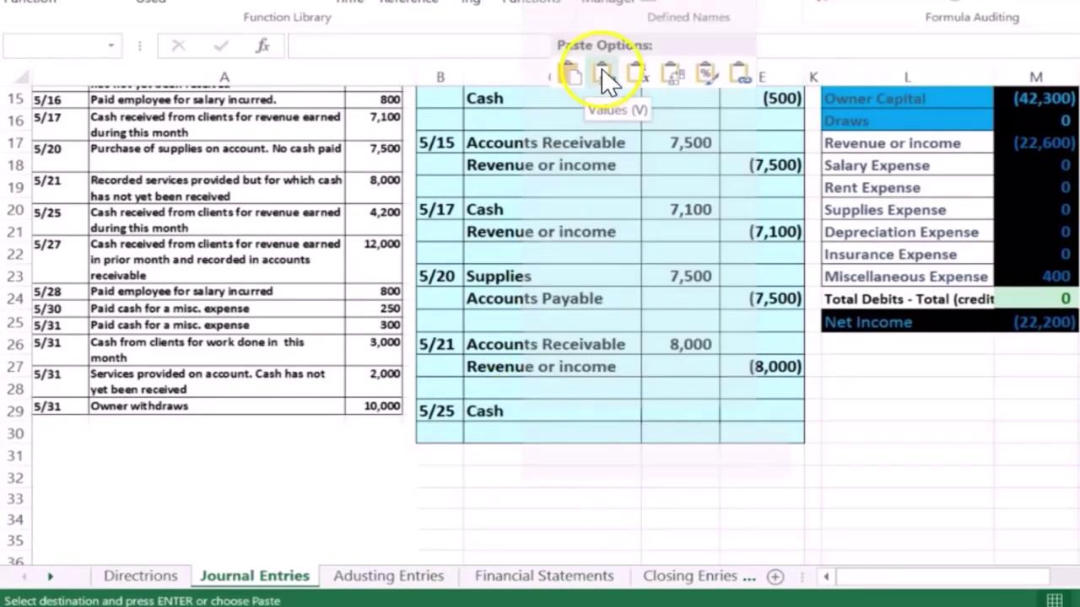
Step: Enter the 5/25 amounts: a debit of 4200 in D29 and a credit of -4200 in E30
{"action": "left_click", "coordinate": [685, 412]}
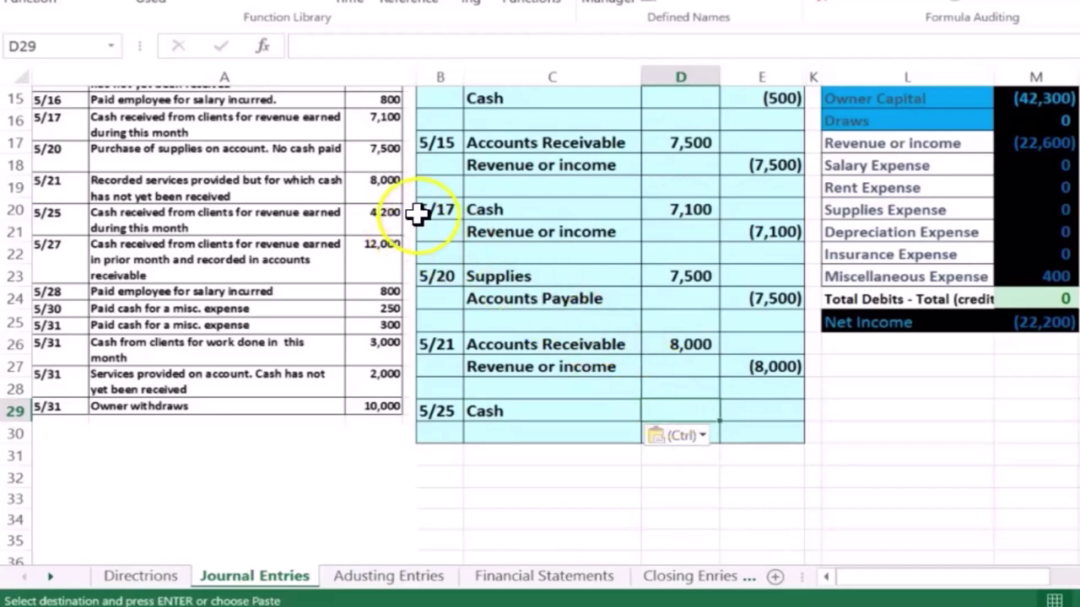
{"action": "type", "text": "4200"}
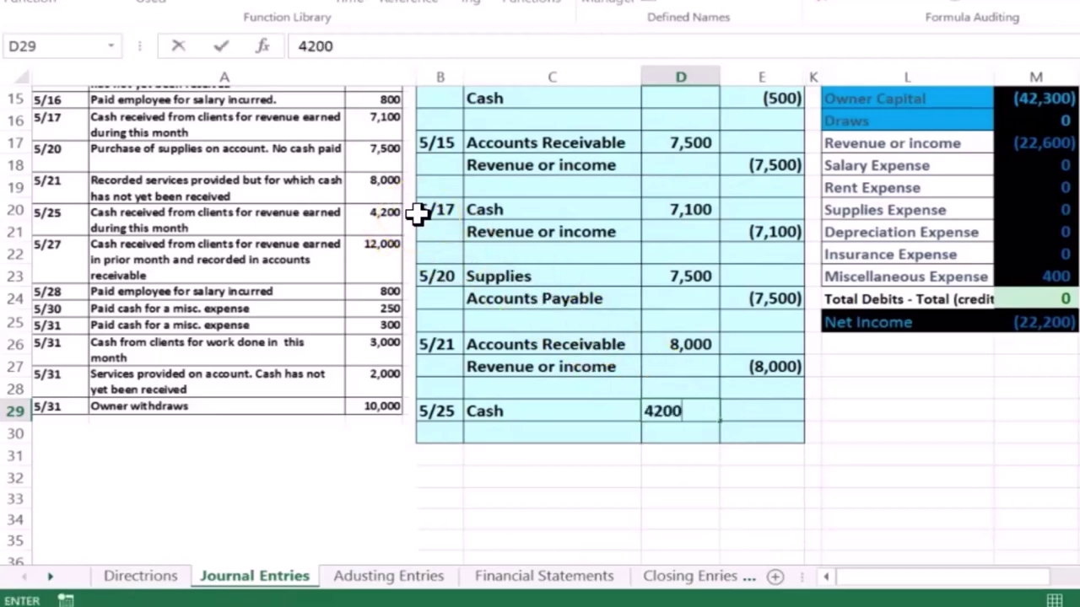
{"action": "key", "text": "Return"}
{"action": "key", "text": "Right"}
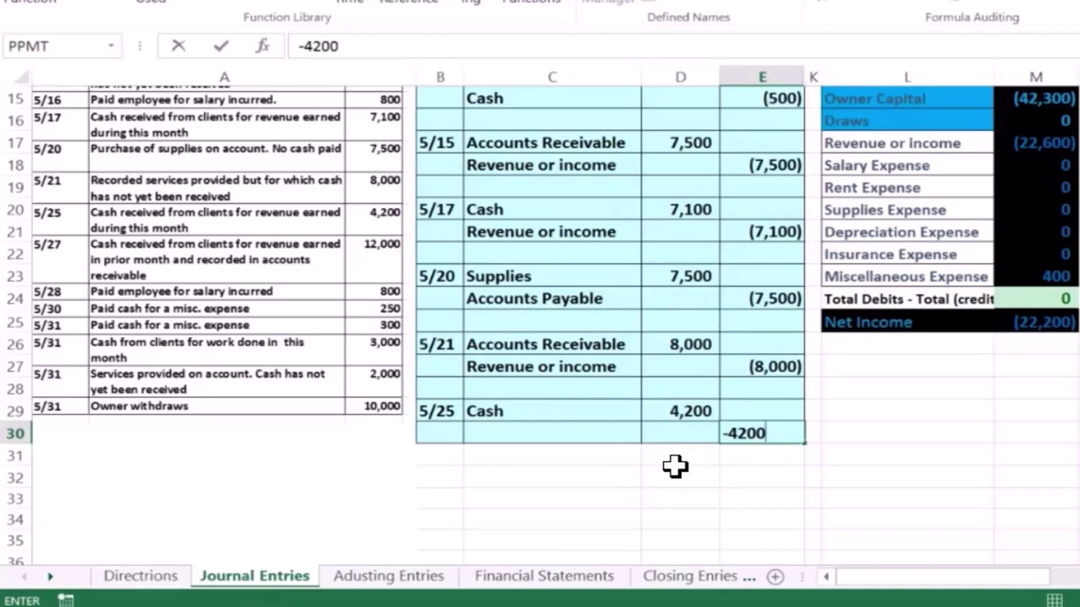
{"action": "key", "text": "Return"}
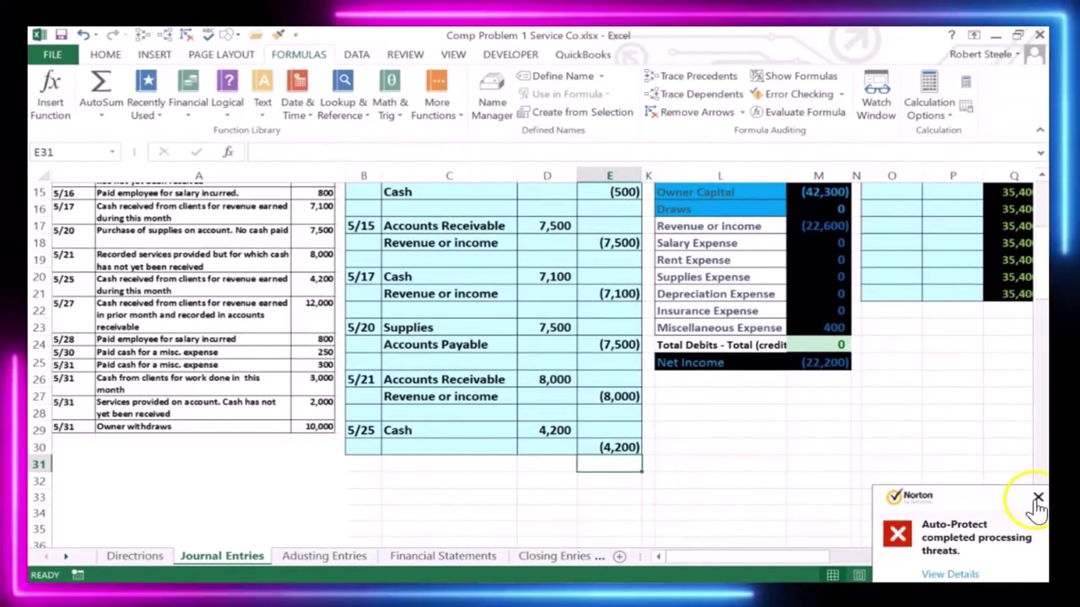
{"action": "left_click", "coordinate": [1038, 505]}
Step: Copy the Revenue or income name from the trial balance into the 5/25 entry's credit line, cell C30, pasting values only
{"action": "left_click", "coordinate": [472, 448]}
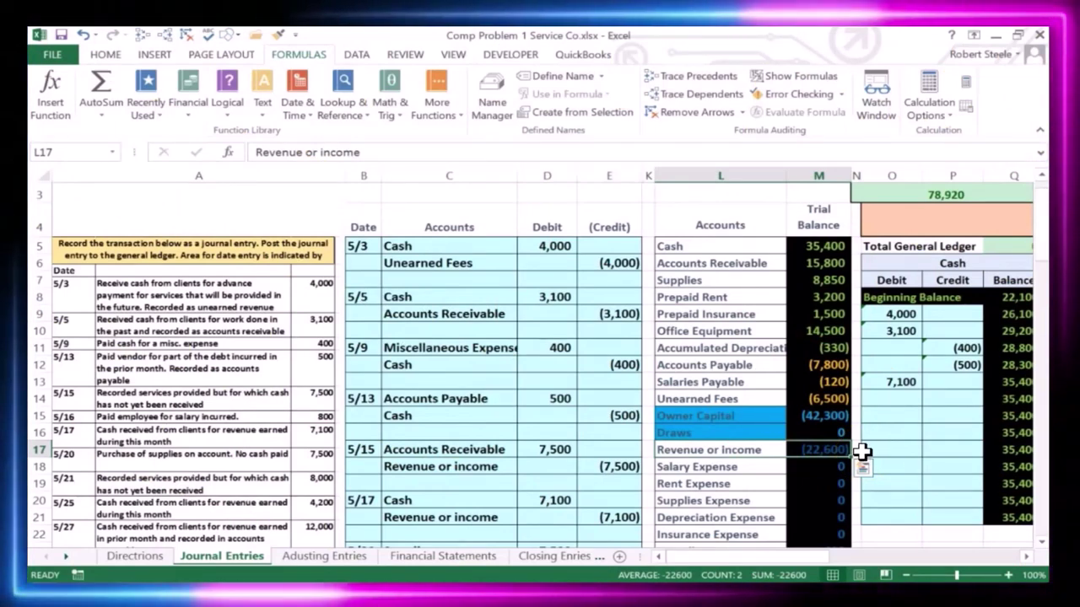
{"action": "left_click", "coordinate": [723, 447]}
{"action": "right_click", "coordinate": [725, 450]}
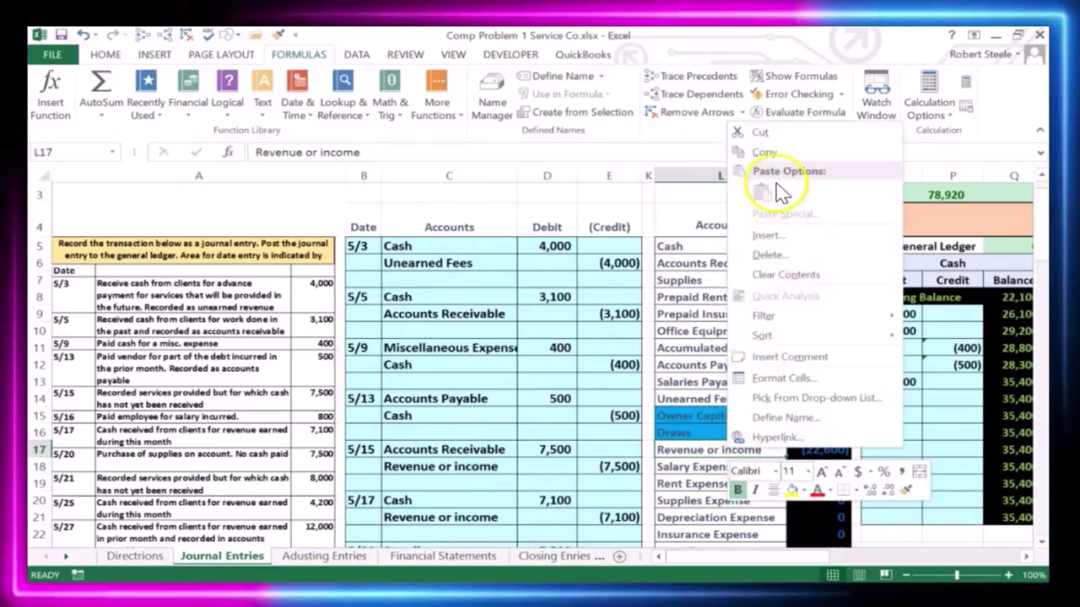
{"action": "left_click", "coordinate": [747, 153]}
{"action": "scroll", "coordinate": [631, 317], "scroll_direction": "down", "scroll_amount": 3}
{"action": "scroll", "coordinate": [632, 316], "scroll_direction": "down", "scroll_amount": 1}
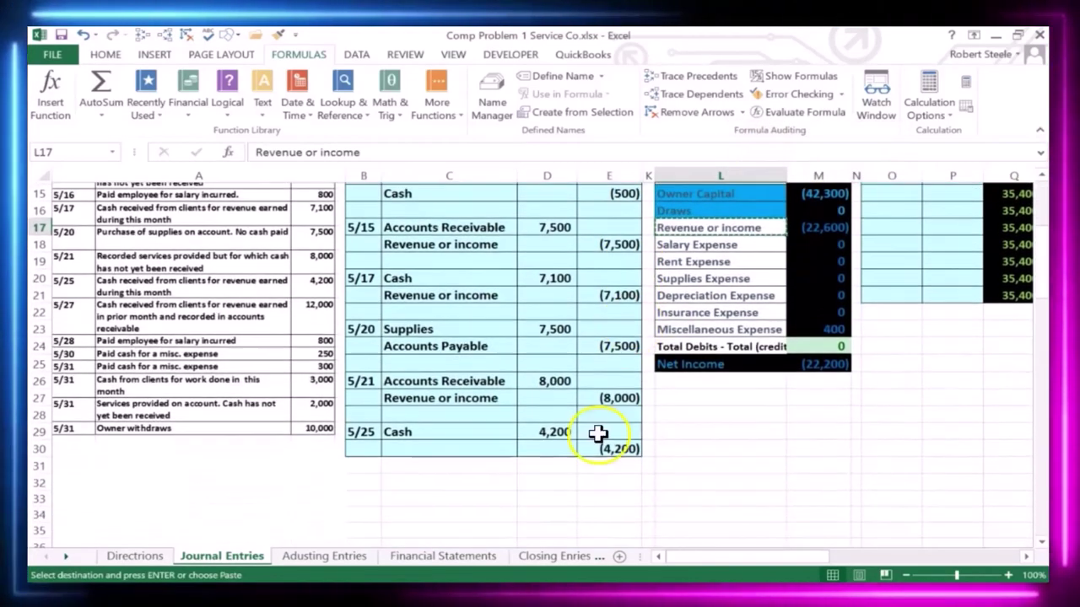
{"action": "left_click", "coordinate": [405, 446]}
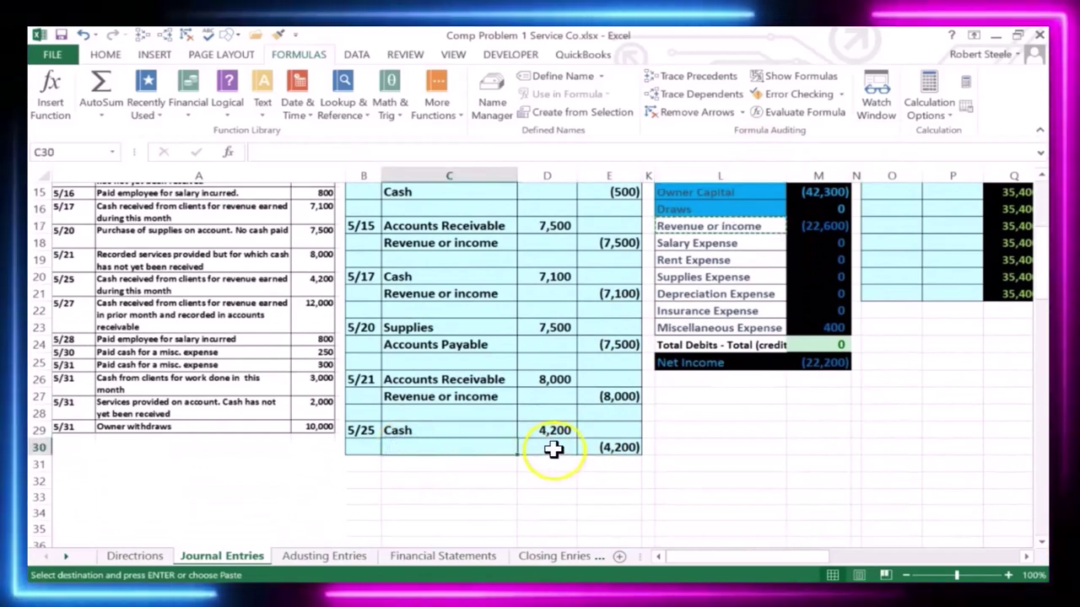
{"action": "right_click", "coordinate": [472, 447]}
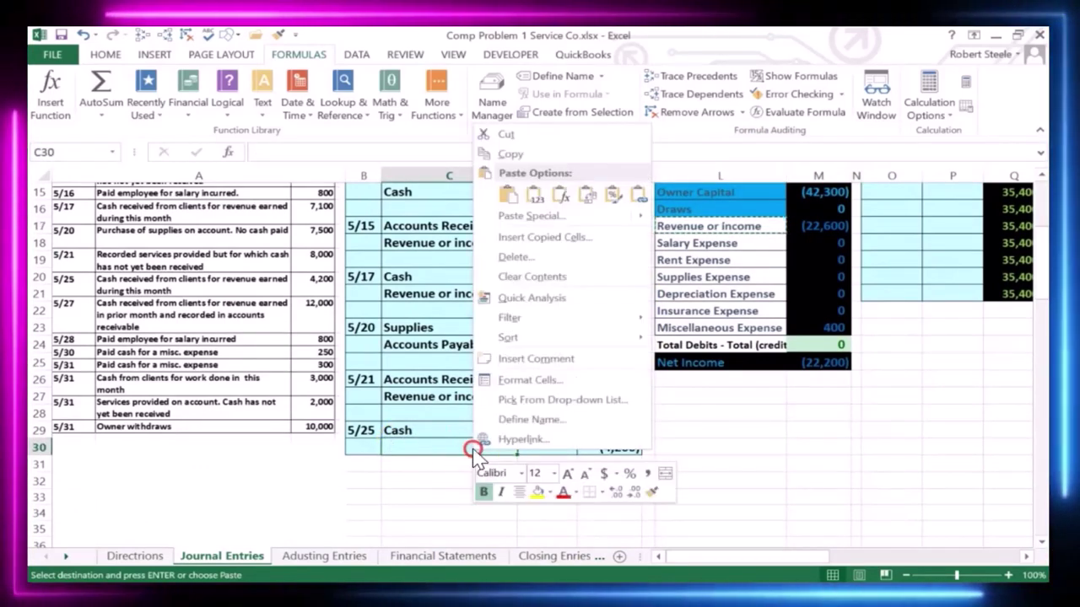
{"action": "left_click", "coordinate": [535, 198]}
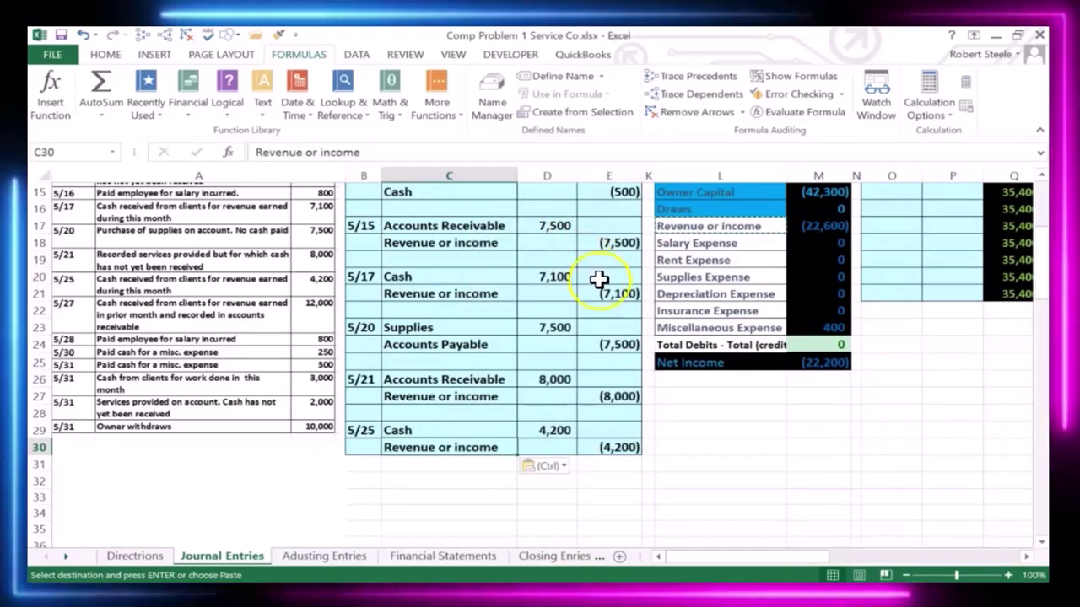
Step: Post the 5/25 debit to the next empty debit cell of the Cash ledger with =D29
{"action": "left_click", "coordinate": [907, 576]}
{"action": "left_click", "coordinate": [907, 575]}
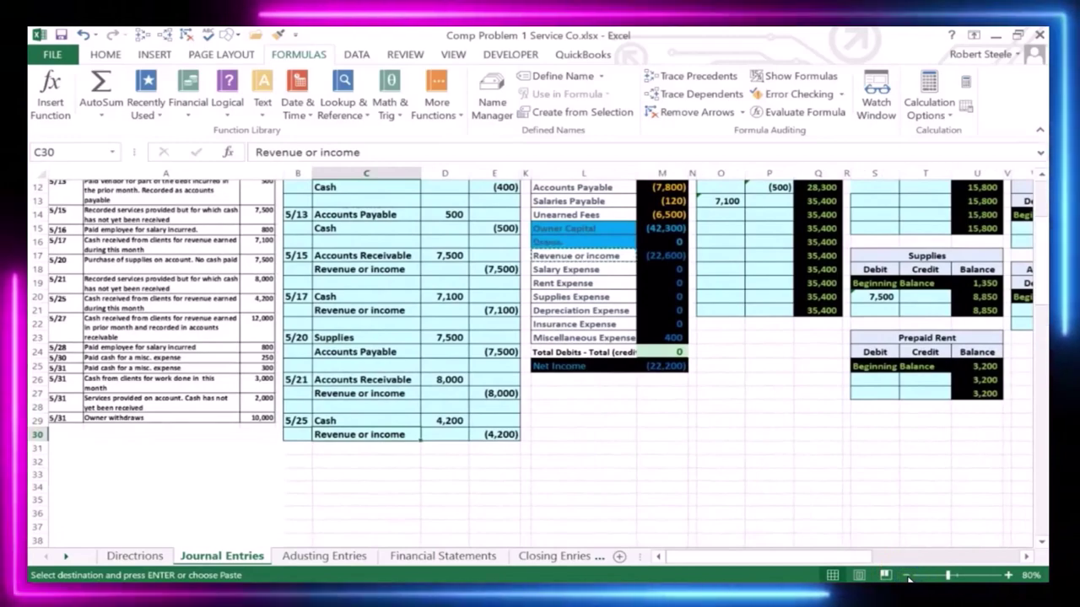
{"action": "scroll", "coordinate": [887, 451], "scroll_direction": "up", "scroll_amount": 3}
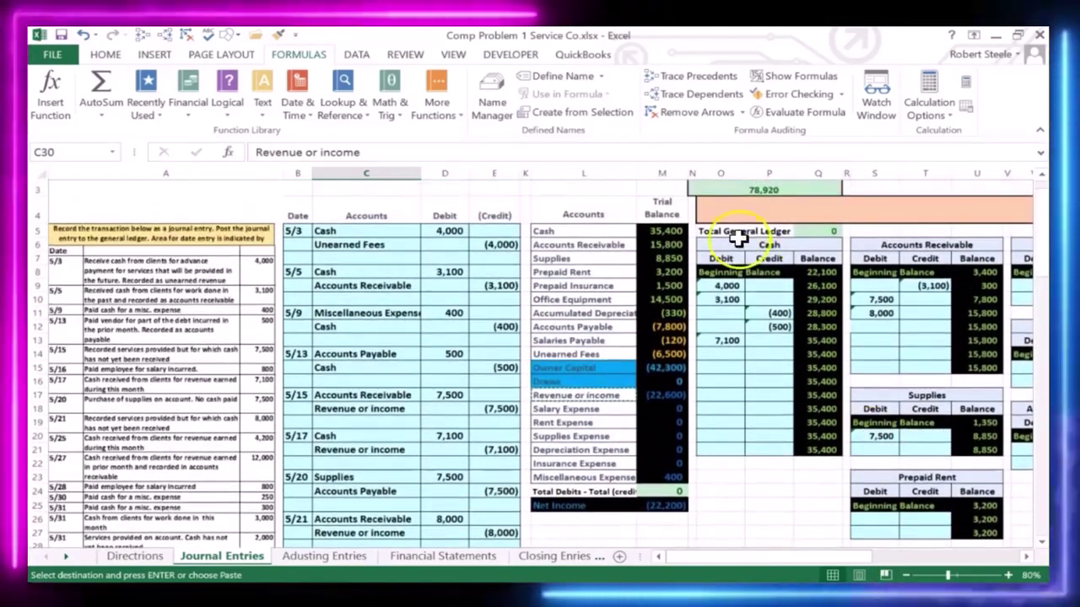
{"action": "scroll", "coordinate": [725, 224], "scroll_direction": "down", "scroll_amount": 1}
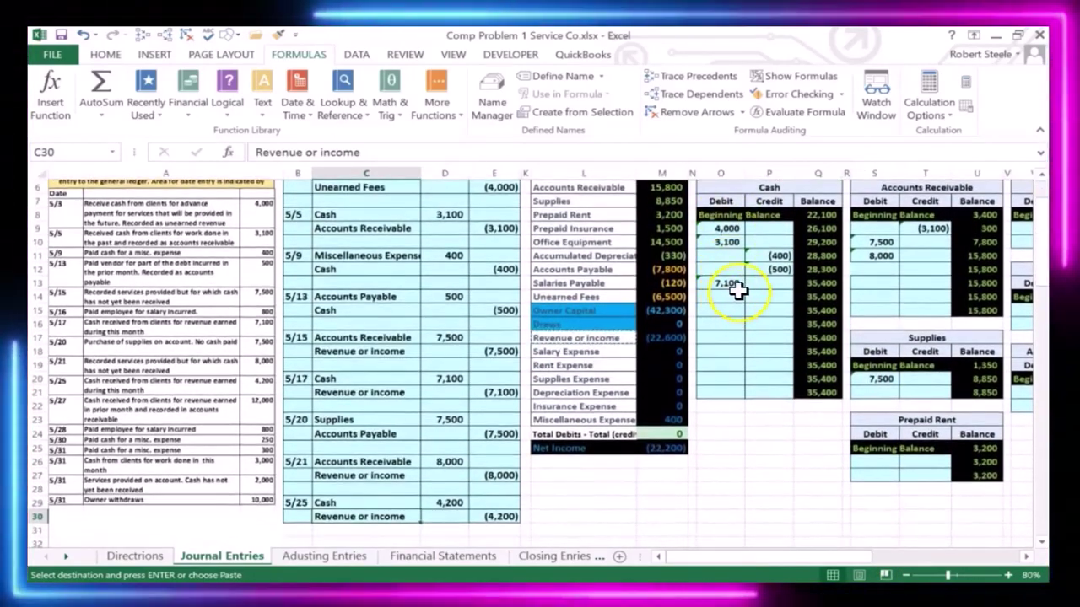
{"action": "left_click", "coordinate": [721, 295]}
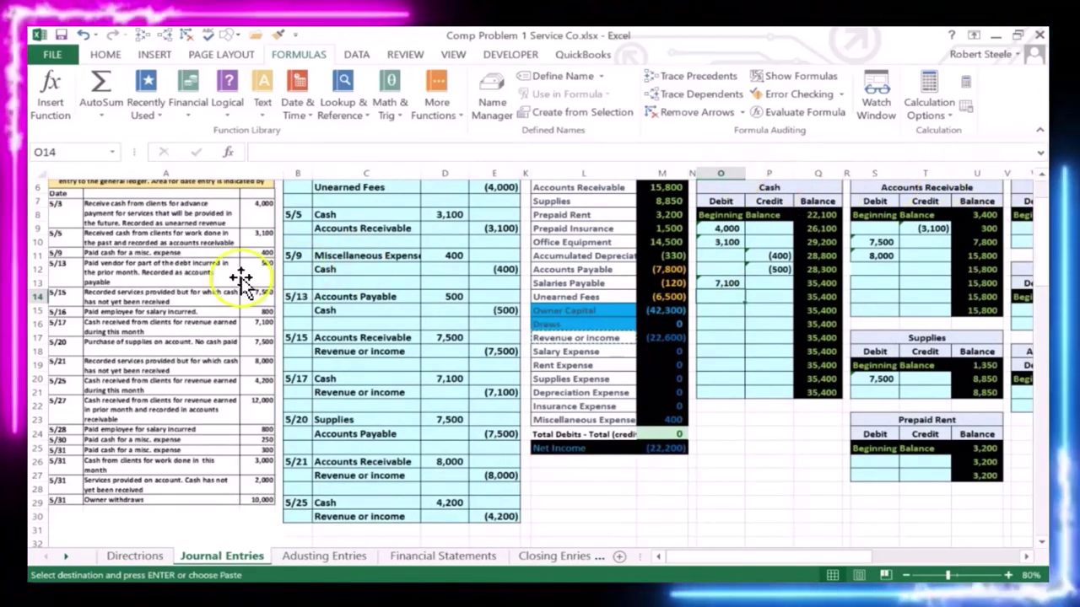
{"action": "type", "text": "="}
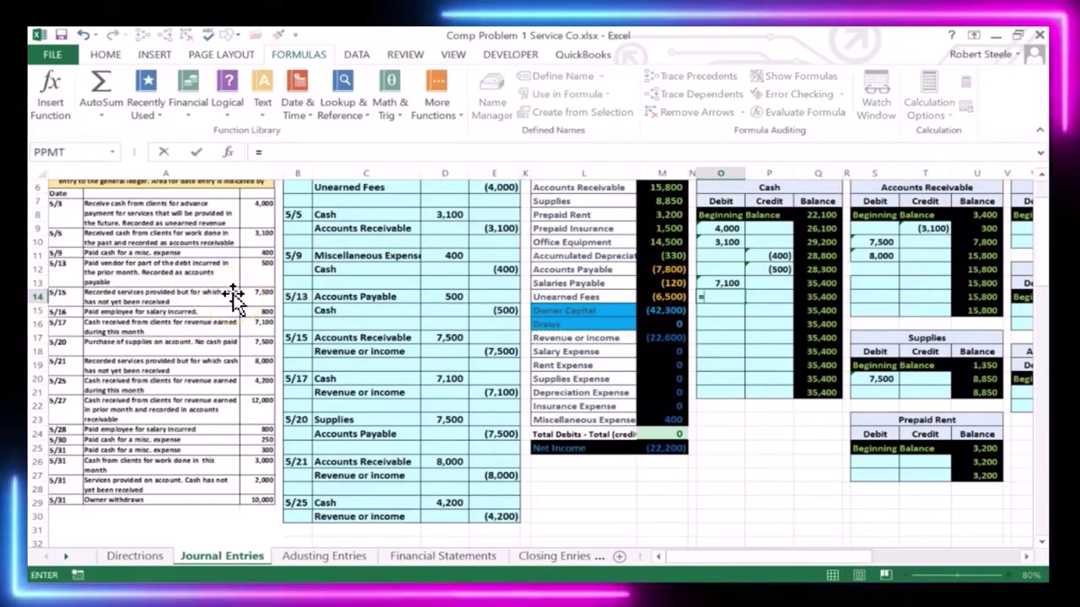
{"action": "left_click", "coordinate": [441, 503]}
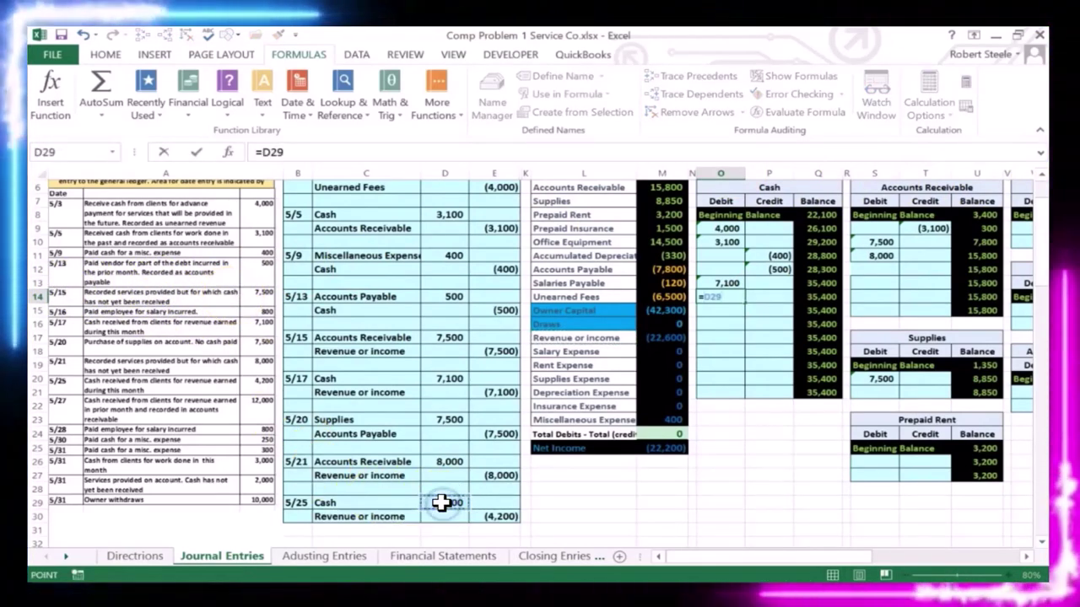
{"action": "key", "text": "Return"}
{"action": "key", "text": "Right"}
{"action": "key", "text": "Right"}
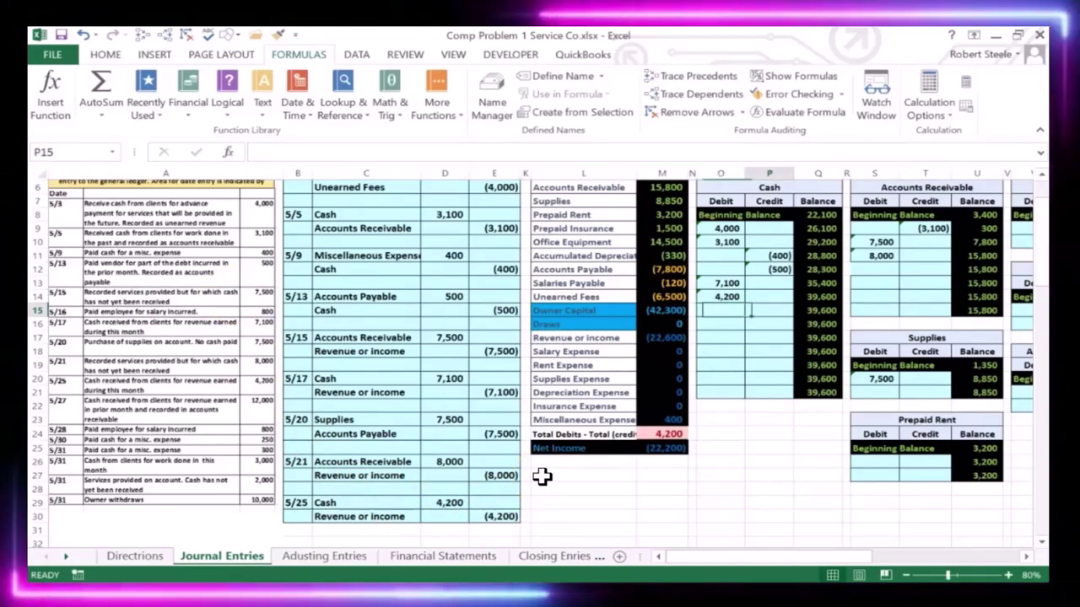
Step: Post the 5/25 credit to the next empty credit cell of the Revenue or income ledger, AF22, with =E30
{"action": "key", "text": "Up"}
{"action": "key", "text": "Up"}
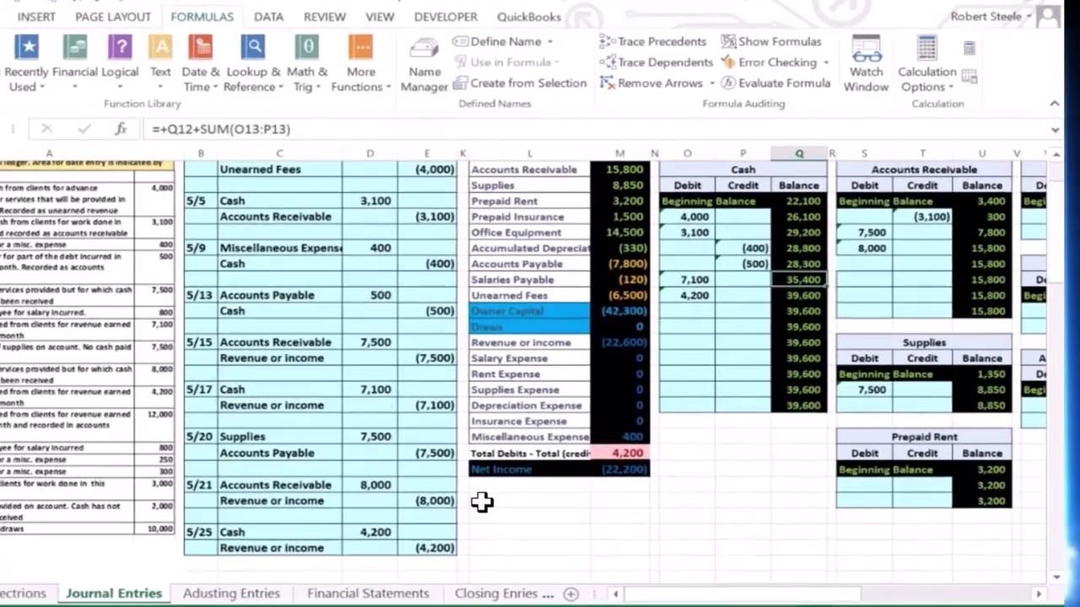
{"action": "key", "text": "Down"}
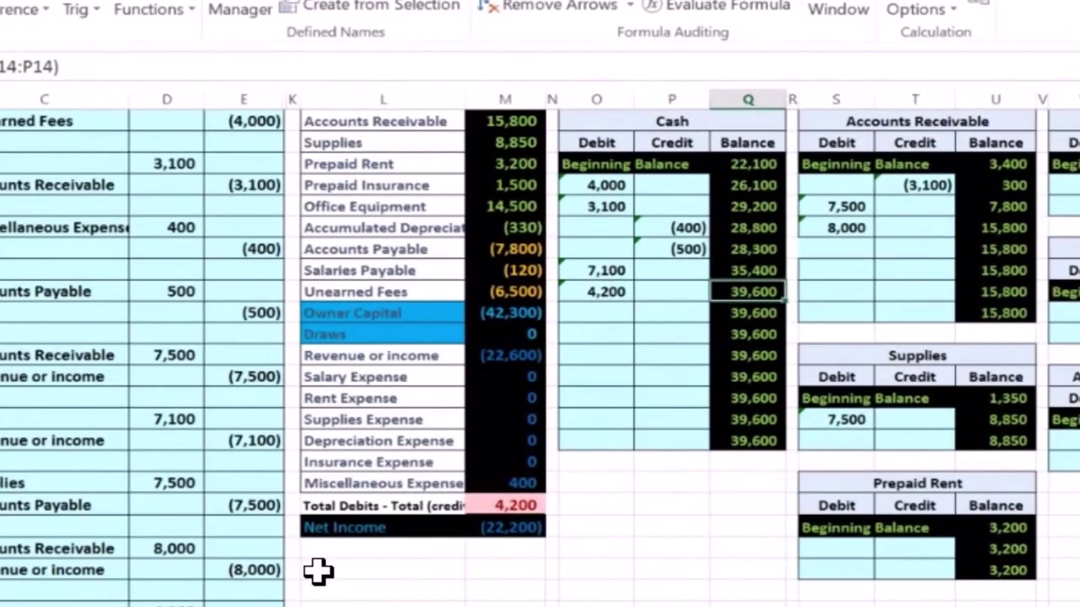
{"action": "key", "text": "Right"}
{"action": "key", "text": "Right"}
{"action": "key", "text": "Right"}
{"action": "key", "text": "Right"}
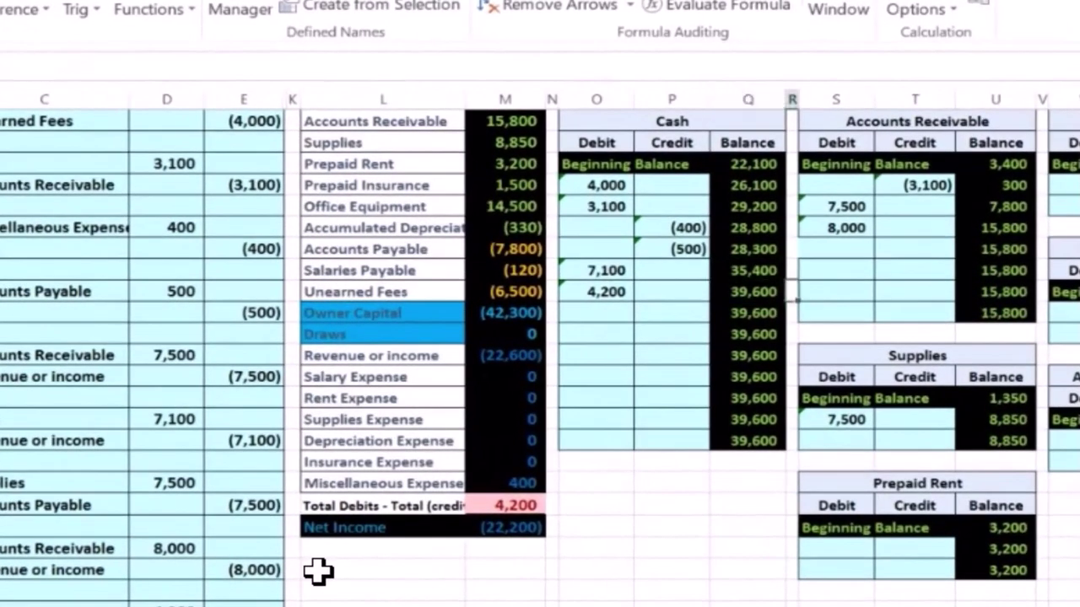
{"action": "key", "text": "Up"}
{"action": "key", "text": "Up"}
{"action": "key", "text": "Right"}
{"action": "key", "text": "Right"}
{"action": "key", "text": "Up"}
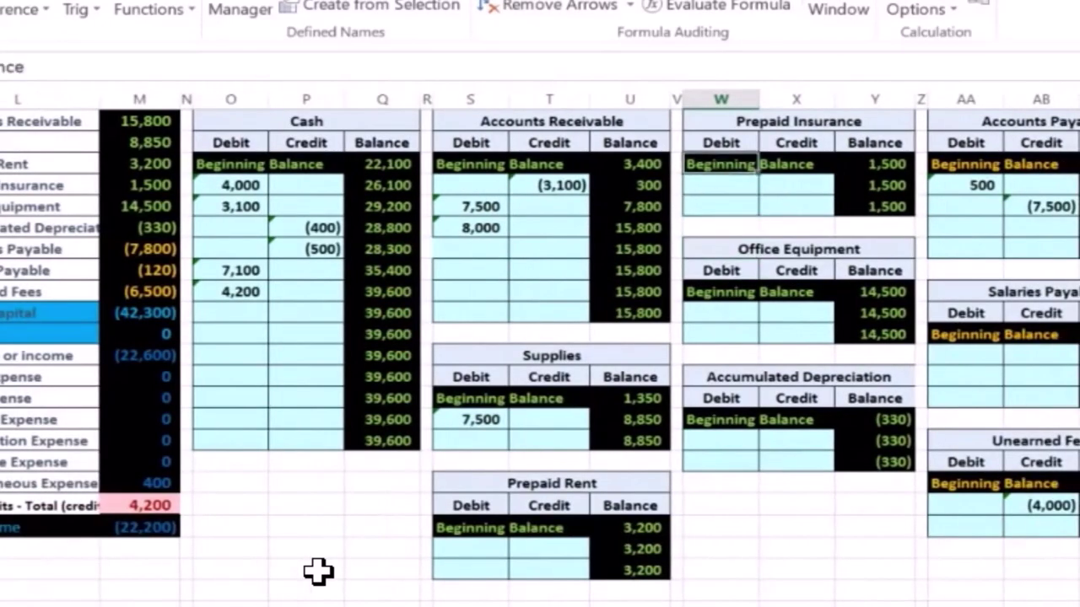
{"action": "key", "text": "Up"}
{"action": "key", "text": "Up"}
{"action": "key", "text": "Up"}
{"action": "key", "text": "Right"}
{"action": "key", "text": "Right"}
{"action": "key", "text": "Right"}
{"action": "key", "text": "Right"}
{"action": "key", "text": "Right"}
{"action": "key", "text": "Right"}
{"action": "key", "text": "Right"}
{"action": "key", "text": "Right"}
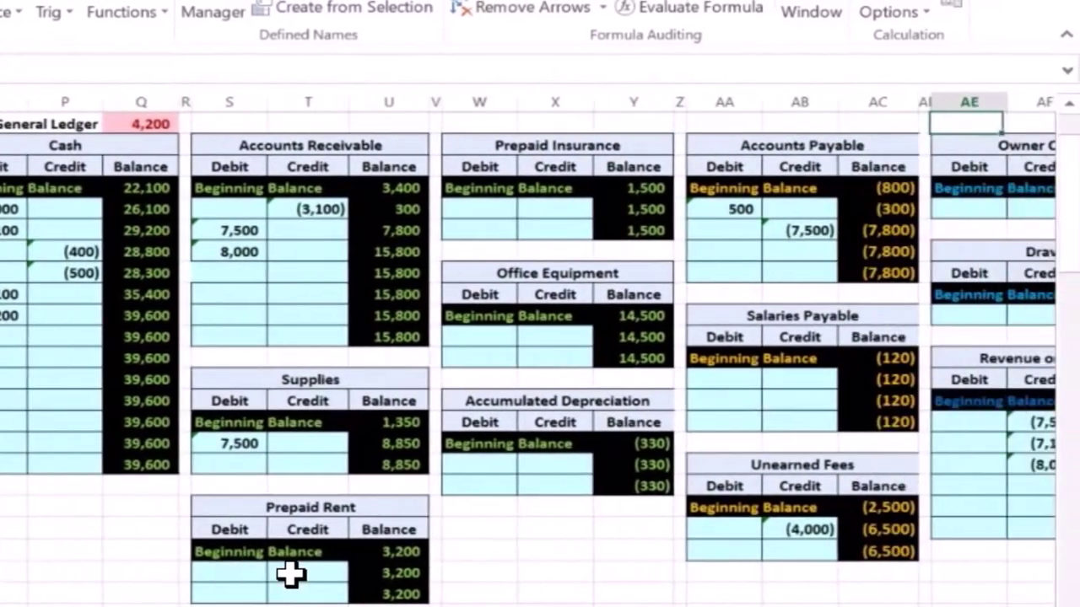
{"action": "key", "text": "Right"}
{"action": "key", "text": "Right"}
{"action": "key", "text": "Right"}
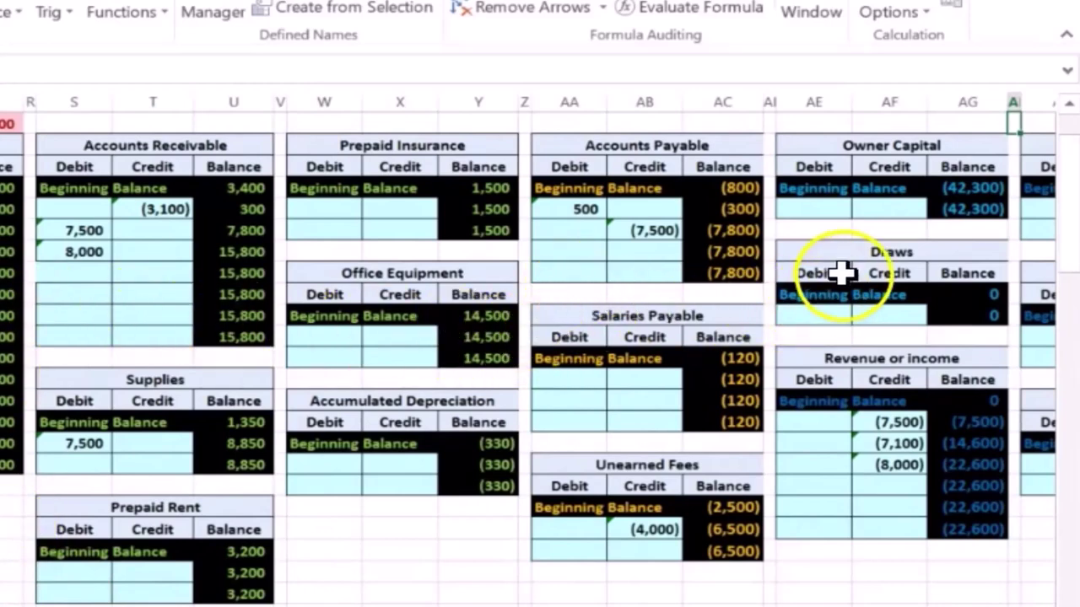
{"action": "left_click", "coordinate": [908, 486]}
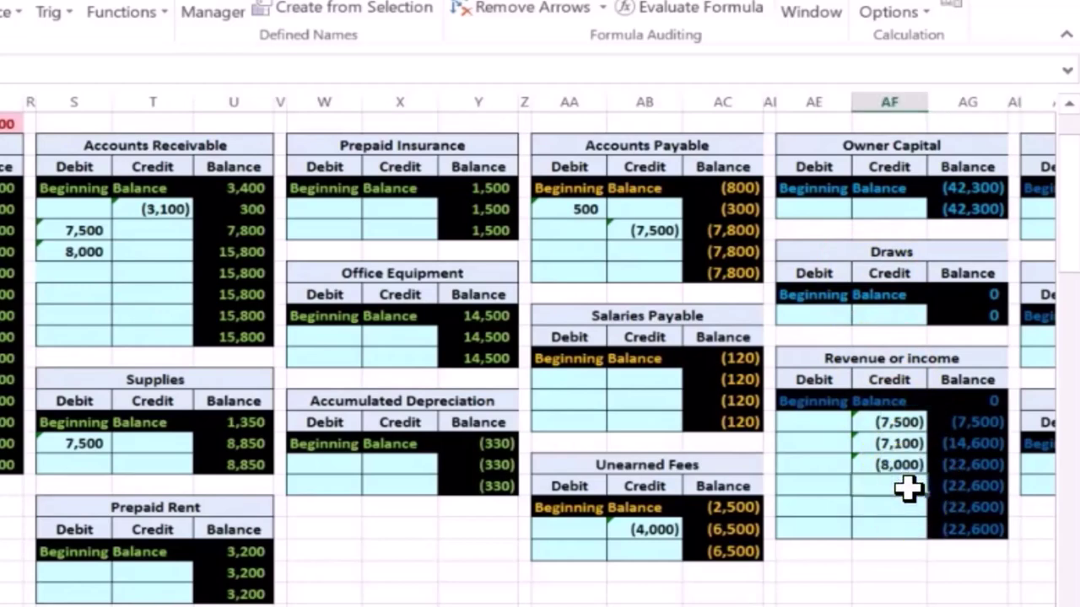
{"action": "type", "text": "="}
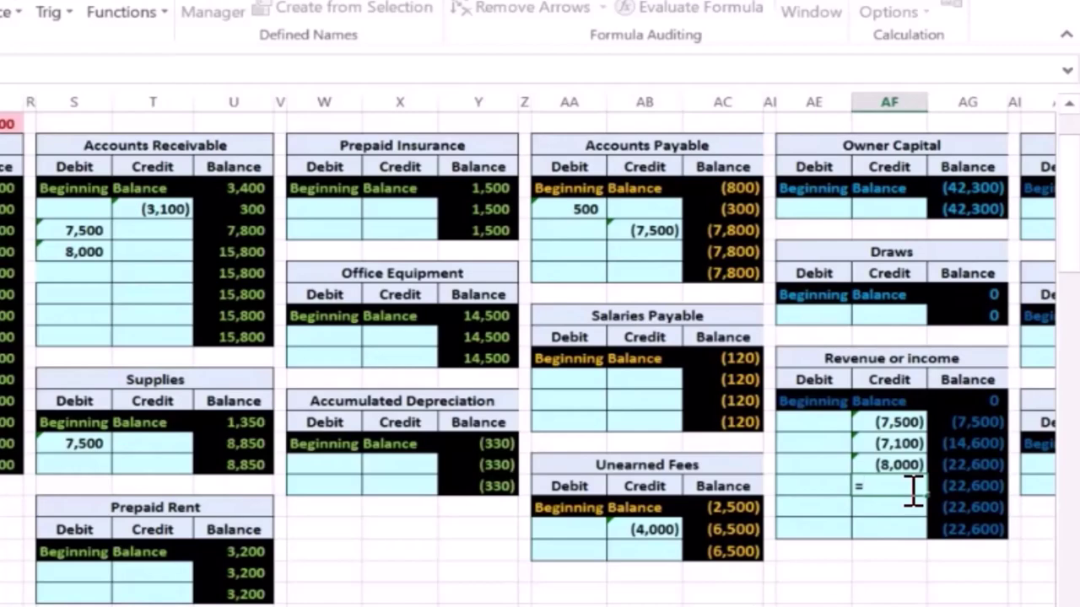
{"action": "key", "text": "Left"}
{"action": "key", "text": "Left"}
{"action": "key", "text": "Left"}
{"action": "key", "text": "Left"}
{"action": "key", "text": "Left"}
{"action": "key", "text": "Left"}
{"action": "key", "text": "Left"}
{"action": "key", "text": "Left"}
{"action": "key", "text": "Left"}
{"action": "key", "text": "Left"}
{"action": "key", "text": "Left"}
{"action": "key", "text": "Left"}
{"action": "key", "text": "Left"}
{"action": "key", "text": "Left"}
{"action": "key", "text": "Left"}
{"action": "key", "text": "Left"}
{"action": "key", "text": "Left"}
{"action": "key", "text": "Left"}
{"action": "key", "text": "Left"}
{"action": "key", "text": "Left"}
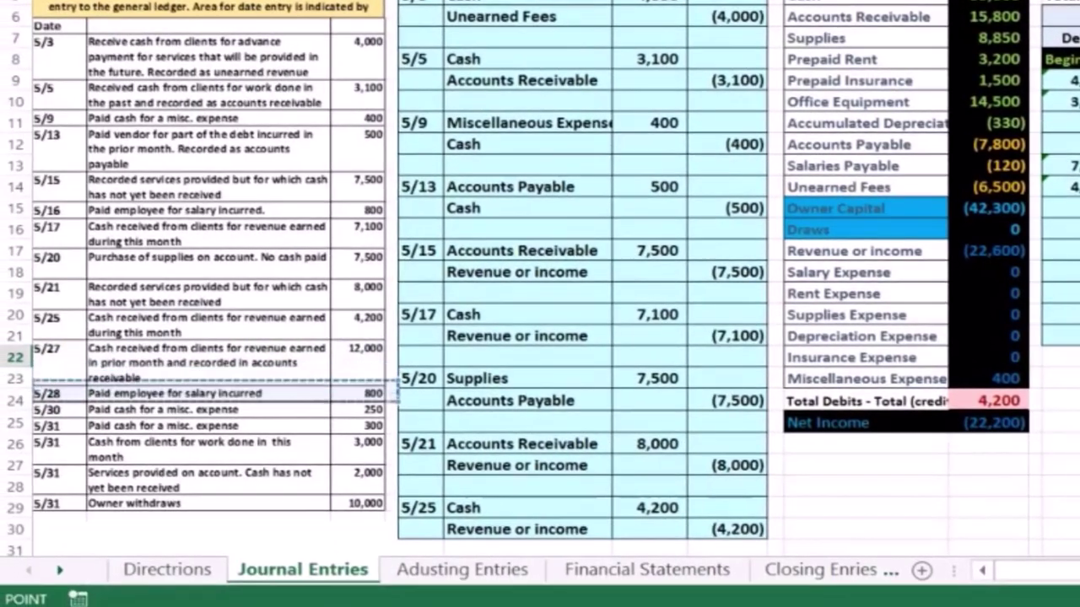
{"action": "key", "text": "Down"}
{"action": "key", "text": "Down"}
{"action": "key", "text": "Down"}
{"action": "key", "text": "Down"}
{"action": "key", "text": "Down"}
{"action": "key", "text": "Down"}
{"action": "key", "text": "Down"}
{"action": "key", "text": "Down"}
{"action": "key", "text": "Down"}
{"action": "key", "text": "Down"}
{"action": "key", "text": "Down"}
{"action": "key", "text": "Down"}
{"action": "key", "text": "Down"}
{"action": "key", "text": "Right"}
{"action": "key", "text": "Right"}
{"action": "key", "text": "Right"}
{"action": "key", "text": "Right"}
{"action": "key", "text": "Right"}
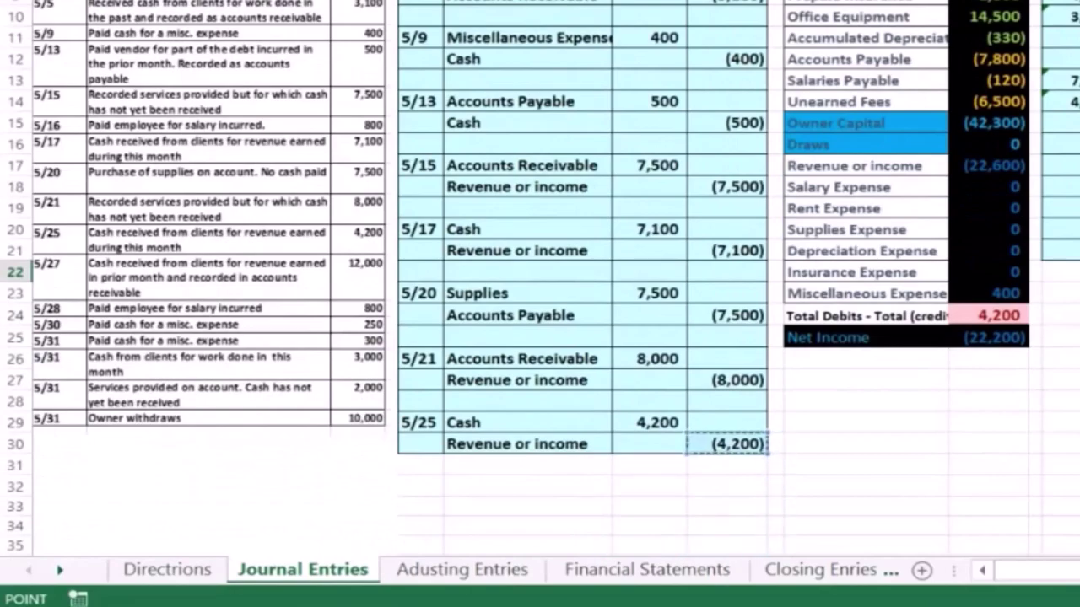
{"action": "key", "text": "Return"}
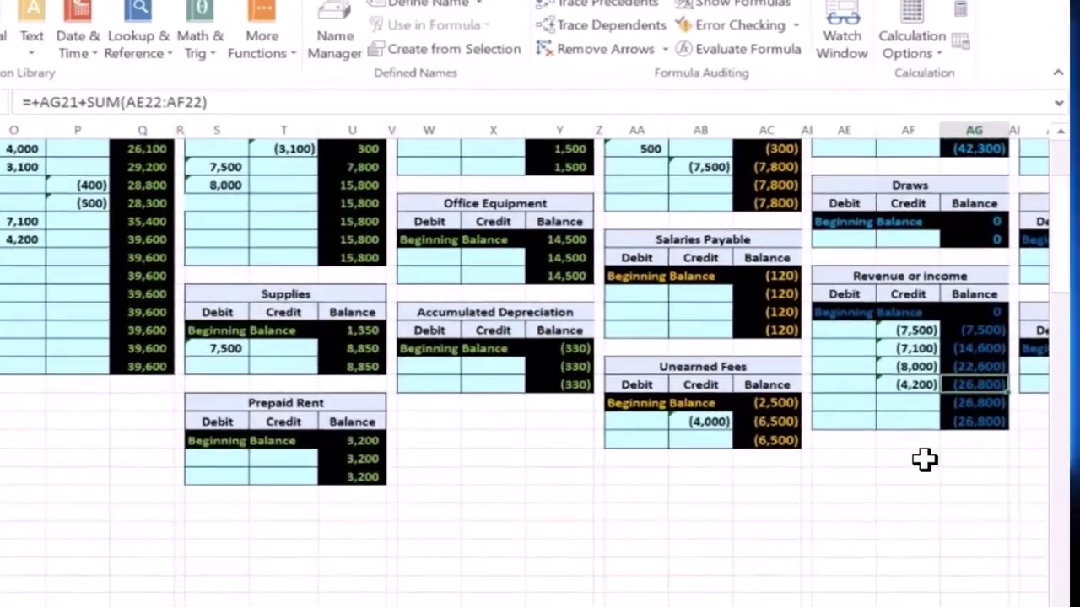
Step: Check the trial balance's debit-credit total, net income and Revenue or income balance against the 5/25 posting
{"action": "key", "text": "Left"}
{"action": "key", "text": "Left"}
{"action": "key", "text": "Left"}
{"action": "key", "text": "Left"}
{"action": "key", "text": "Left"}
{"action": "key", "text": "Left"}
{"action": "key", "text": "Left"}
{"action": "key", "text": "Left"}
{"action": "key", "text": "Left"}
{"action": "key", "text": "Left"}
{"action": "key", "text": "Left"}
{"action": "key", "text": "Left"}
{"action": "key", "text": "Left"}
{"action": "key", "text": "Left"}
{"action": "key", "text": "Left"}
{"action": "key", "text": "Left"}
{"action": "key", "text": "Left"}
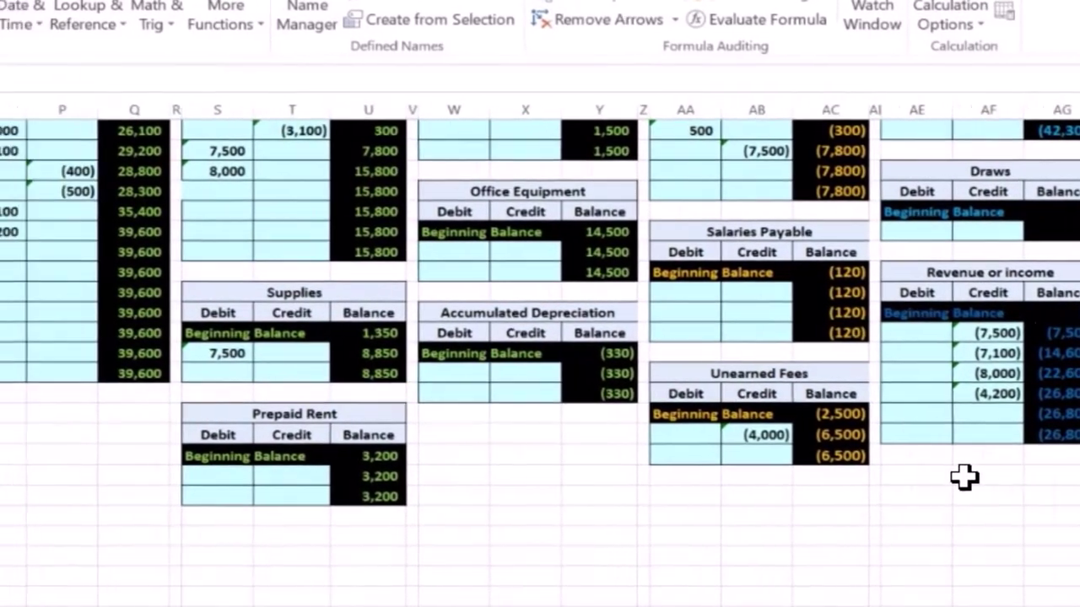
{"action": "key", "text": "Left"}
{"action": "key", "text": "Left"}
{"action": "key", "text": "Left"}
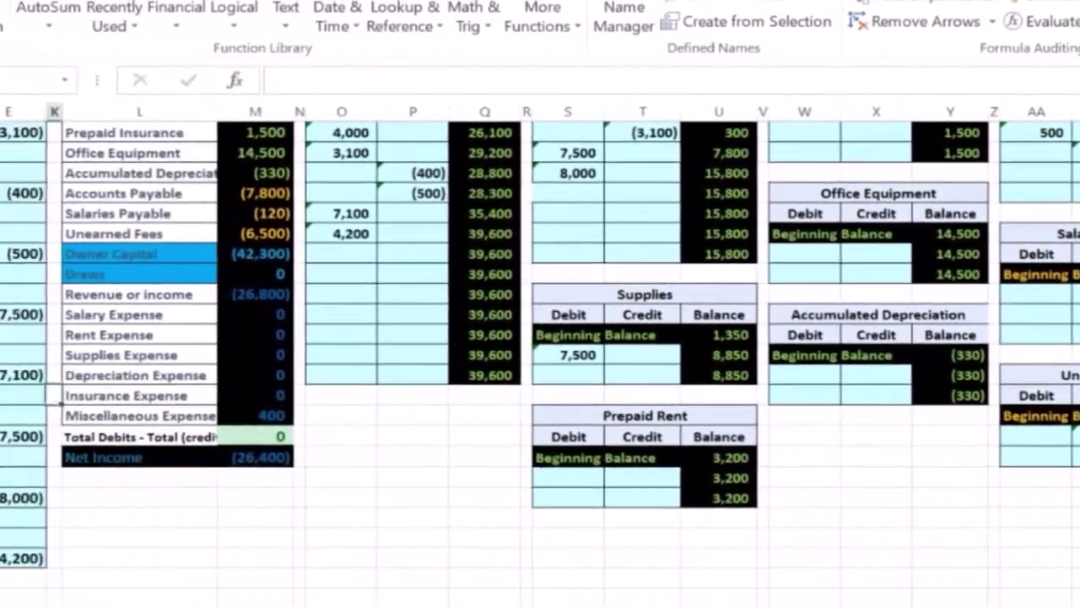
{"action": "key", "text": "Down"}
{"action": "key", "text": "Down"}
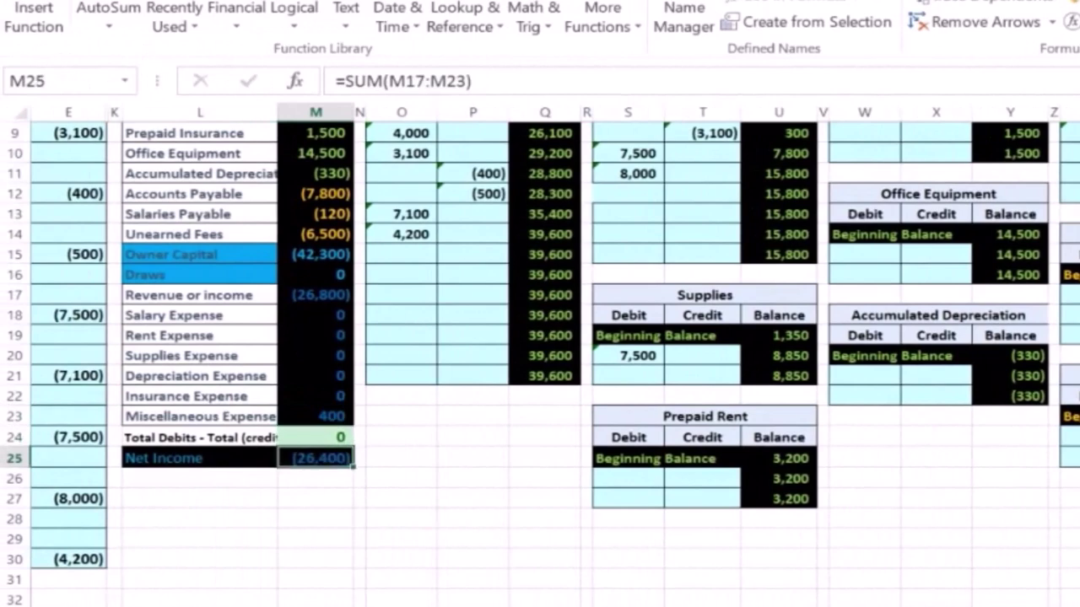
{"action": "key", "text": "Up"}
{"action": "key", "text": "Up"}
{"action": "key", "text": "Up"}
{"action": "key", "text": "Up"}
{"action": "key", "text": "Up"}
{"action": "key", "text": "Up"}
{"action": "key", "text": "Up"}
{"action": "key", "text": "Up"}
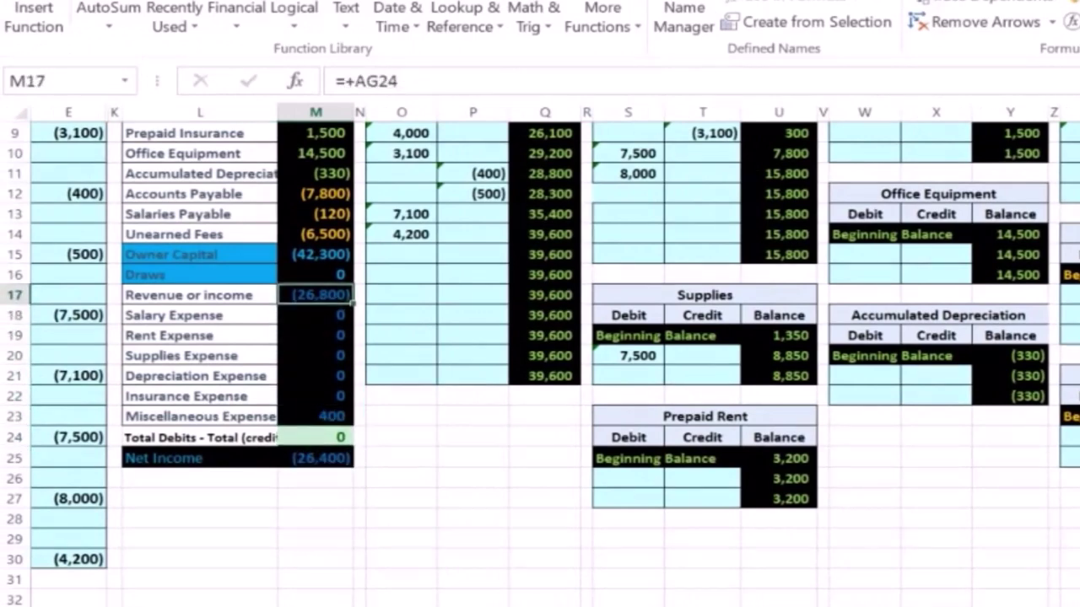
{"action": "key", "text": "Left"}
{"action": "key", "text": "Left"}
{"action": "key", "text": "Left"}
{"action": "key", "text": "Left"}
{"action": "key", "text": "Left"}
{"action": "key", "text": "Left"}
{"action": "key", "text": "Left"}
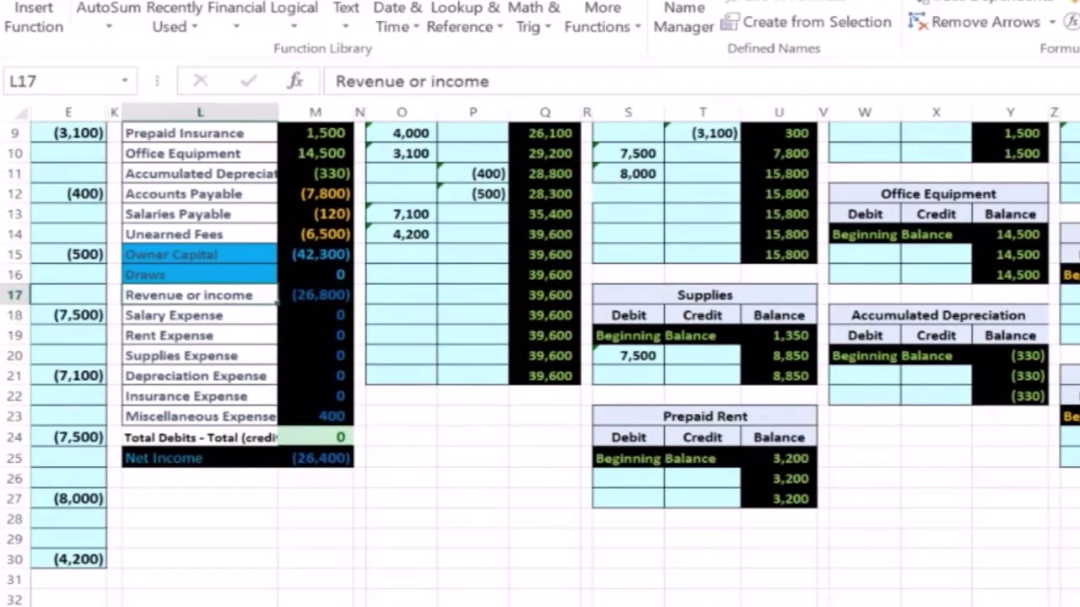
Step: Unhide the second block of journal entry columns, F through J, between the first Credit column and the trial balance
{"action": "scroll", "coordinate": [540, 338], "scroll_direction": "up", "scroll_amount": 3}
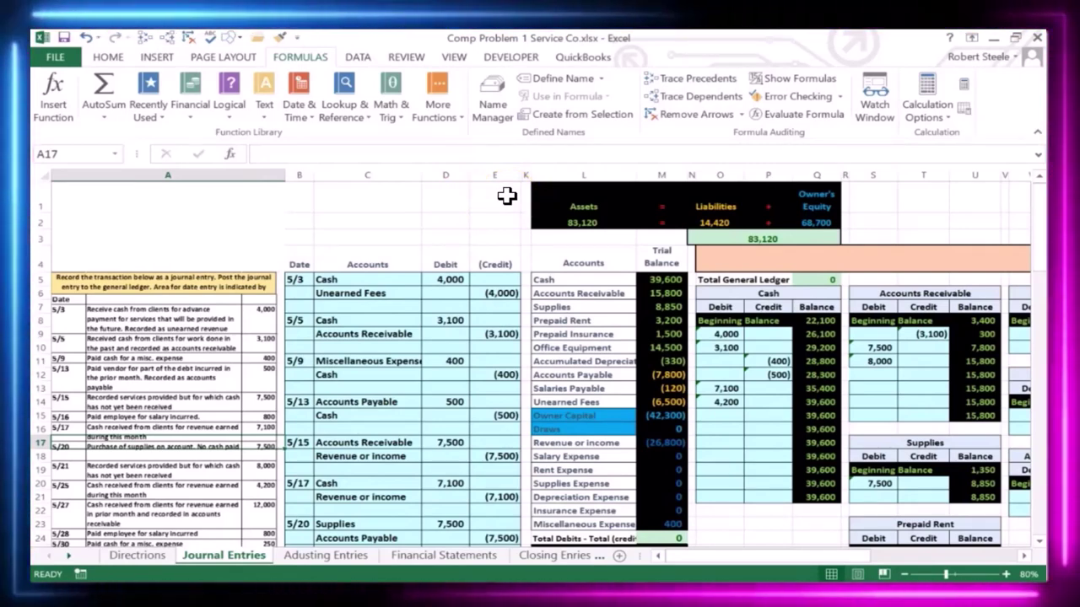
{"action": "left_click", "coordinate": [498, 172]}
{"action": "left_click", "coordinate": [498, 173]}
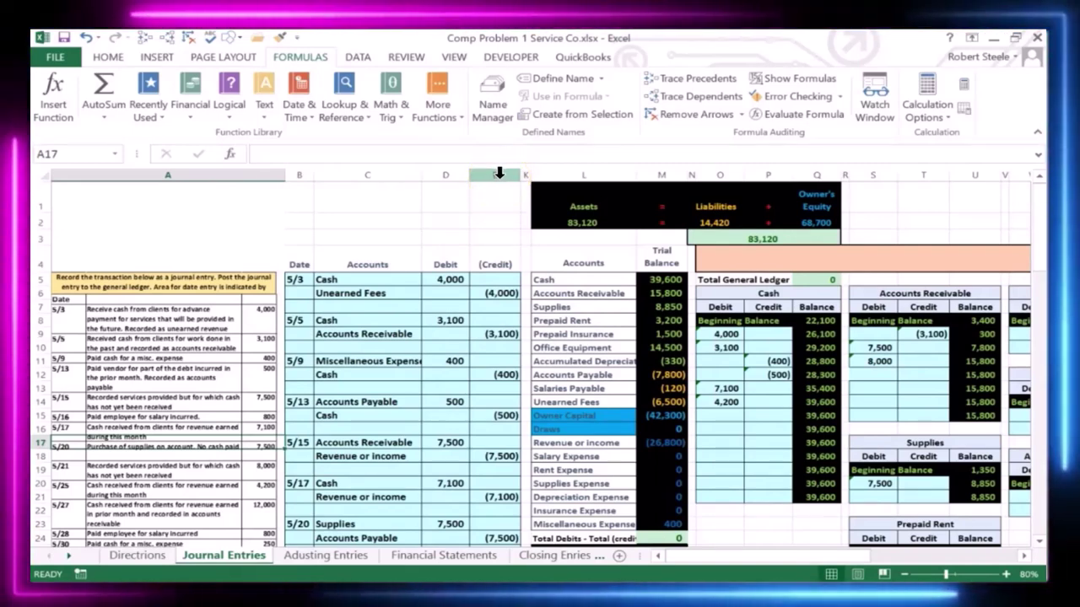
{"action": "left_click", "coordinate": [499, 172]}
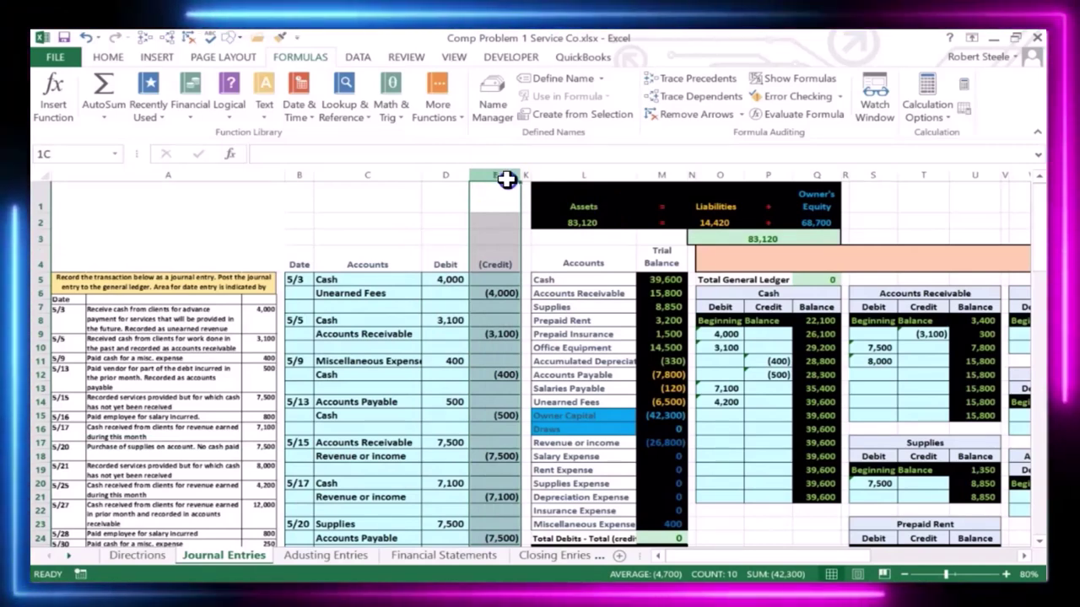
{"action": "left_click_drag", "start_coordinate": [507, 180], "coordinate": [557, 176]}
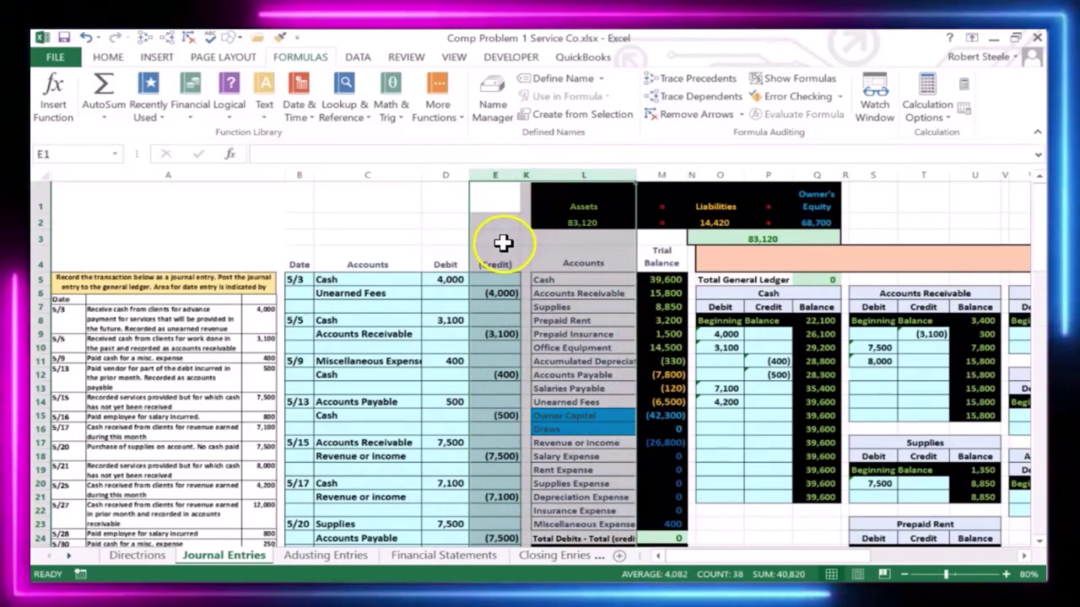
{"action": "right_click", "coordinate": [504, 245]}
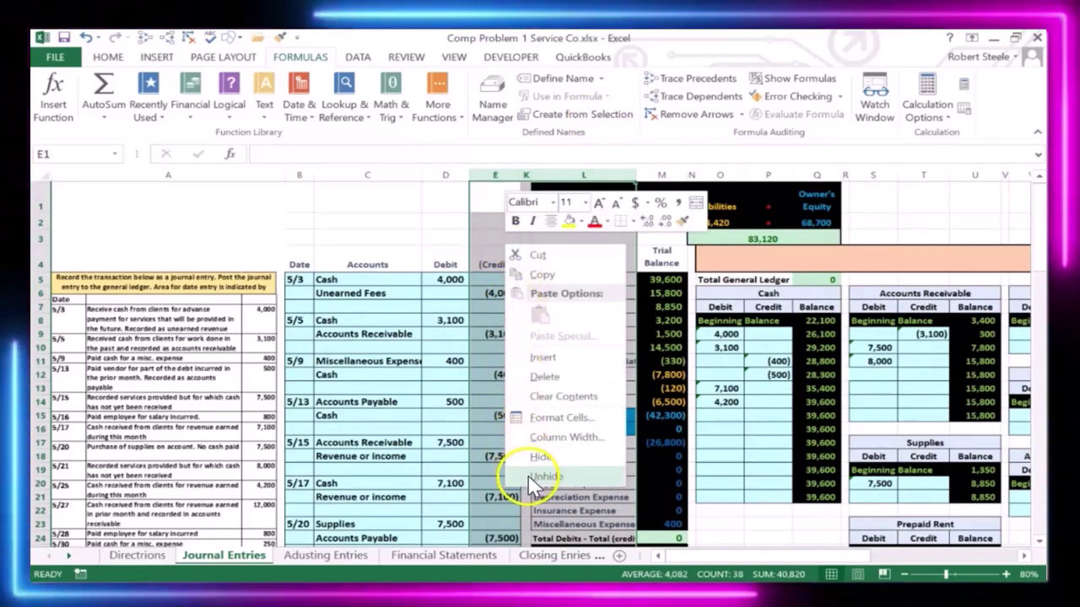
{"action": "left_click", "coordinate": [537, 476]}
Step: Enter the date 5/27 in G5, the first row of the second journal entry block
{"action": "left_click", "coordinate": [561, 386]}
{"action": "left_click", "coordinate": [549, 282]}
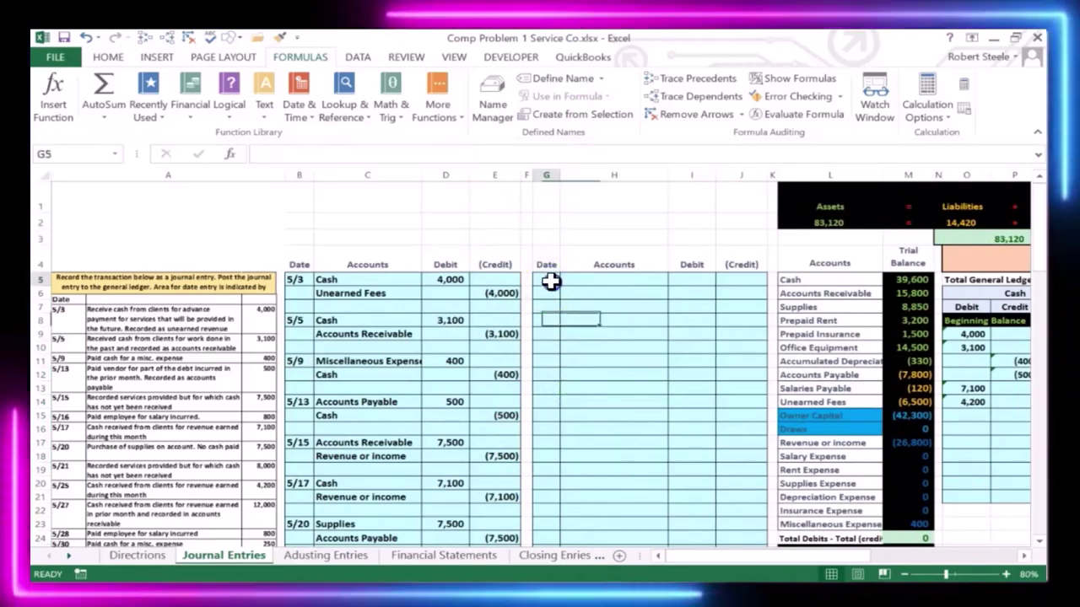
{"action": "scroll", "coordinate": [551, 289], "scroll_direction": "down", "scroll_amount": 1}
{"action": "scroll", "coordinate": [551, 289], "scroll_direction": "down", "scroll_amount": 1}
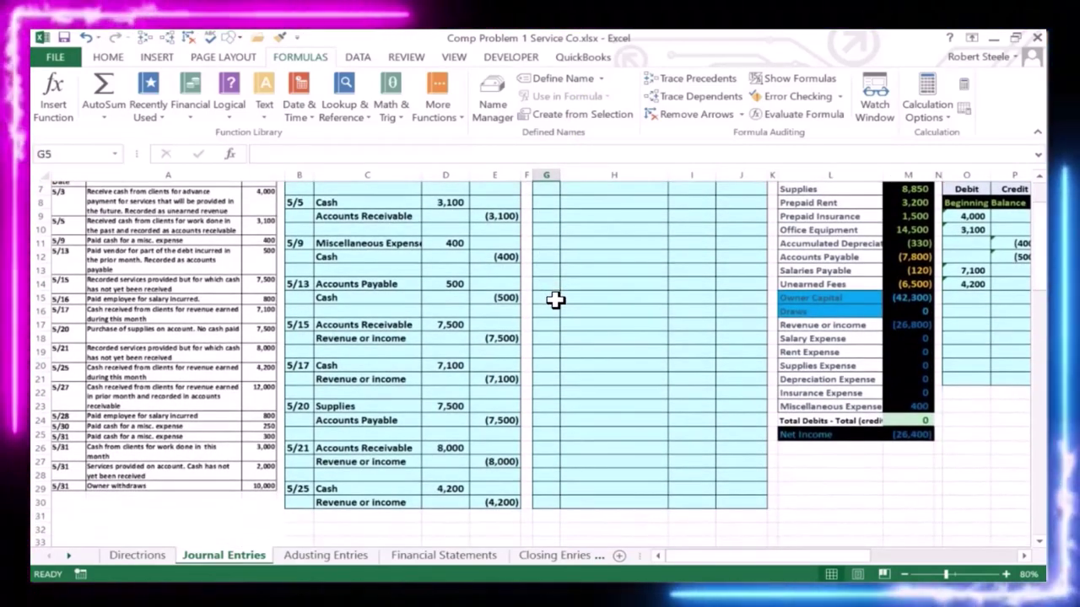
{"action": "type", "text": "5/27"}
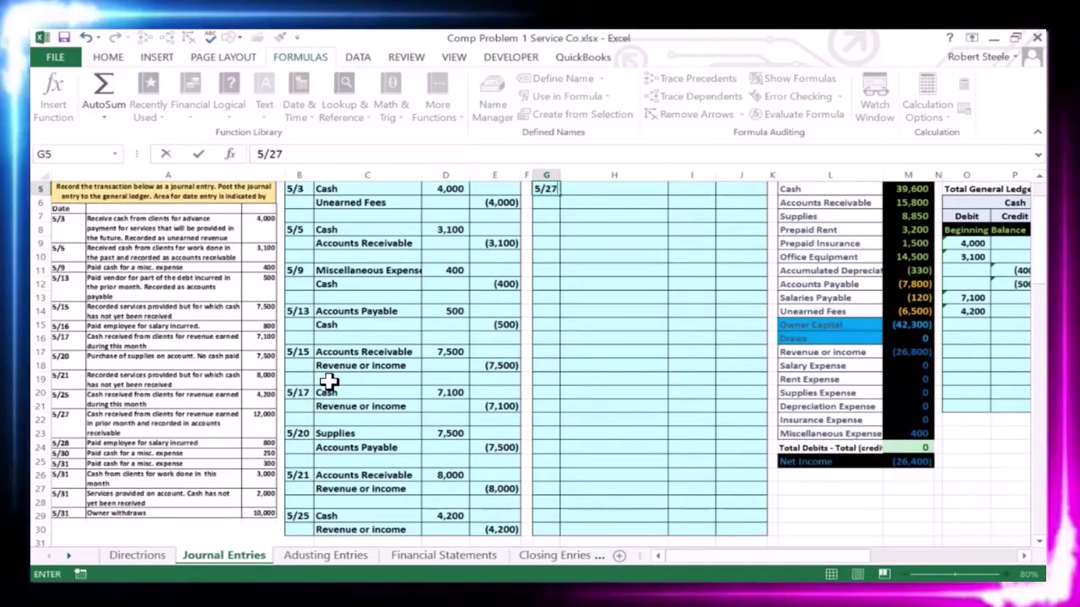
{"action": "key", "text": "Return"}
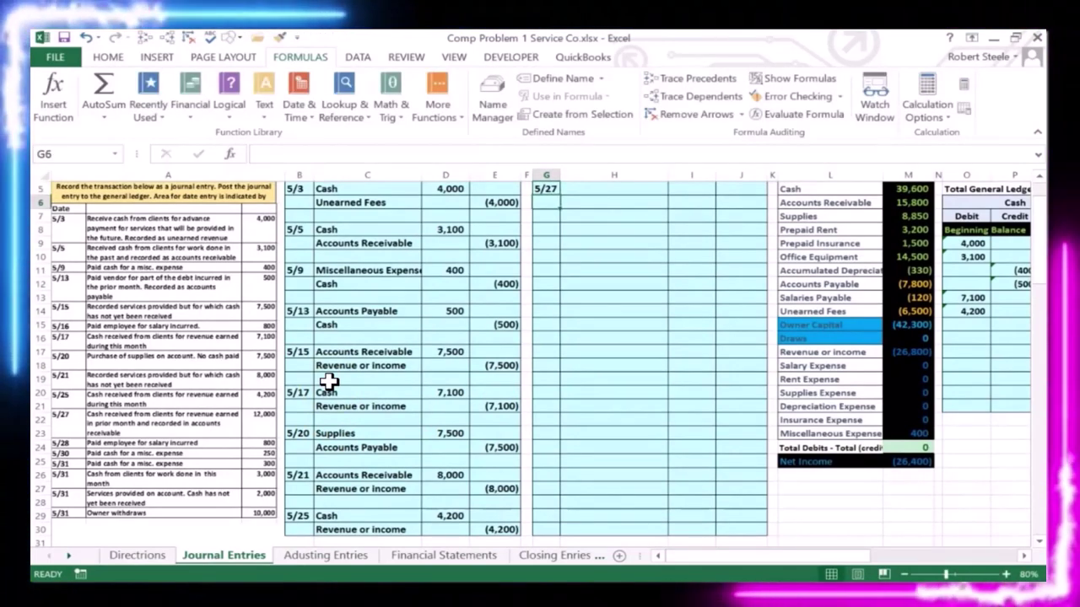
Step: Hide columns B through F, which hold the first block of journal entries
{"action": "scroll", "coordinate": [329, 381], "scroll_direction": "up", "scroll_amount": 1}
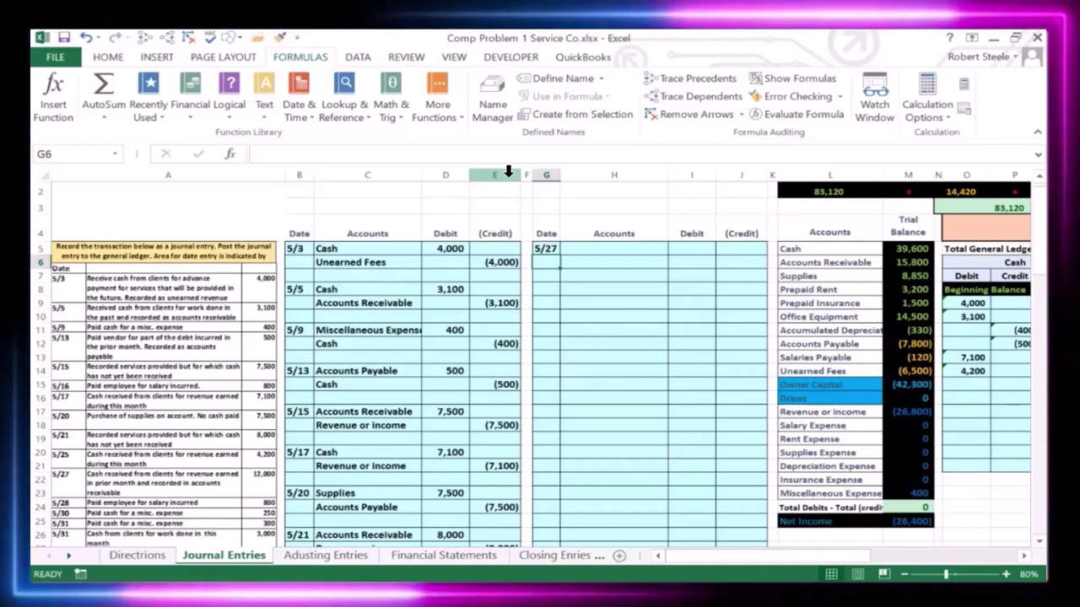
{"action": "left_click", "coordinate": [518, 180]}
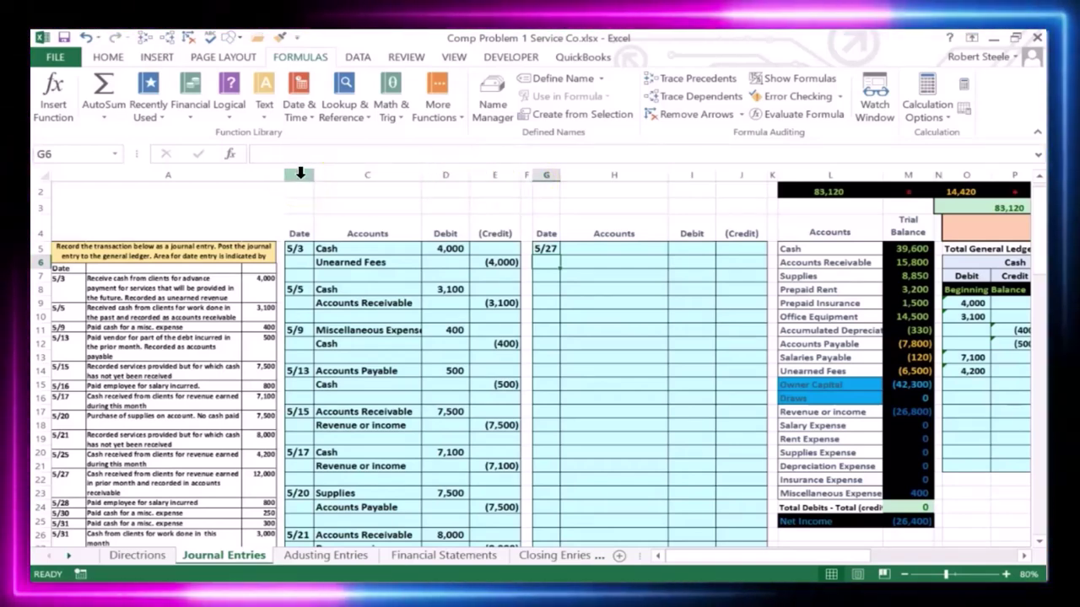
{"action": "left_click", "coordinate": [300, 173]}
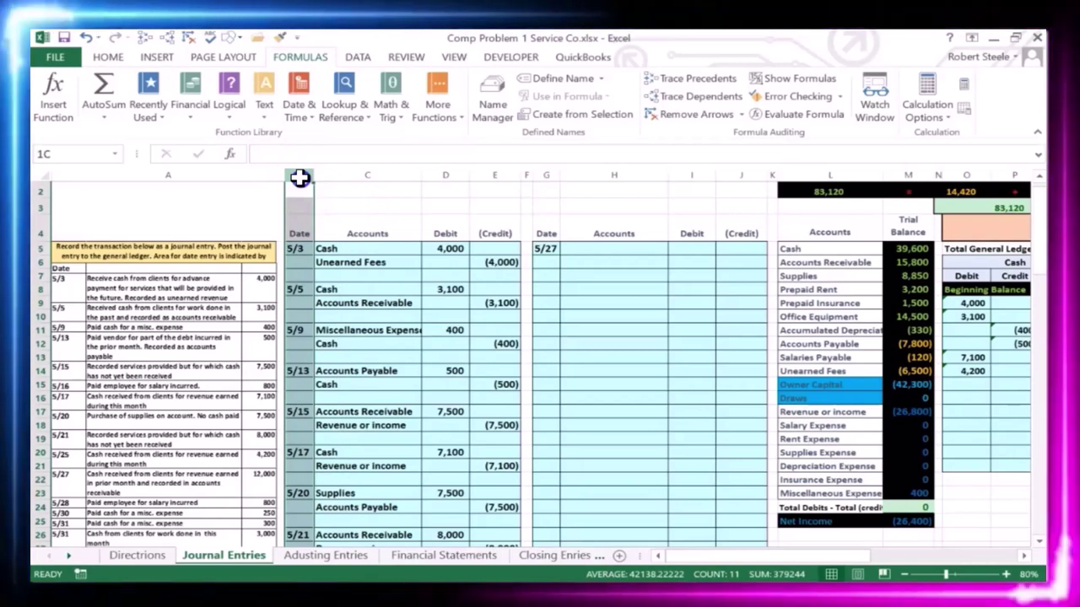
{"action": "left_click_drag", "start_coordinate": [324, 176], "coordinate": [521, 176]}
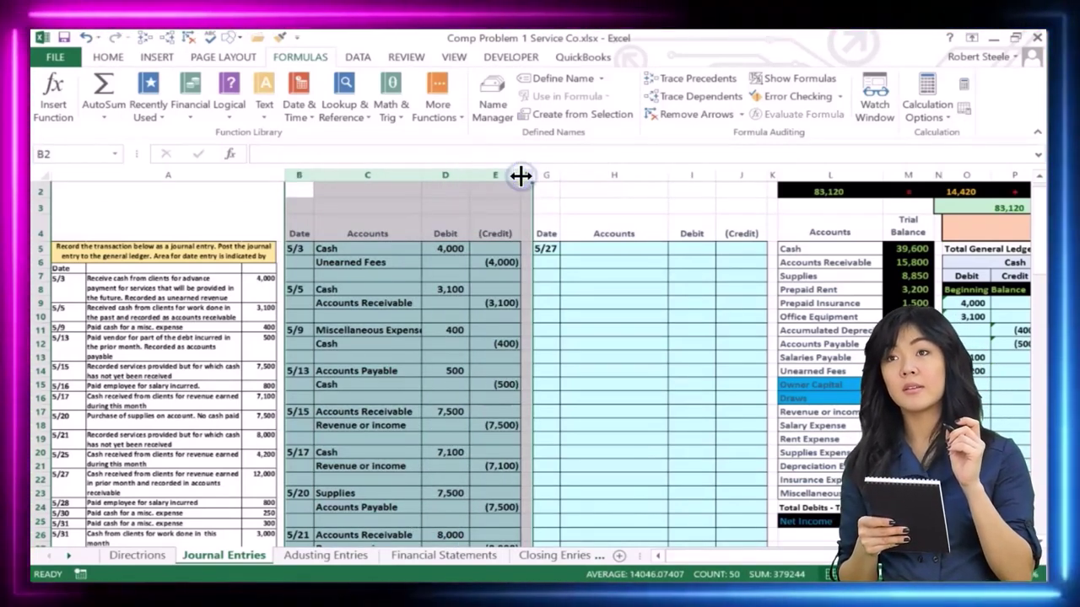
{"action": "right_click", "coordinate": [403, 217]}
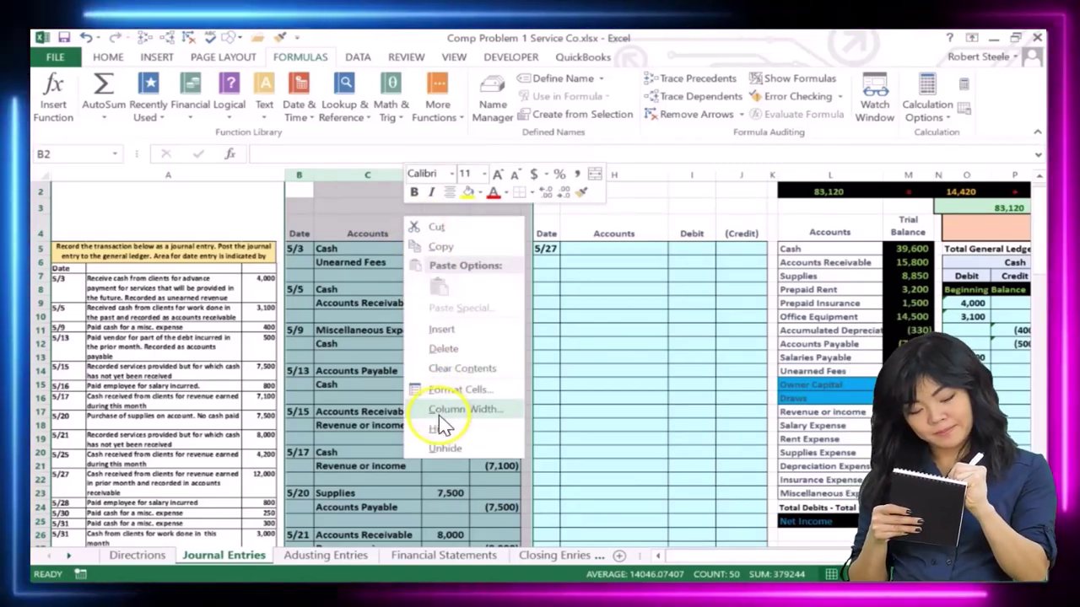
{"action": "left_click", "coordinate": [435, 428]}
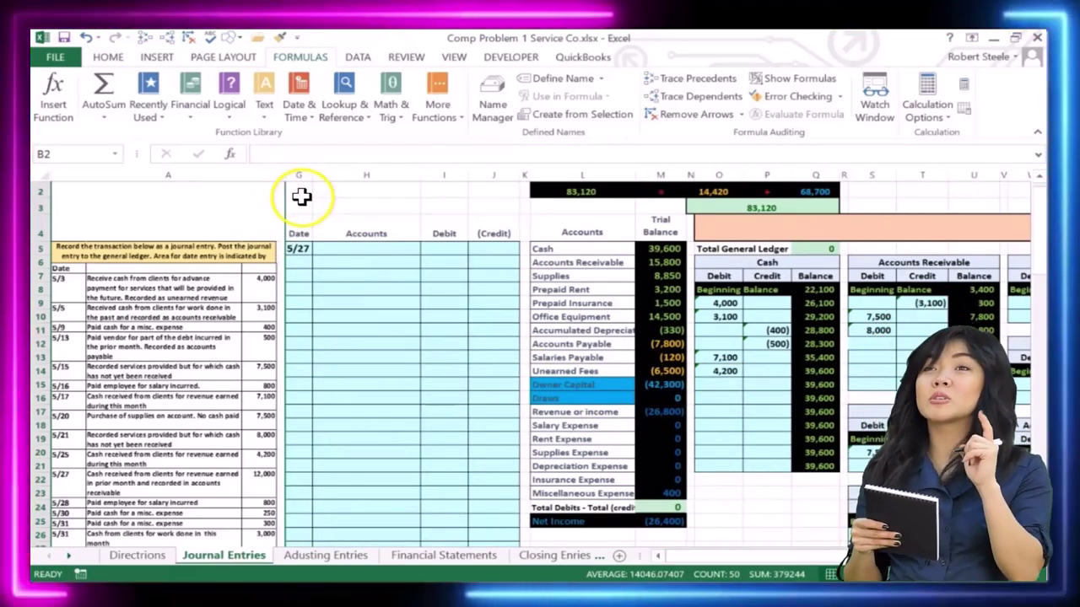
Step: Copy the Cash account name from the trial balance and paste it as values into H5 of the 5/27 entry
{"action": "left_click", "coordinate": [339, 255]}
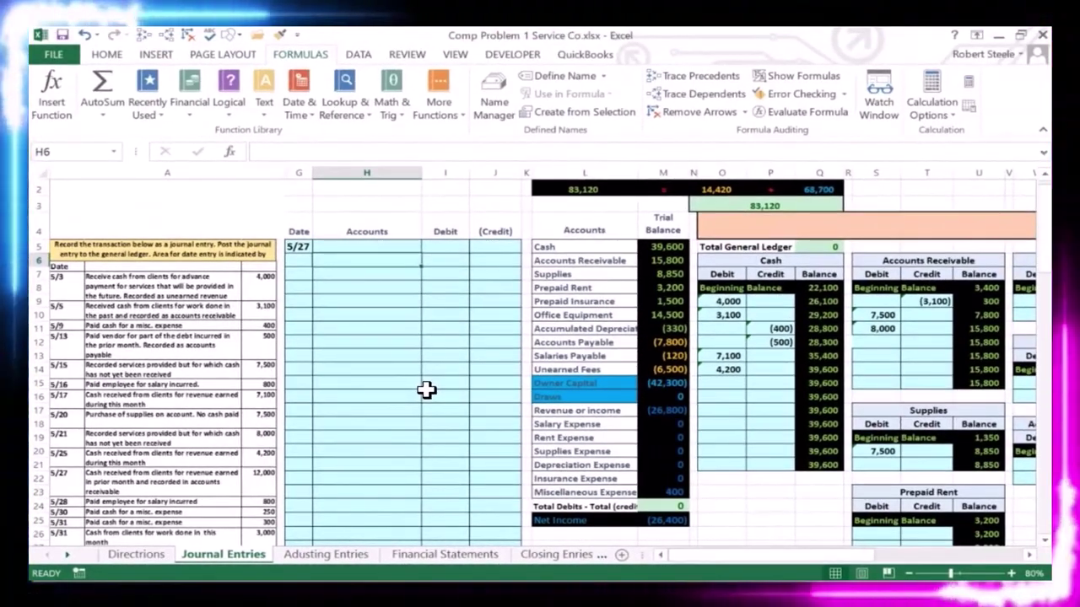
{"action": "left_click_drag", "start_coordinate": [562, 247], "coordinate": [660, 247]}
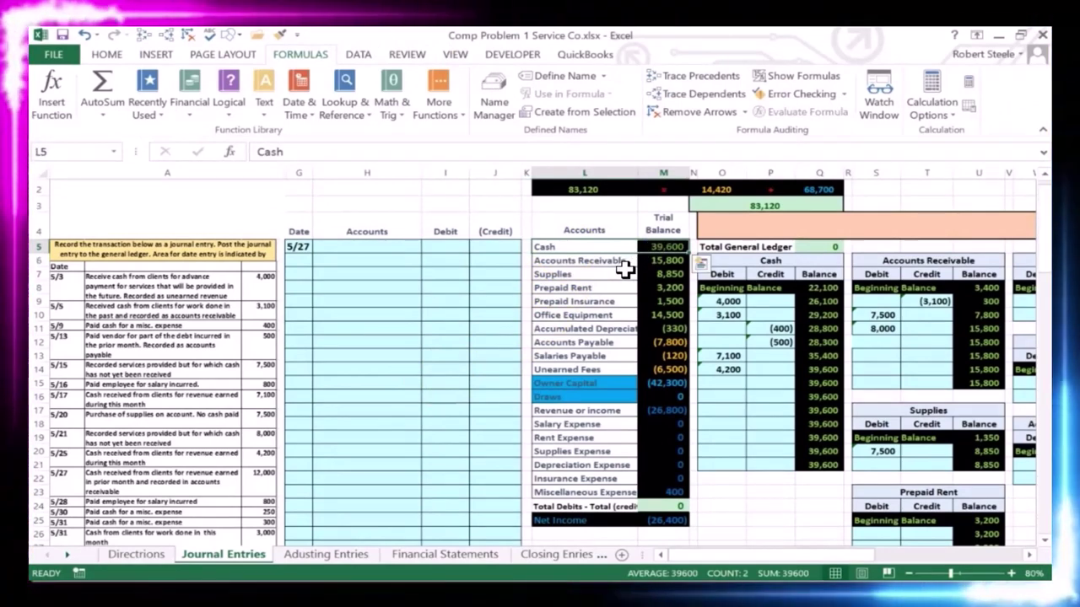
{"action": "right_click", "coordinate": [573, 244]}
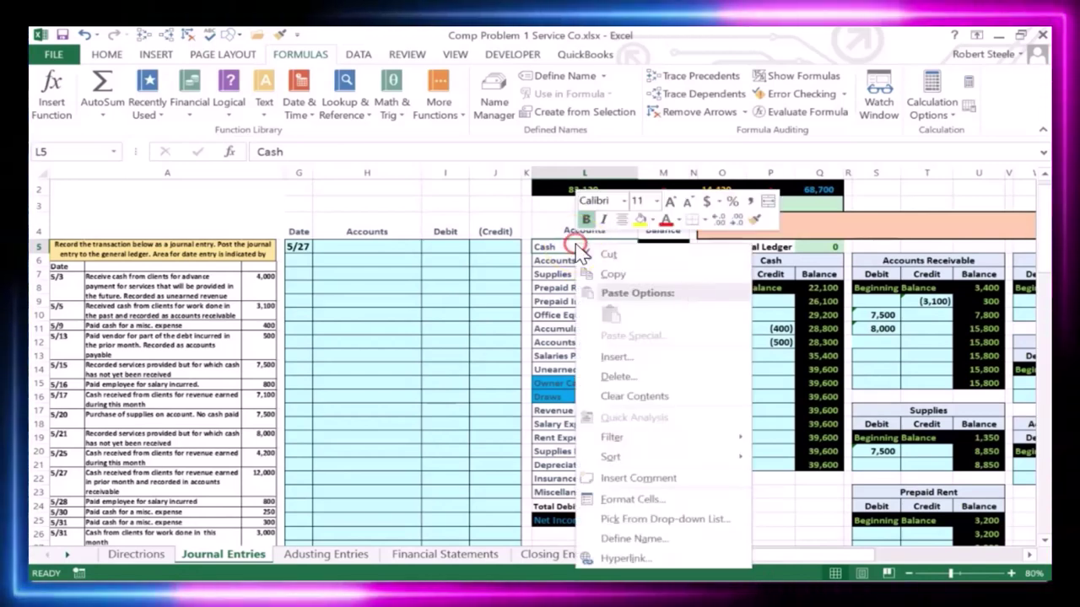
{"action": "left_click", "coordinate": [614, 274]}
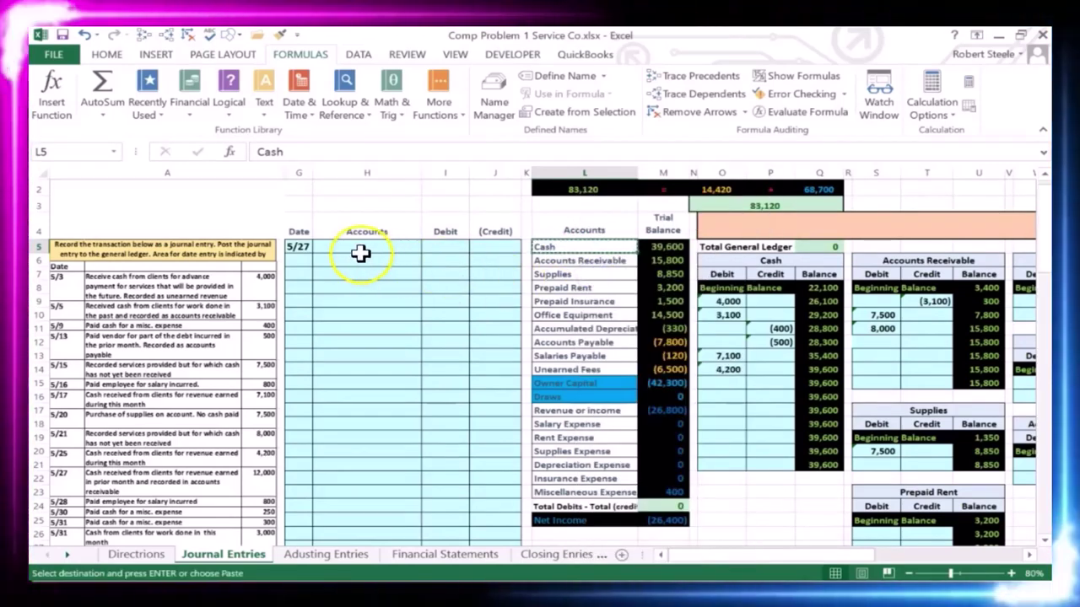
{"action": "left_click", "coordinate": [345, 246]}
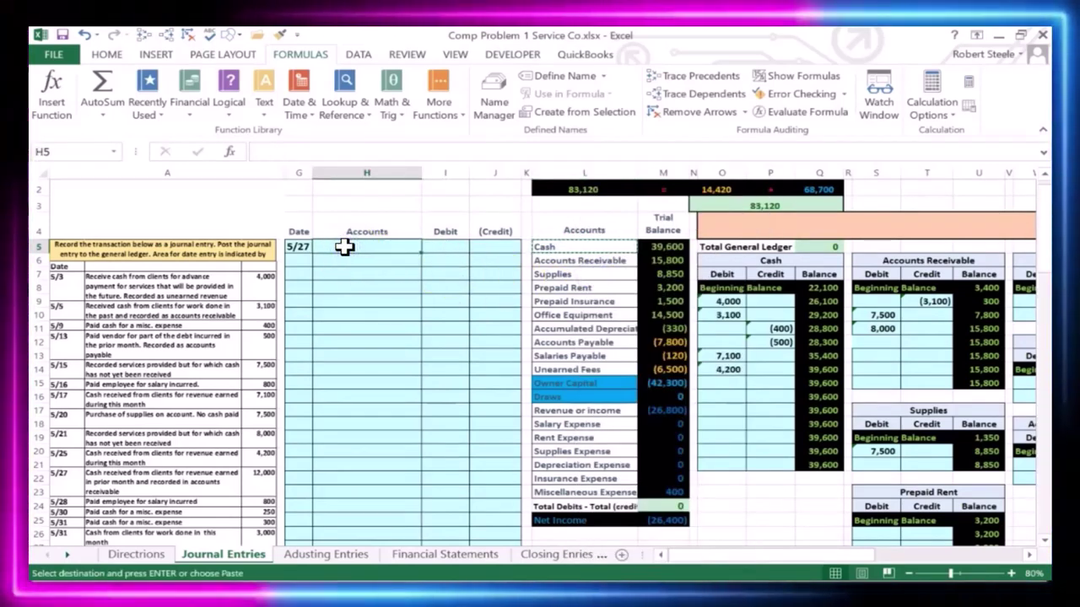
{"action": "right_click", "coordinate": [346, 248]}
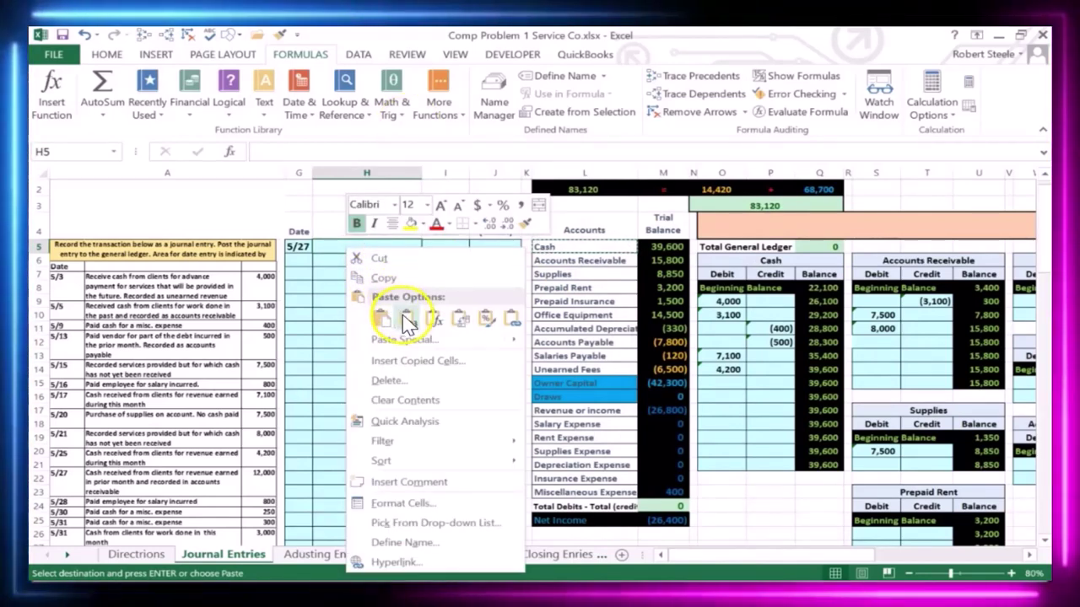
{"action": "left_click", "coordinate": [406, 318]}
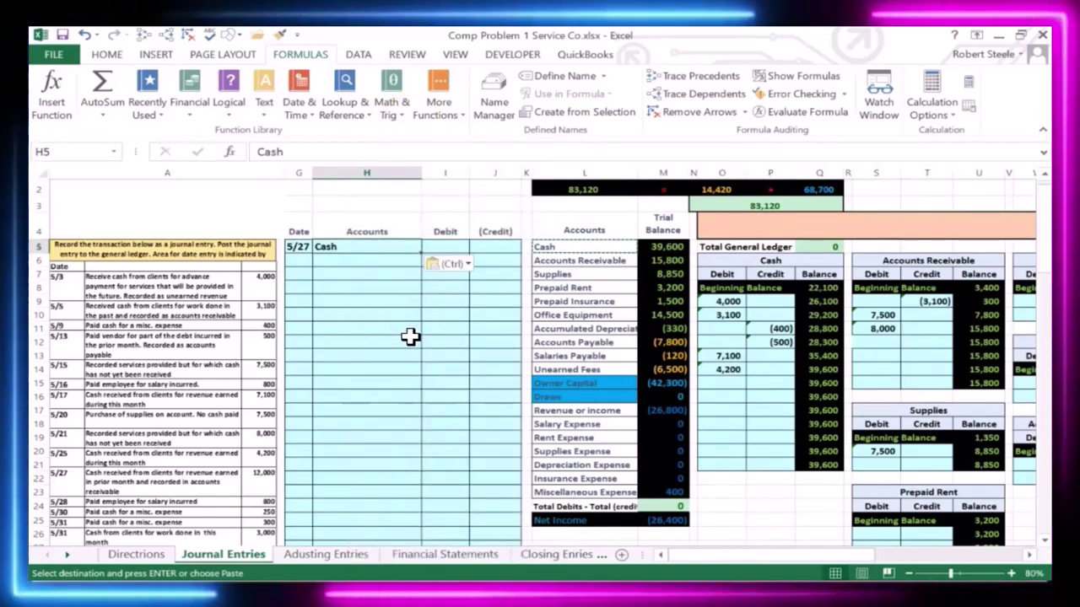
Step: Enter a 12,000 debit for Cash in I5 and a -12,000 credit in J6 on the line below
{"action": "key", "text": "Tab"}
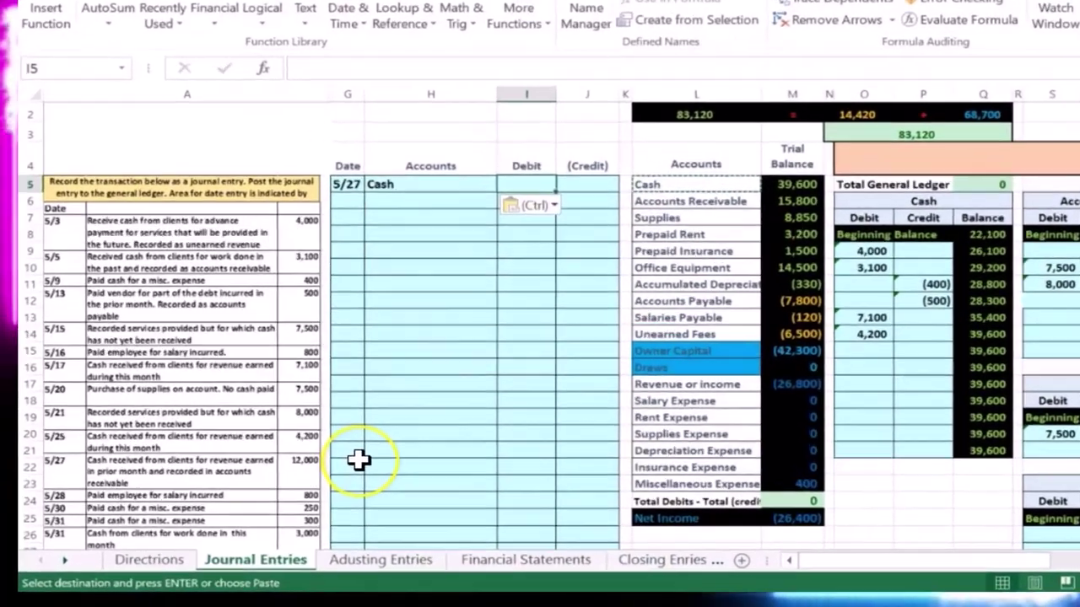
{"action": "type", "text": "12000"}
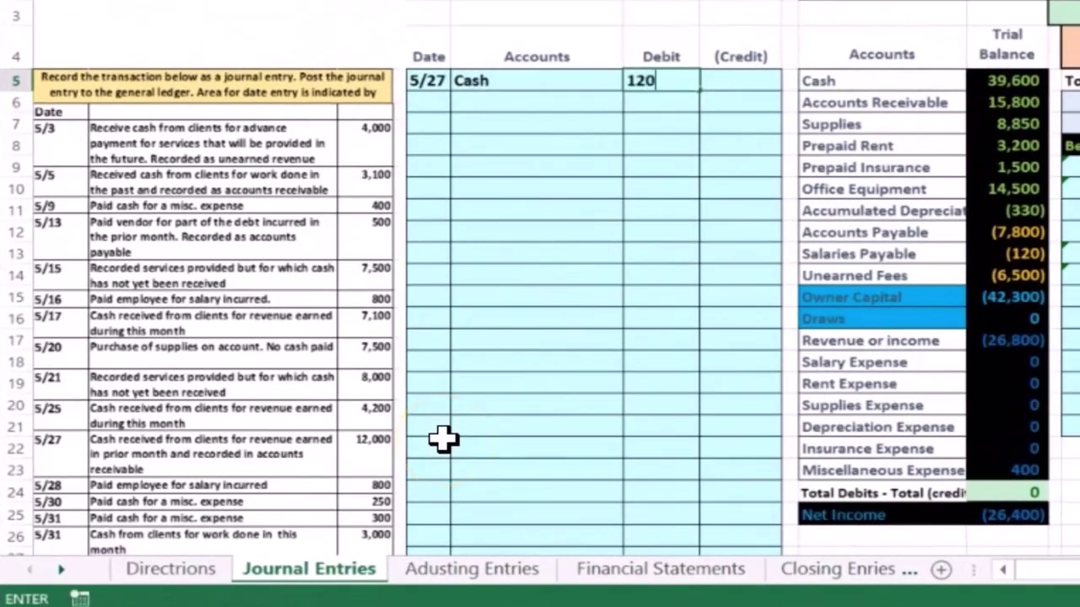
{"action": "key", "text": "Return"}
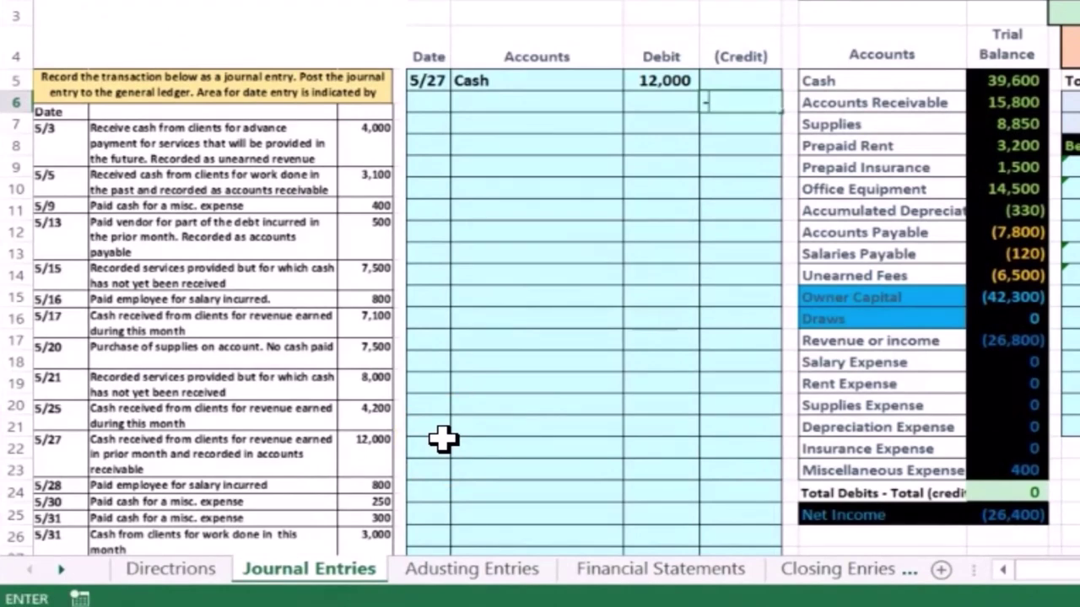
{"action": "type", "text": "-12000"}
{"action": "key", "text": "Return"}
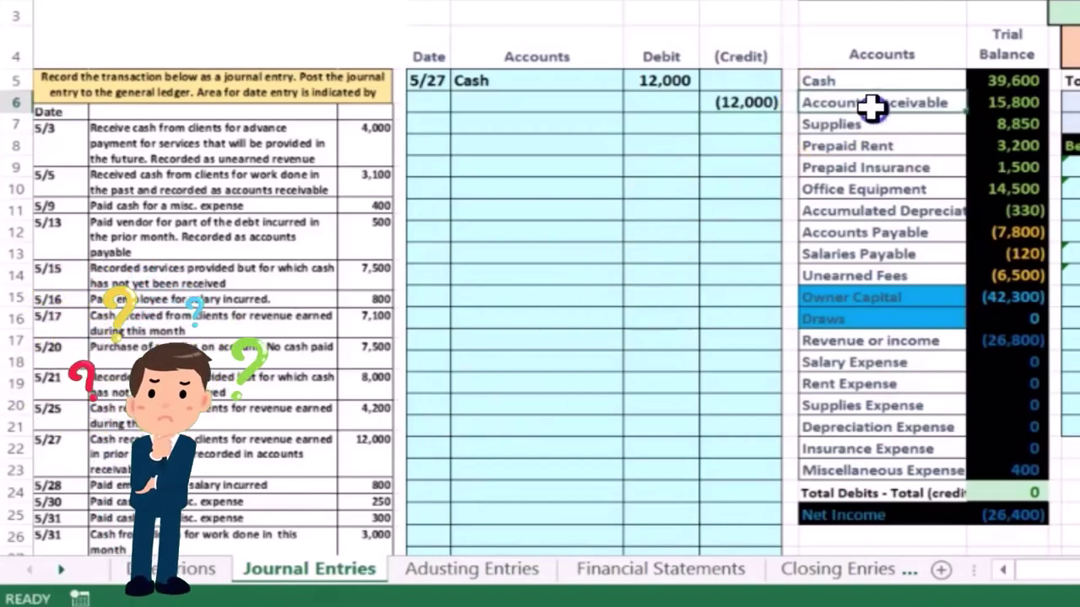
Step: Copy the Accounts Receivable name from the trial balance and paste it as values into H6 as the credited account
{"action": "left_click", "coordinate": [994, 98]}
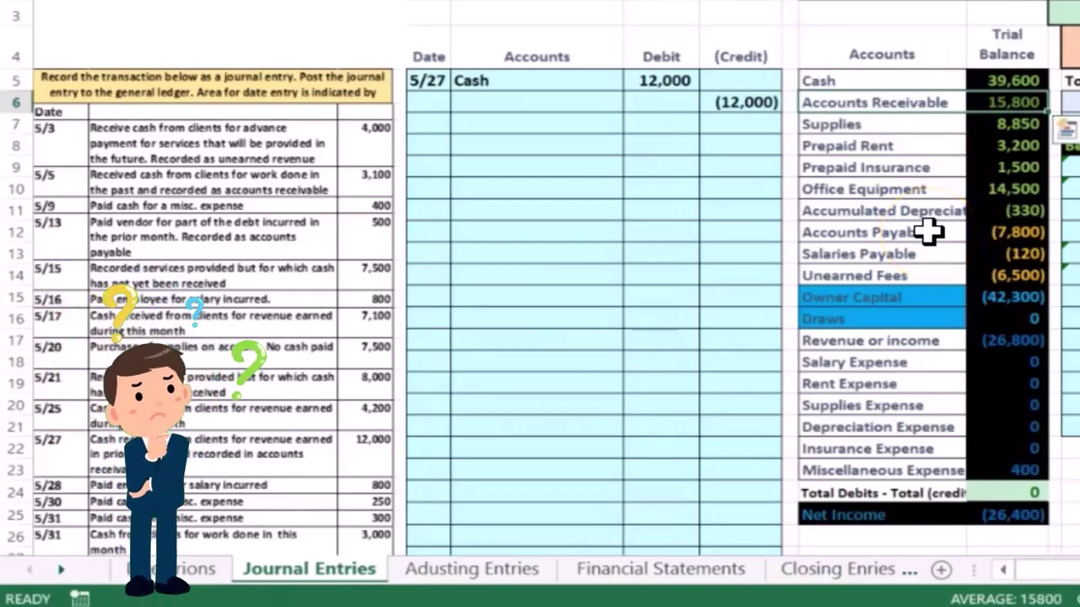
{"action": "left_click", "coordinate": [1002, 97]}
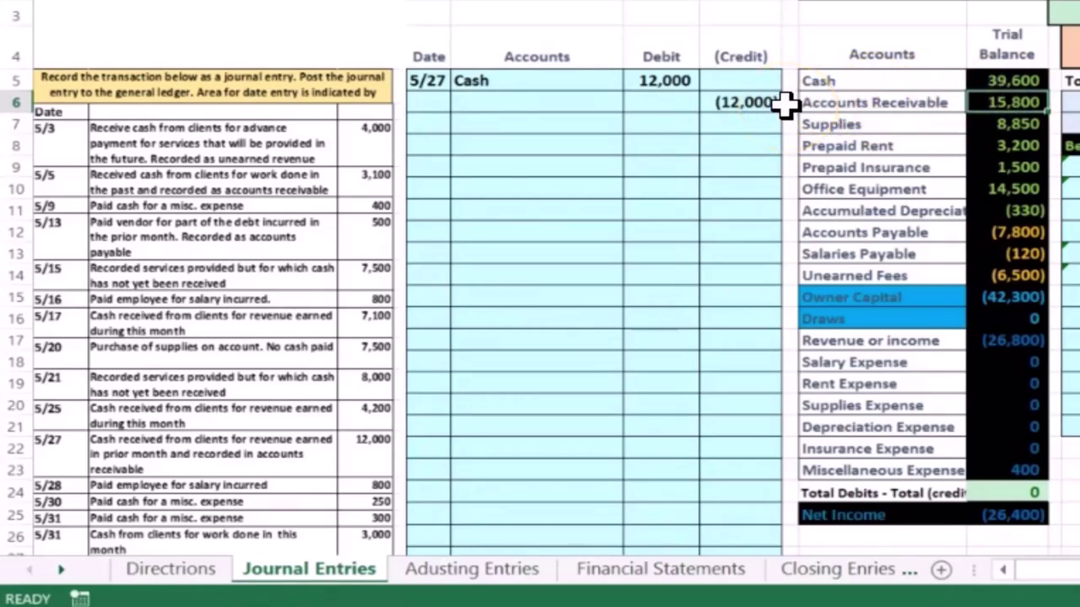
{"action": "left_click", "coordinate": [812, 99]}
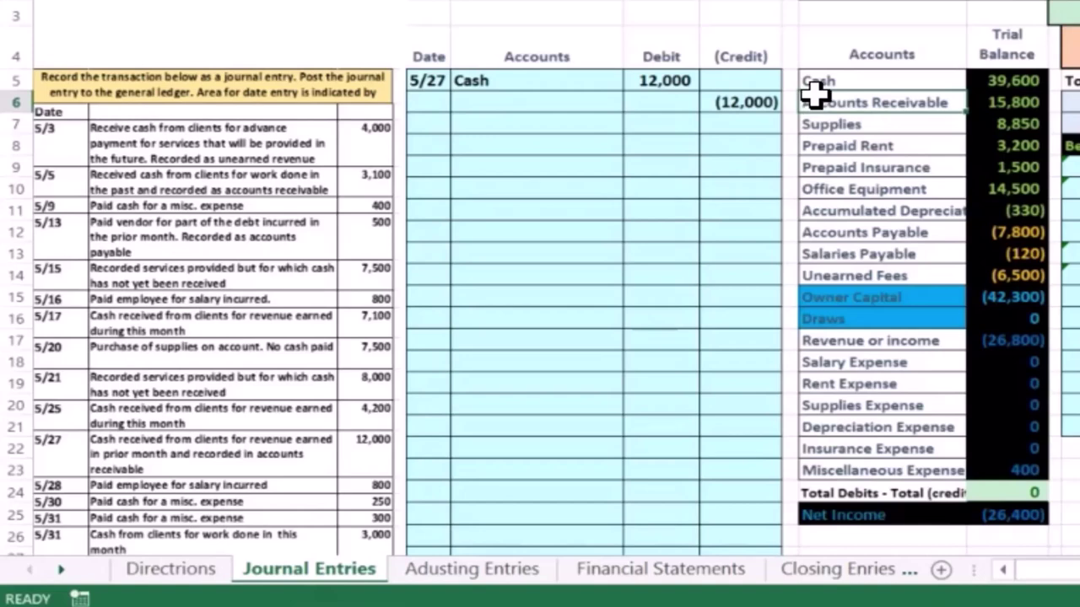
{"action": "right_click", "coordinate": [814, 95]}
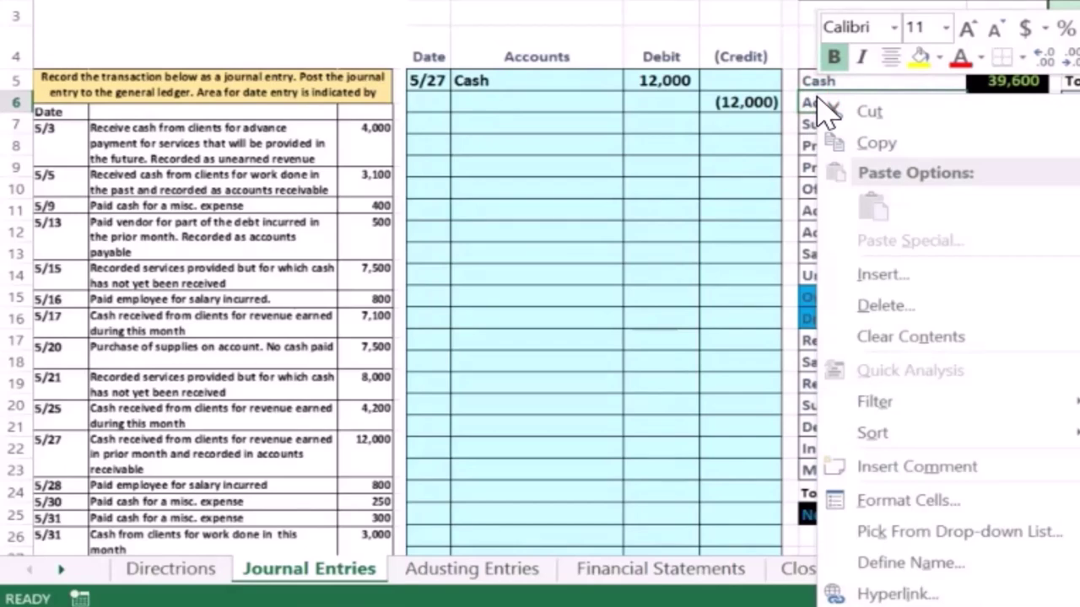
{"action": "left_click", "coordinate": [865, 141]}
{"action": "right_click", "coordinate": [513, 97]}
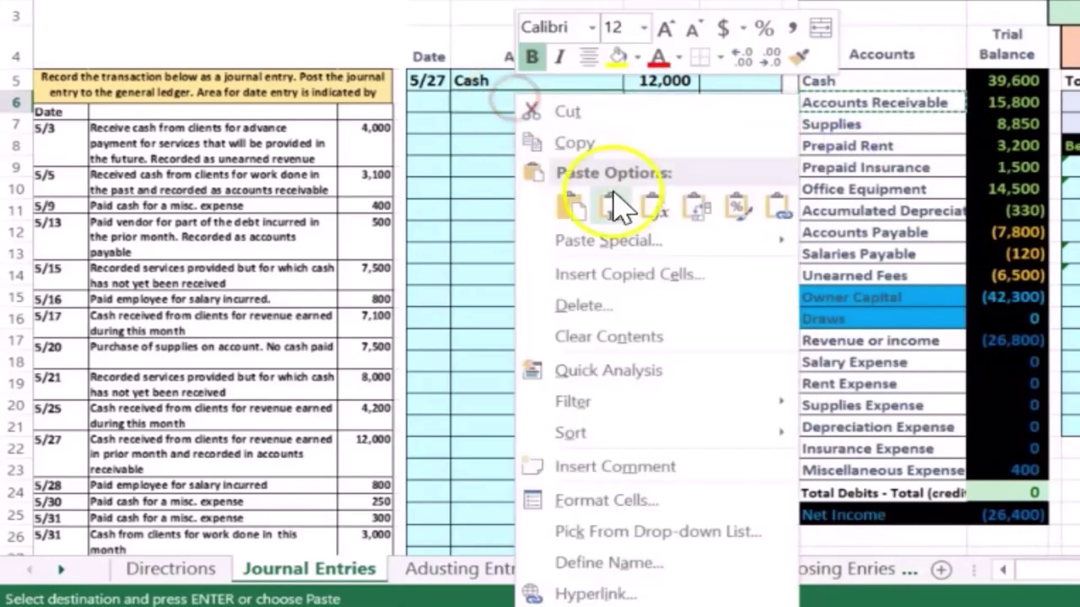
{"action": "left_click", "coordinate": [631, 221]}
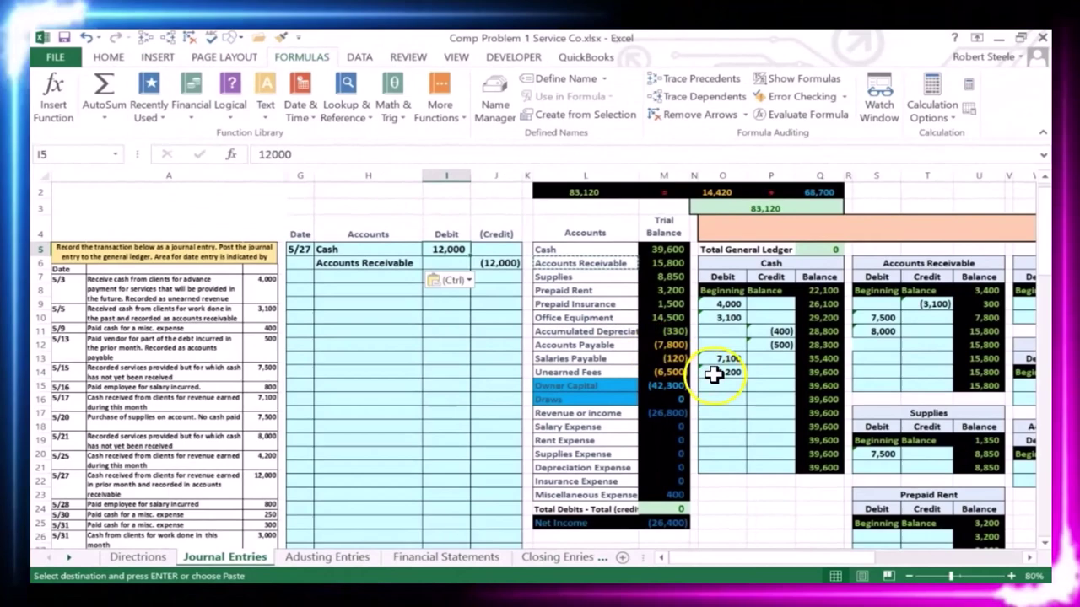
Step: Post the 5/27 debit to the Cash ledger by linking O15 to the journal amount in I5
{"action": "left_click", "coordinate": [723, 386]}
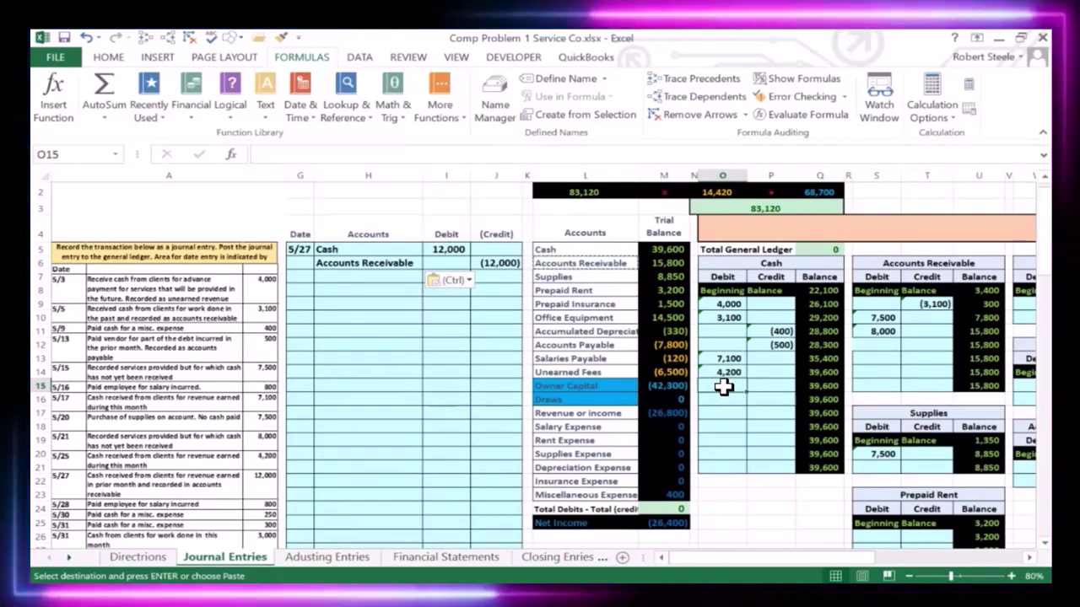
{"action": "type", "text": "="}
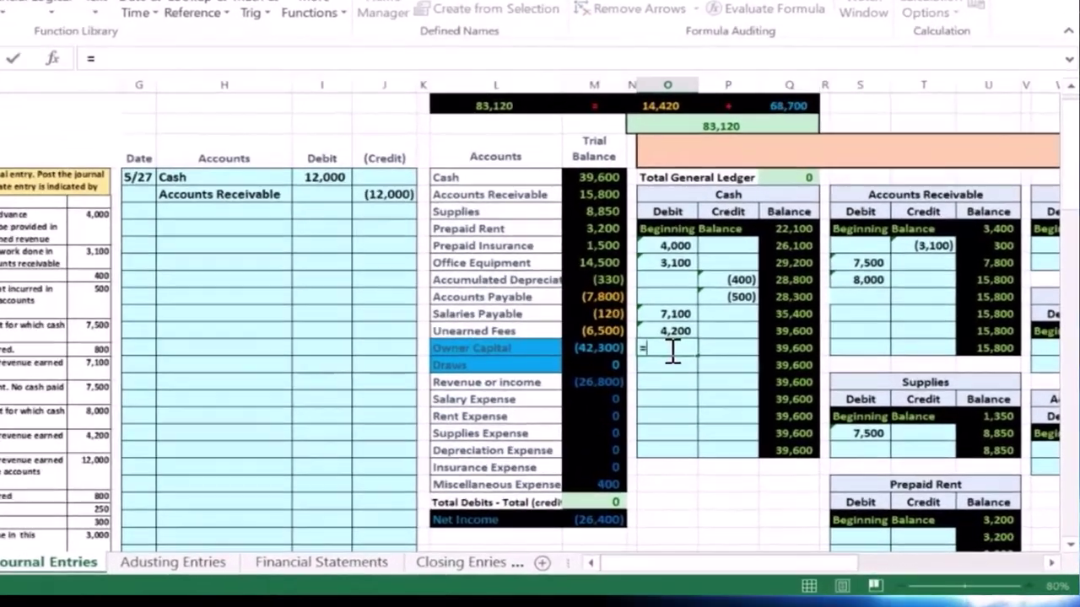
{"action": "left_click", "coordinate": [322, 177]}
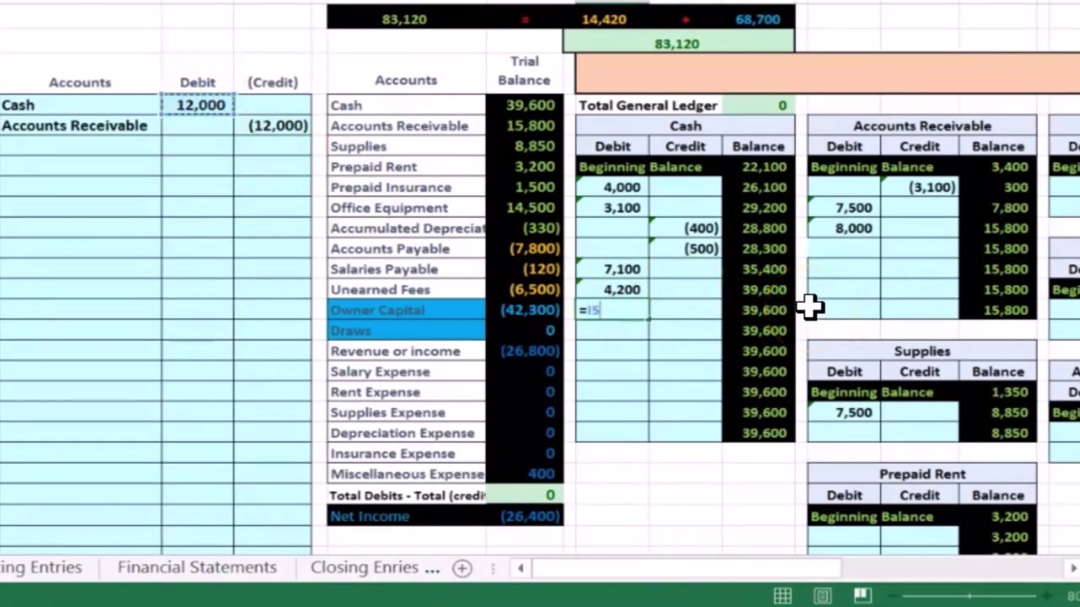
{"action": "key", "text": "Return"}
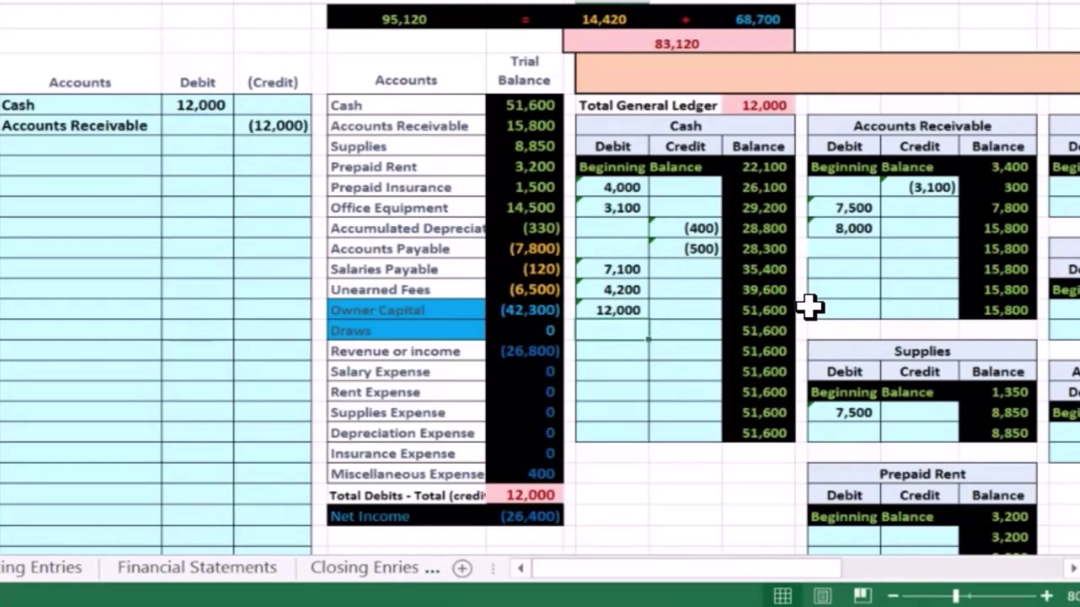
Step: Try to post the 5/27 credit to the Accounts Receivable ledger by linking T12 to J7
{"action": "left_click", "coordinate": [905, 244]}
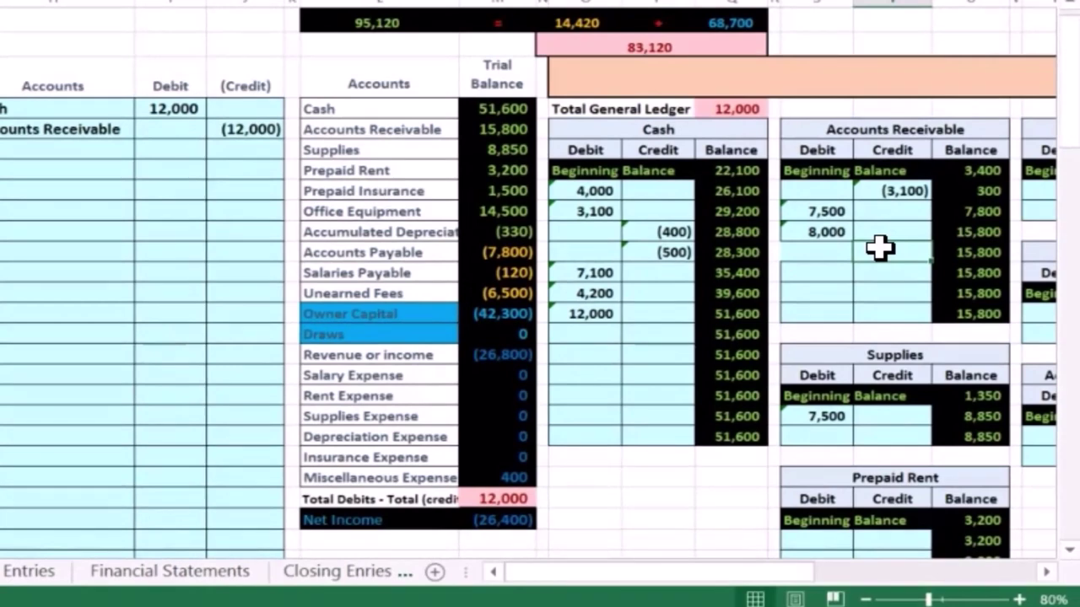
{"action": "type", "text": "="}
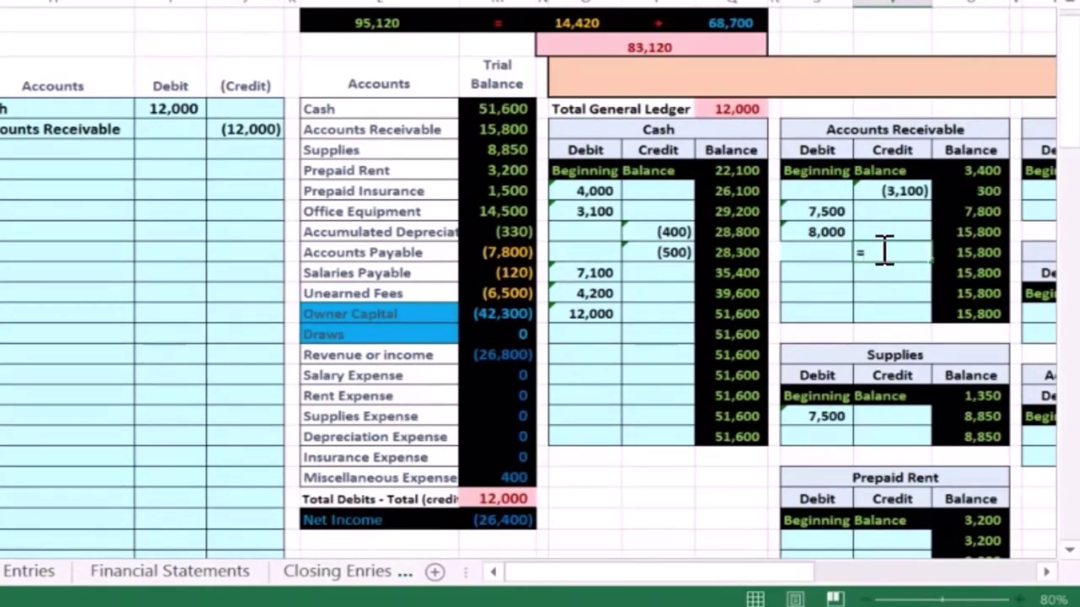
{"action": "left_click", "coordinate": [246, 145]}
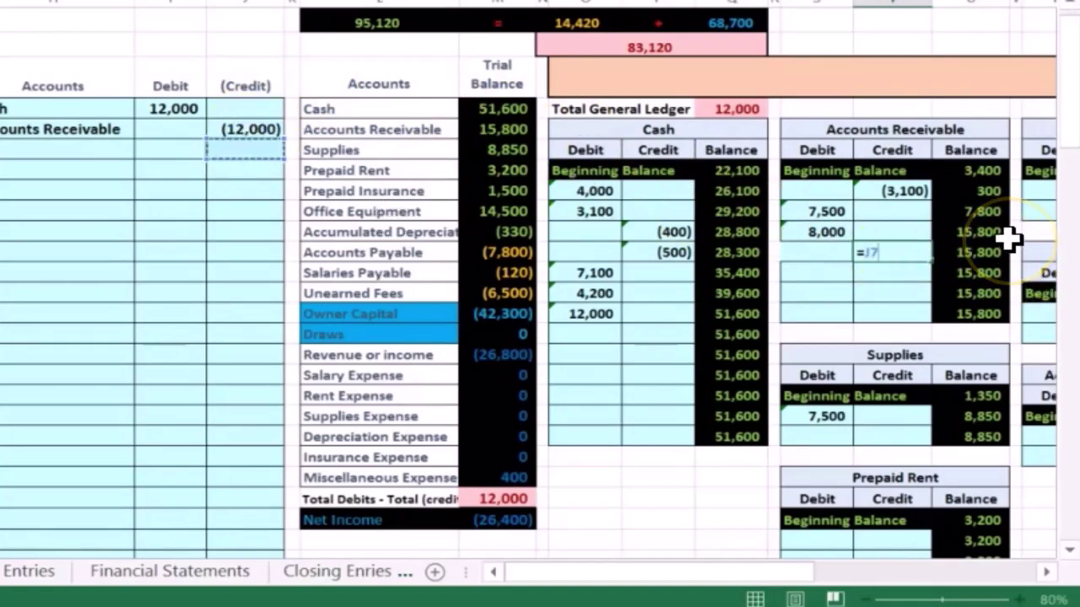
{"action": "key", "text": "Return"}
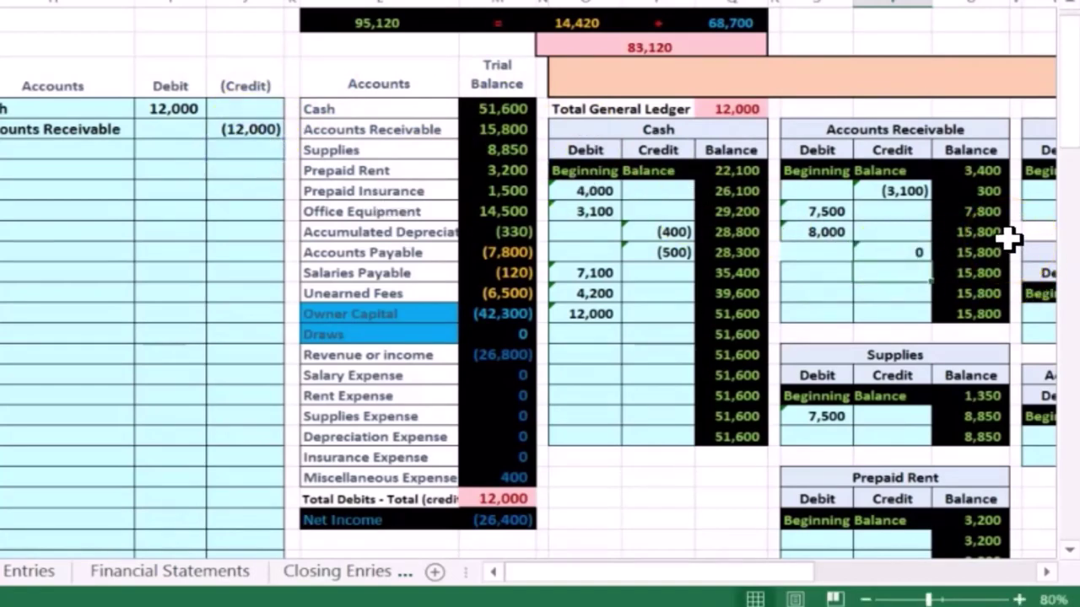
Step: Change the formula in T12 of the Accounts Receivable ledger to reference the journal credit in J6
{"action": "left_click", "coordinate": [916, 246]}
{"action": "left_click", "coordinate": [889, 246]}
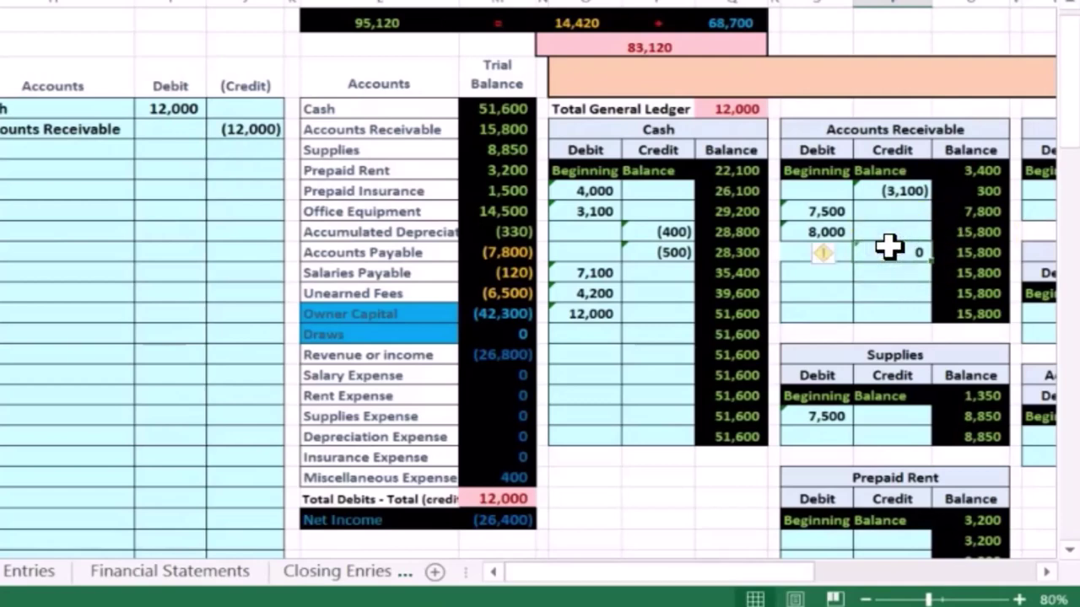
{"action": "double_click", "coordinate": [892, 248]}
{"action": "key", "text": "BackSpace"}
{"action": "key", "text": "BackSpace"}
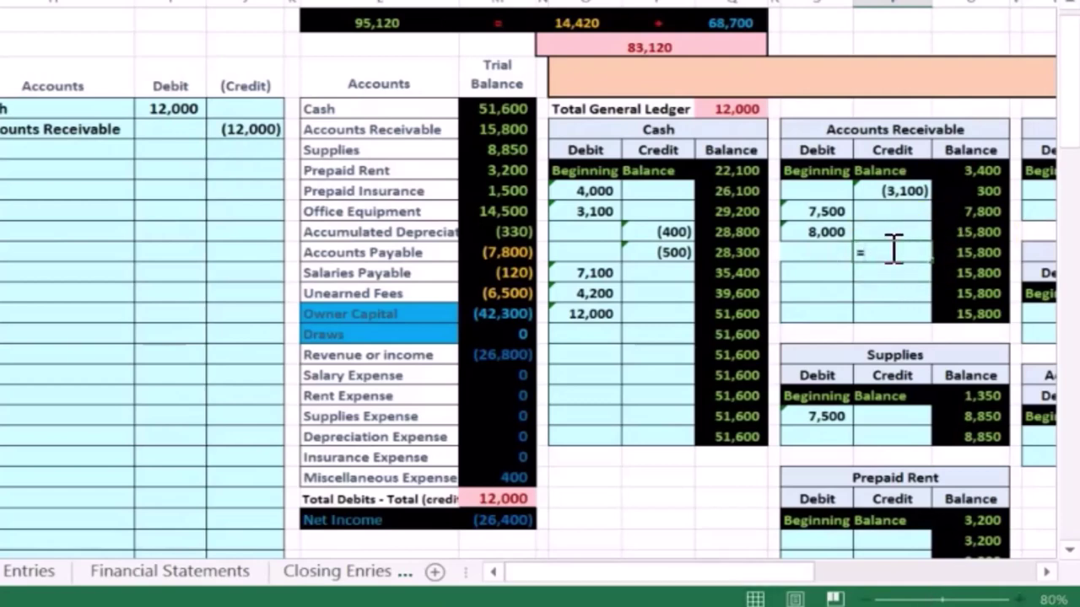
{"action": "left_click", "coordinate": [245, 127]}
{"action": "key", "text": "Return"}
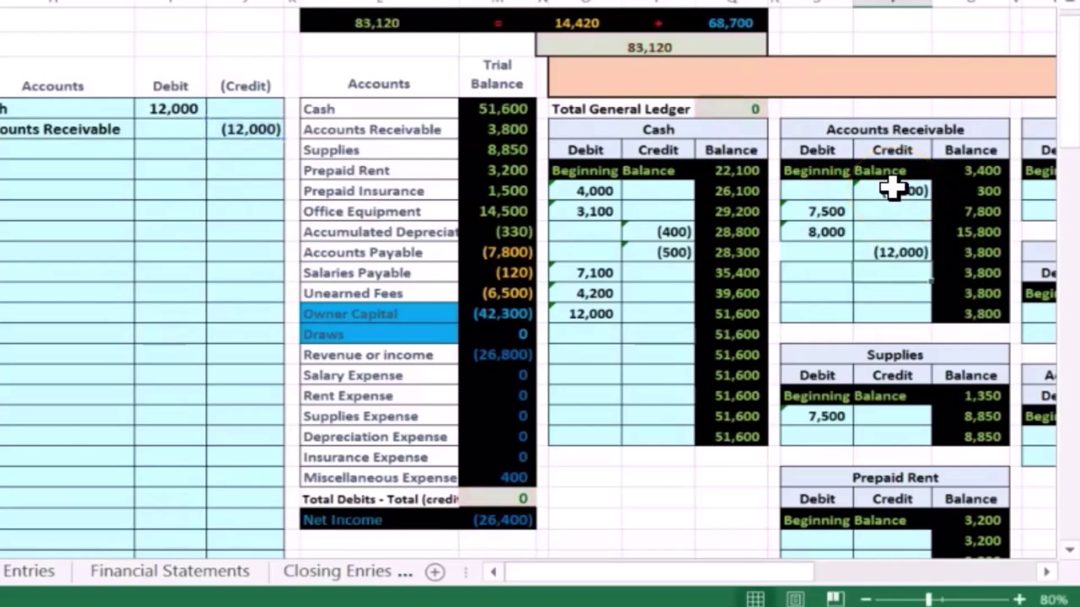
Step: Check the Accounts Receivable balance in the ledger against the trial balance, along with the total of debits minus credits
{"action": "left_click", "coordinate": [962, 253]}
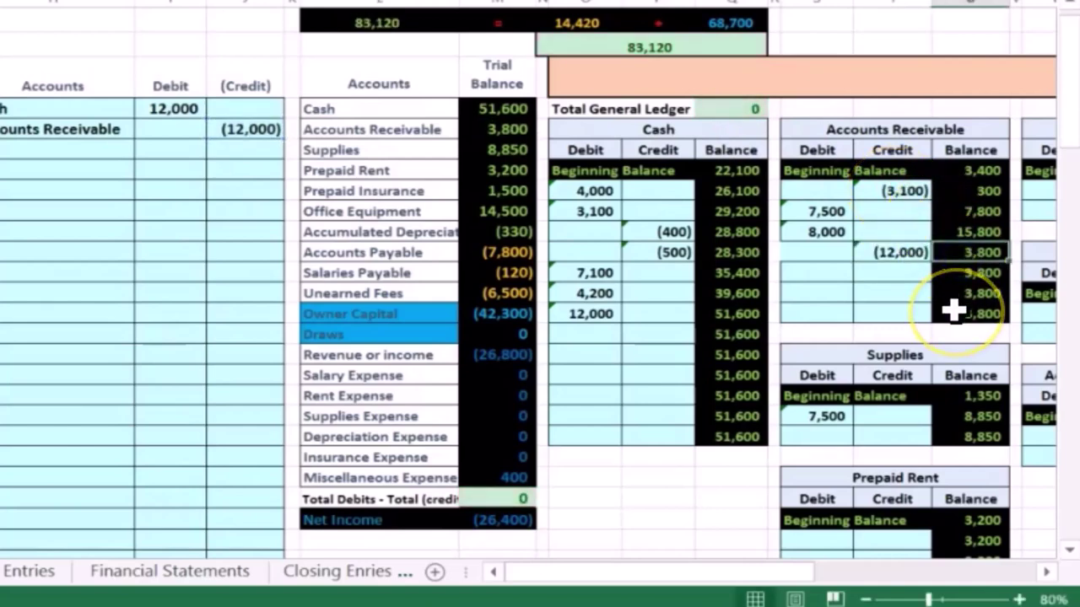
{"action": "key", "text": "Left"}
{"action": "key", "text": "Left"}
{"action": "key", "text": "Left"}
{"action": "key", "text": "Left"}
{"action": "key", "text": "Left"}
{"action": "key", "text": "Left"}
{"action": "key", "text": "Left"}
{"action": "key", "text": "Left"}
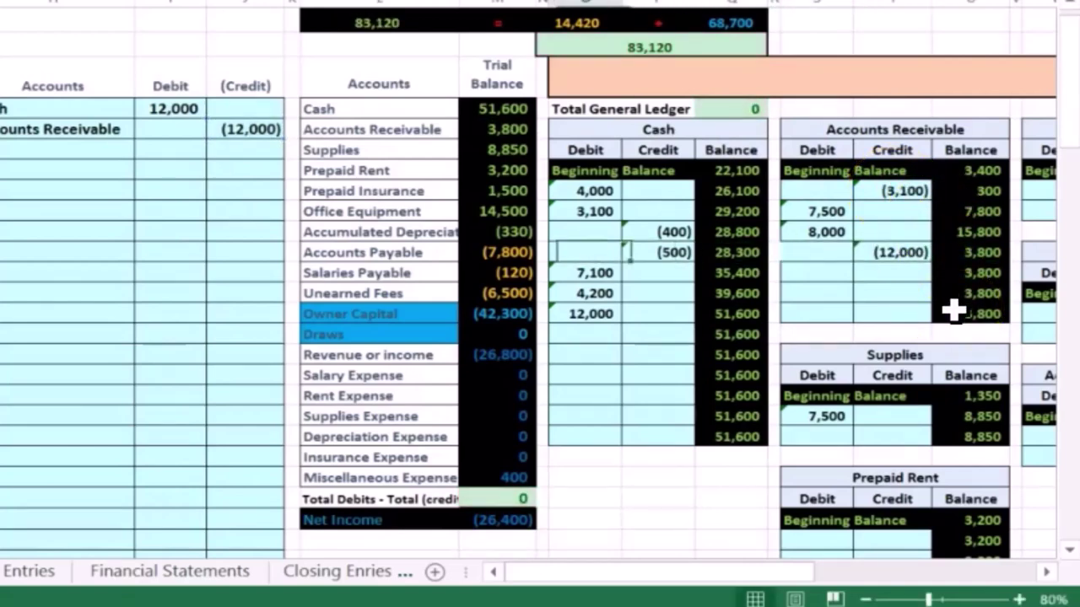
{"action": "key", "text": "Up"}
{"action": "key", "text": "Up"}
{"action": "key", "text": "Up"}
{"action": "key", "text": "Up"}
{"action": "key", "text": "Up"}
{"action": "key", "text": "Up"}
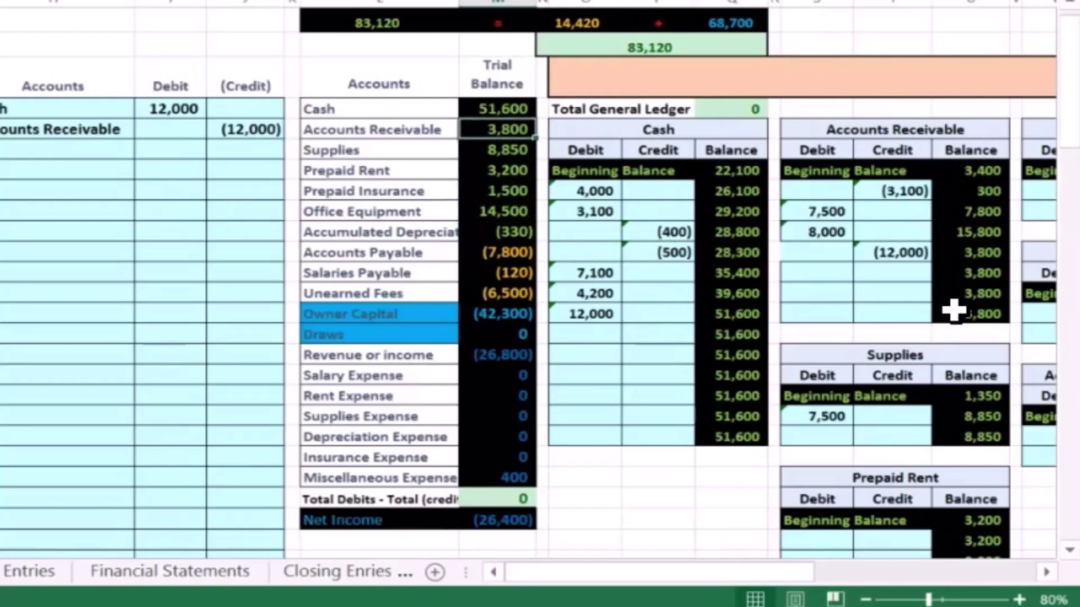
{"action": "left_click", "coordinate": [499, 494]}
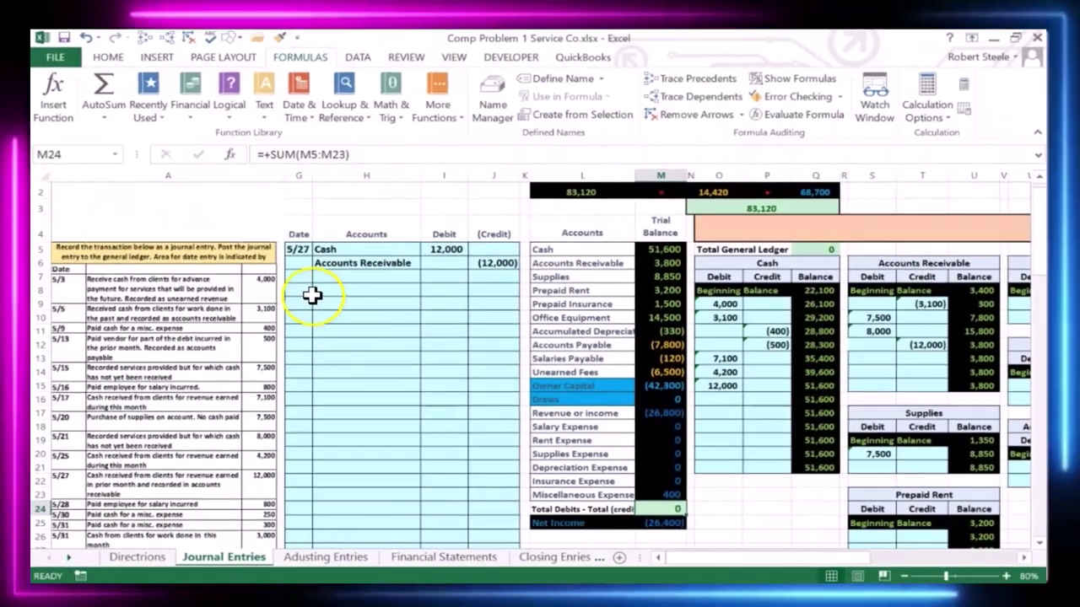
Step: Enter the date 5/28 in G8 to start the next journal entry
{"action": "left_click", "coordinate": [308, 292]}
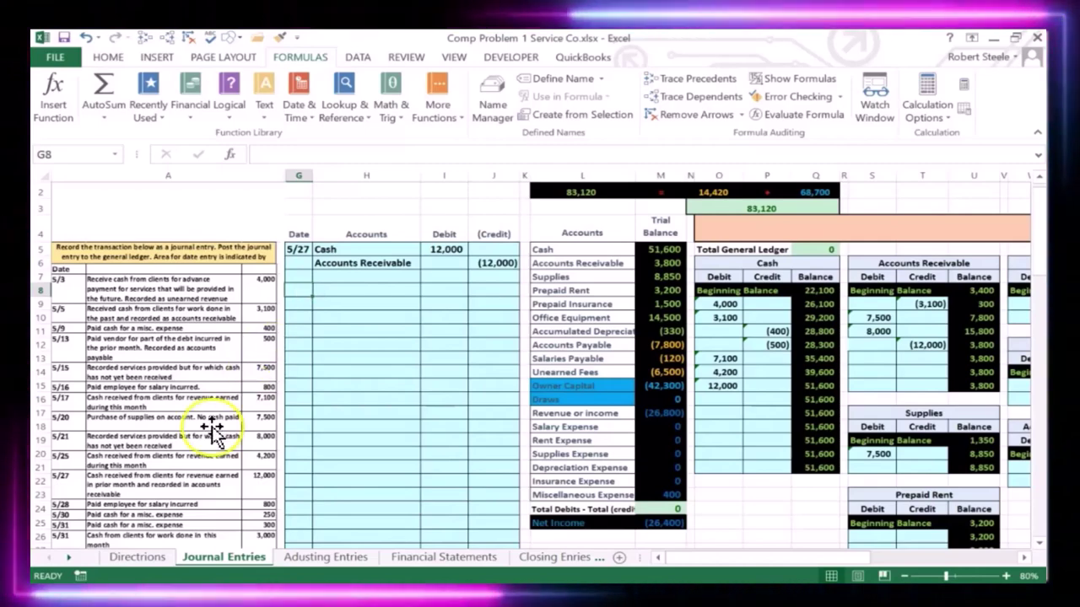
{"action": "type", "text": "5/28"}
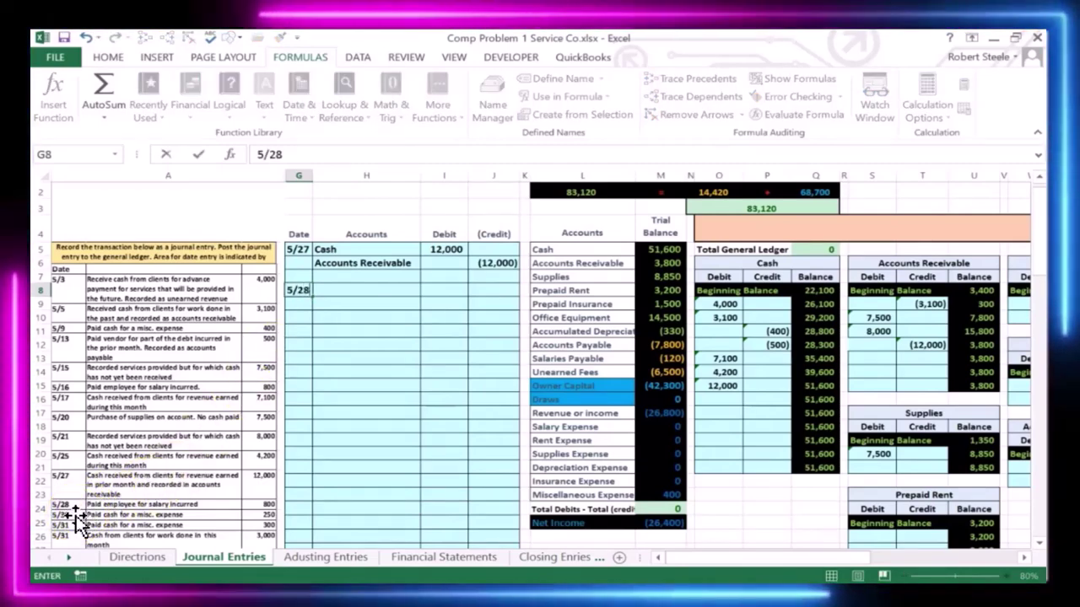
{"action": "key", "text": "Return"}
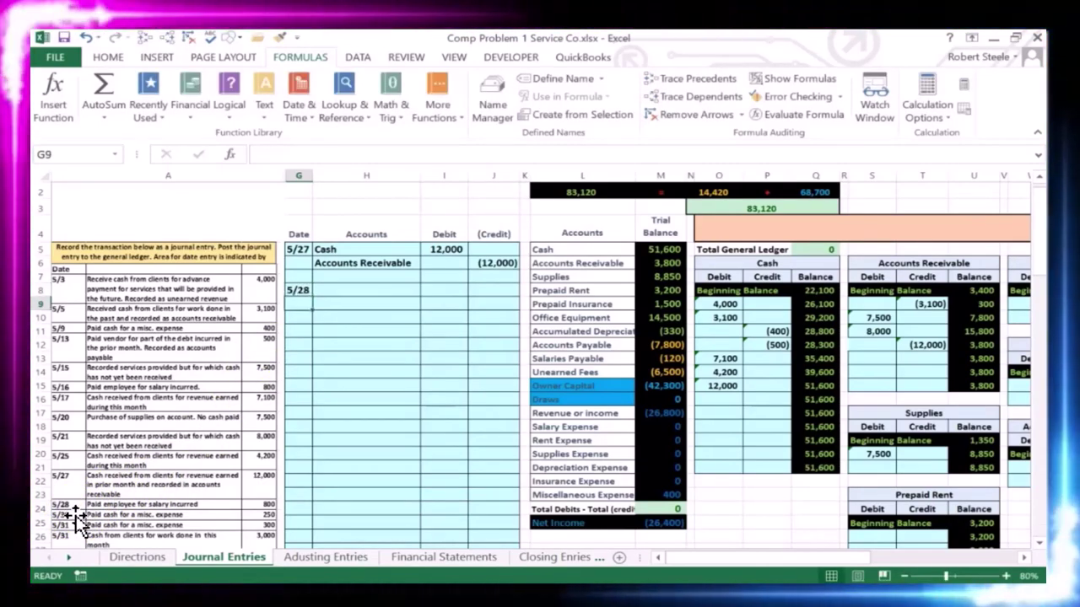